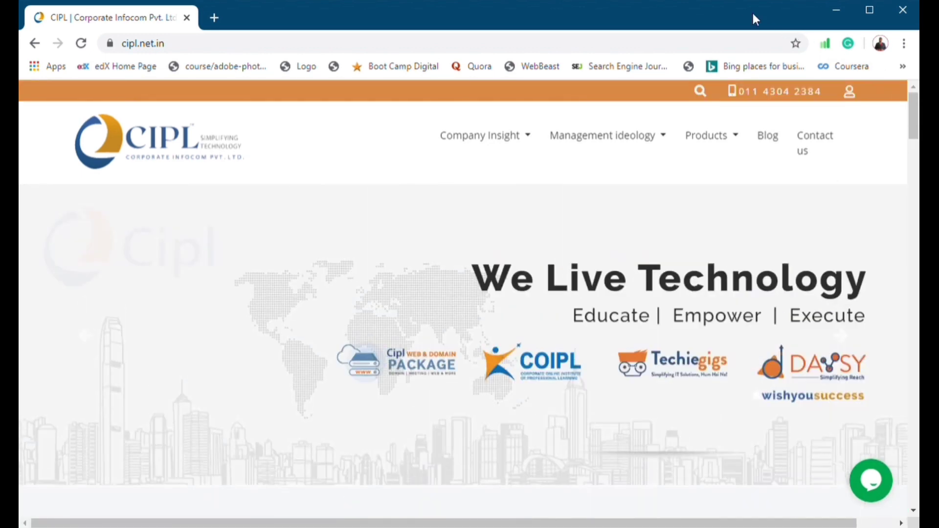
Open the CIPL member login page and sign in with the account username and password
{"action": "left_click", "coordinate": [850, 93]}
{"action": "left_click", "coordinate": [849, 176]}
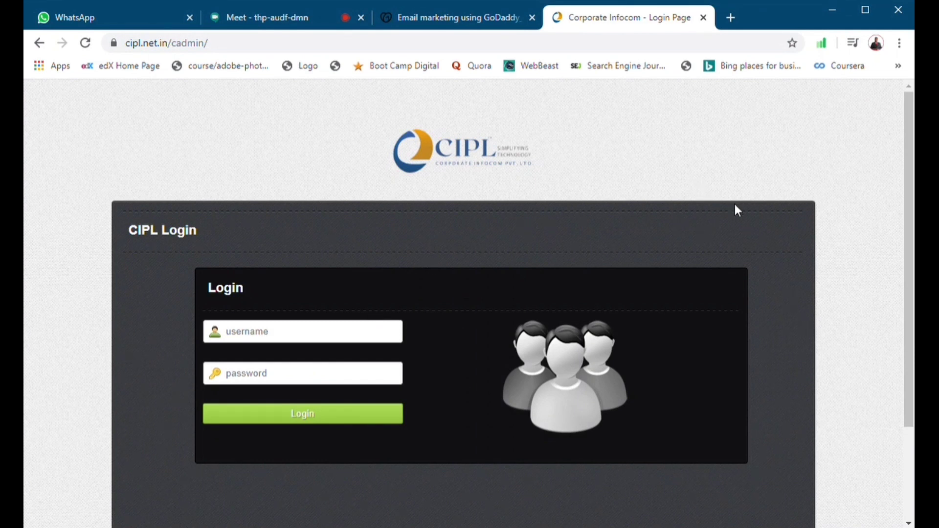
{"action": "key", "text": "ctrl+v"}
{"action": "left_click", "coordinate": [332, 380]}
{"action": "type", "text": "a"}
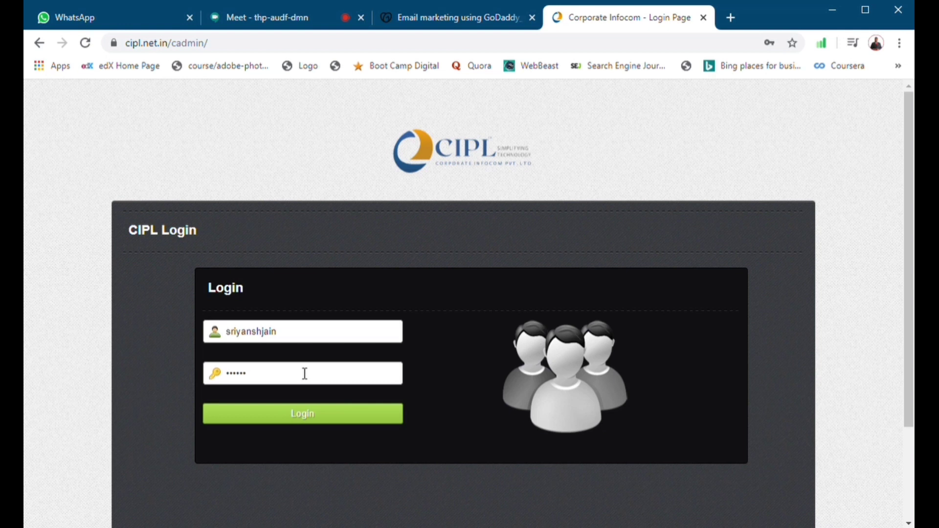
{"action": "left_click", "coordinate": [315, 419]}
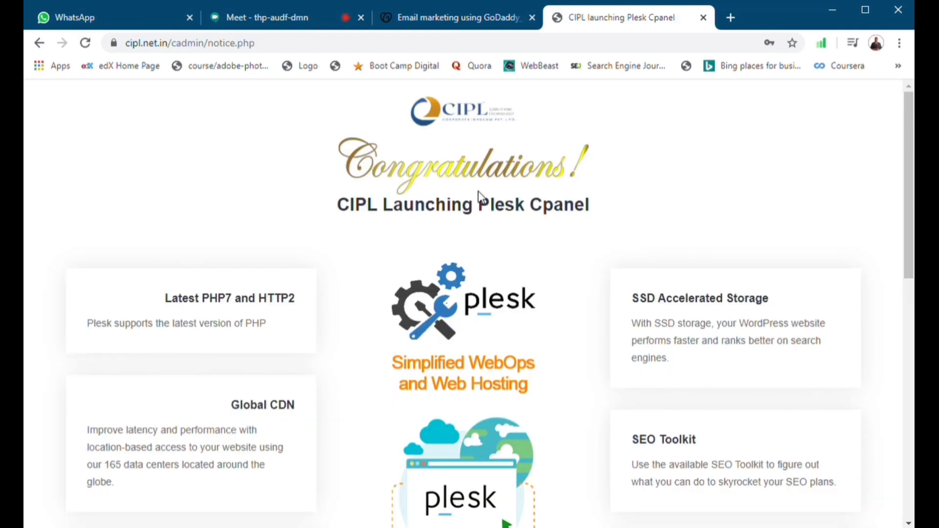
Close the WhatsApp tab and skip the Plesk launch notice to reach the member home page
{"action": "scroll", "coordinate": [494, 216], "scroll_direction": "down", "scroll_amount": 12}
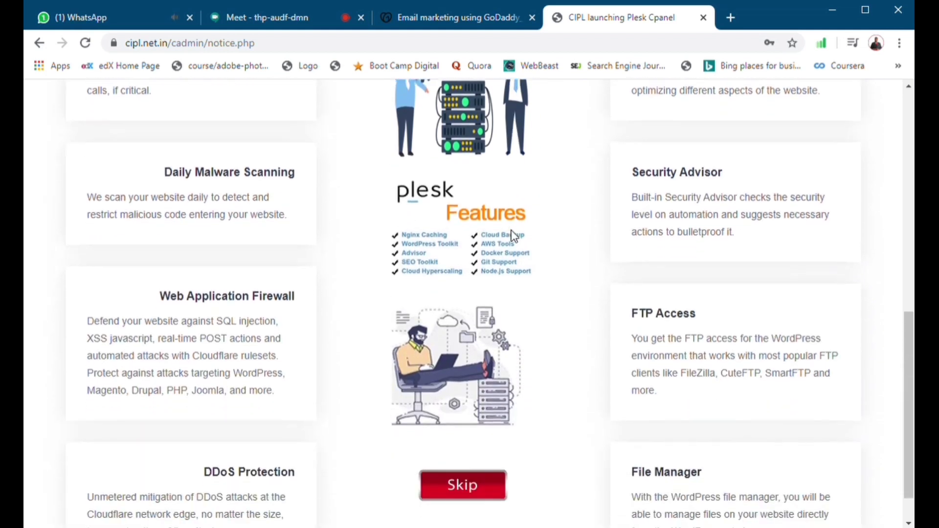
{"action": "scroll", "coordinate": [512, 236], "scroll_direction": "down", "scroll_amount": 1}
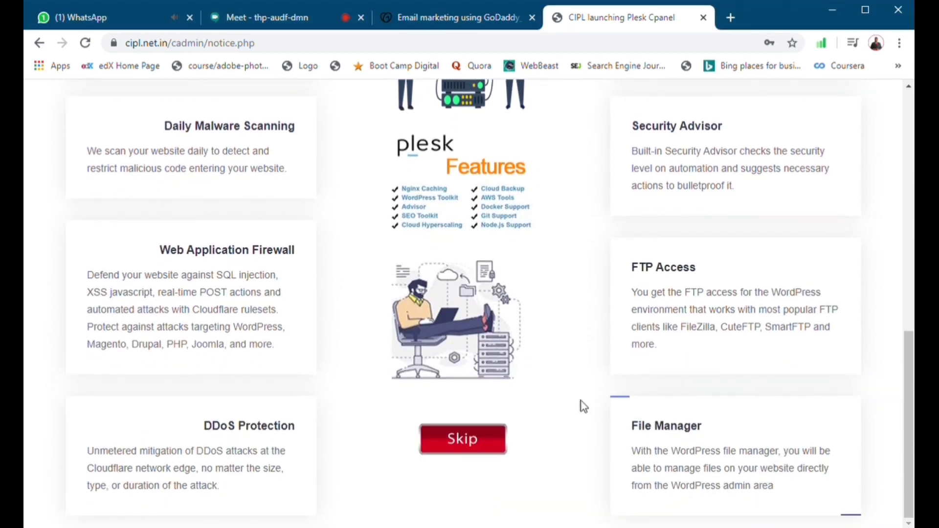
{"action": "left_click", "coordinate": [189, 18]}
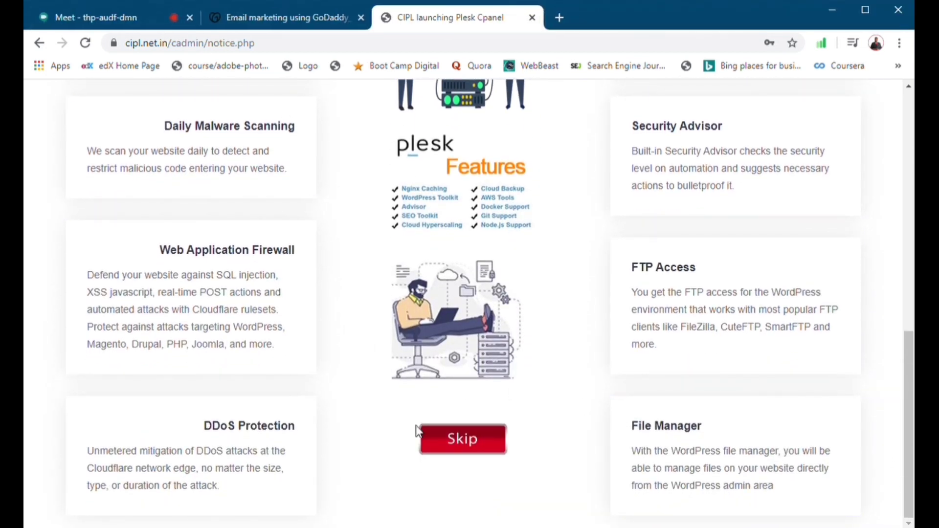
{"action": "left_click", "coordinate": [450, 437]}
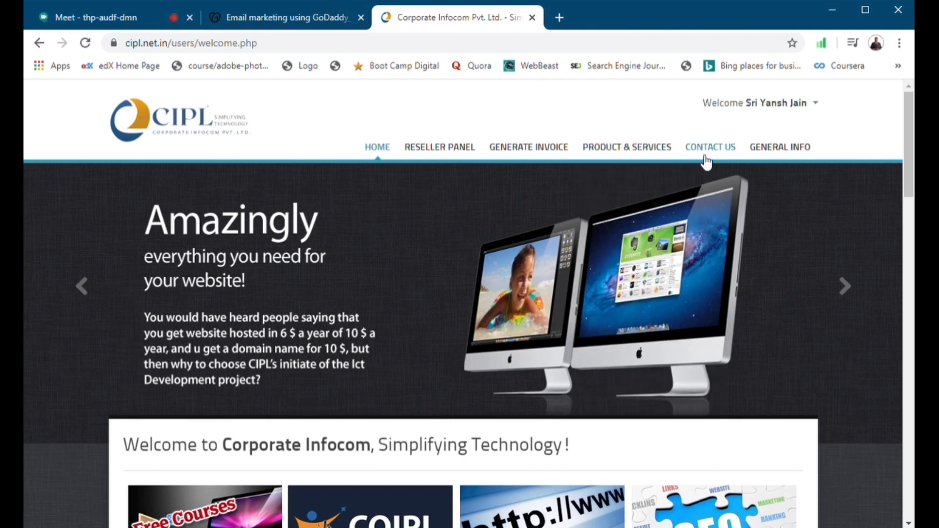
Go to the Support Centre from the contact page and open the newest Domain Registration message to read its Plesk details
{"action": "left_click", "coordinate": [679, 190]}
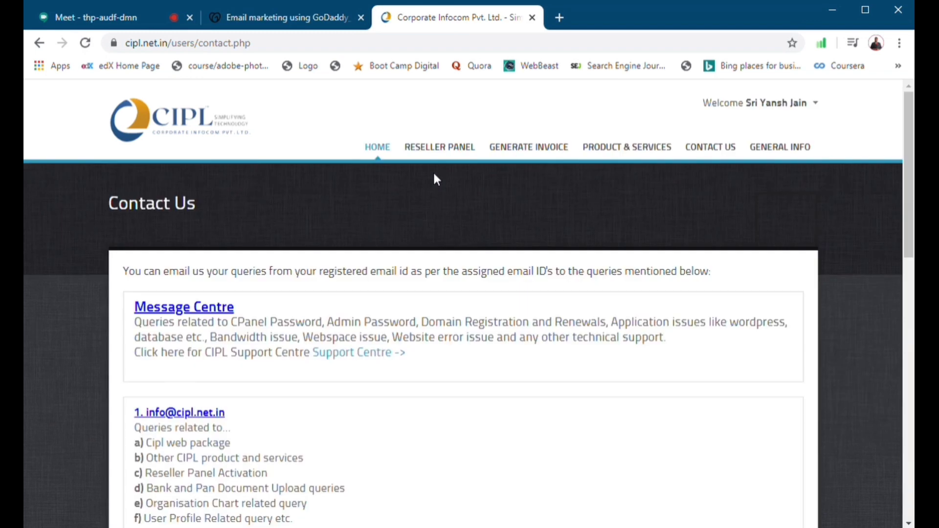
{"action": "left_click", "coordinate": [383, 354]}
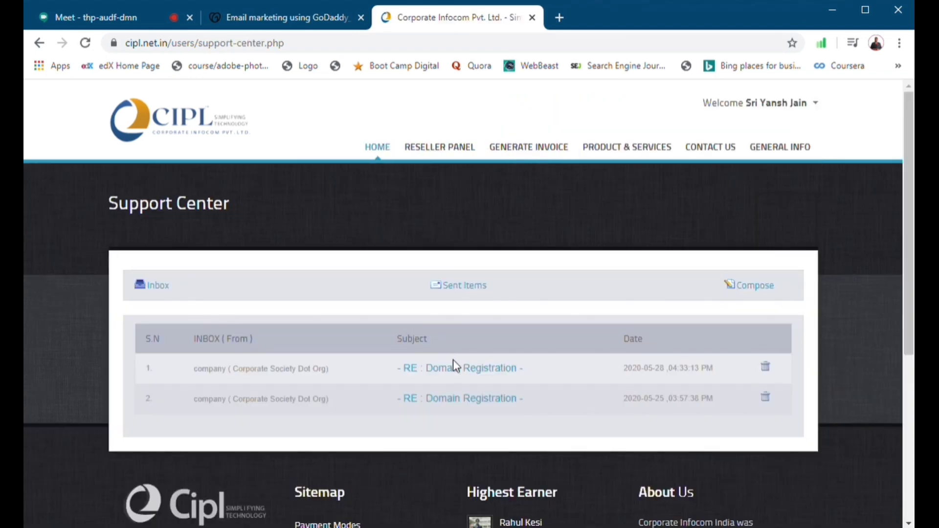
{"action": "left_click", "coordinate": [461, 370]}
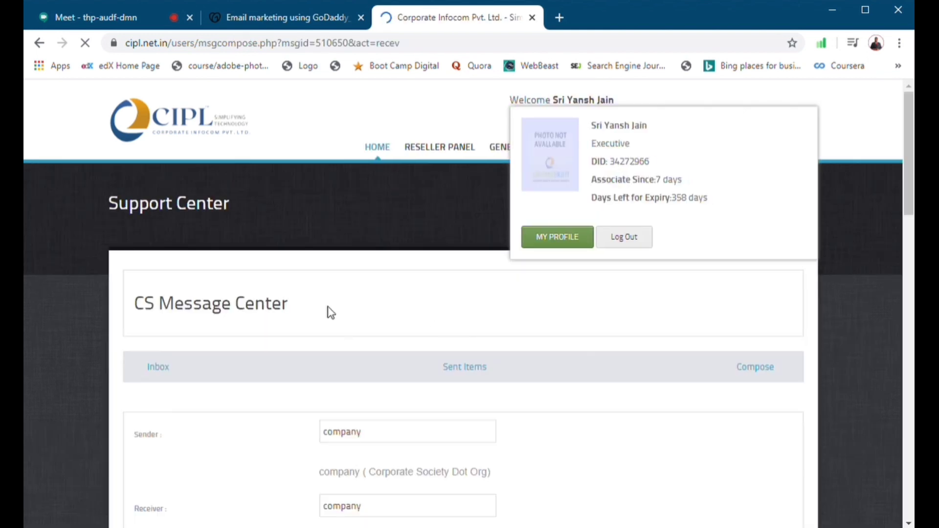
{"action": "scroll", "coordinate": [538, 230], "scroll_direction": "down", "scroll_amount": 12}
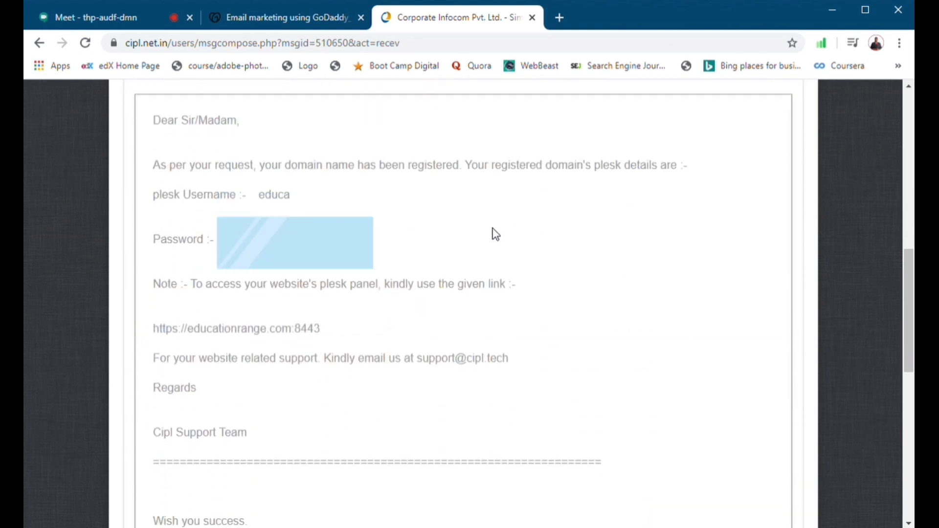
{"action": "scroll", "coordinate": [255, 311], "scroll_direction": "up", "scroll_amount": 5}
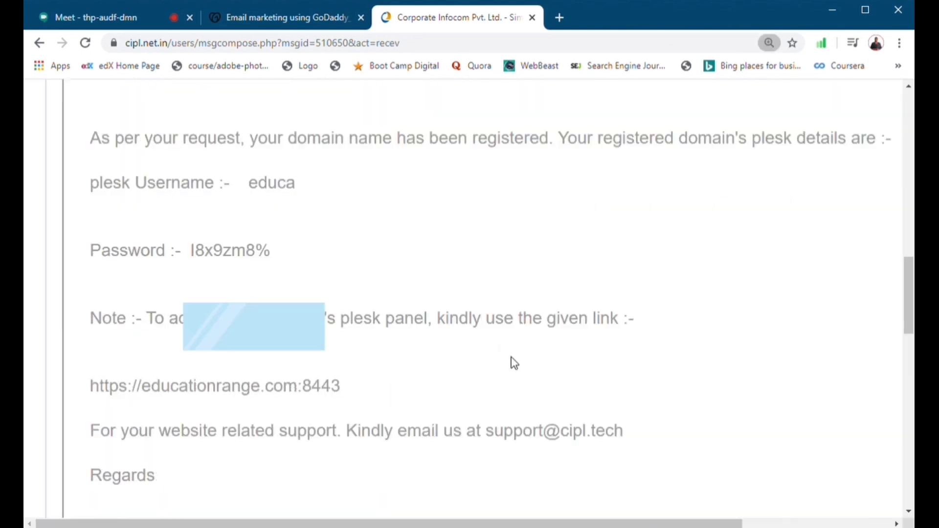
{"action": "left_click_drag", "start_coordinate": [147, 350], "coordinate": [530, 353]}
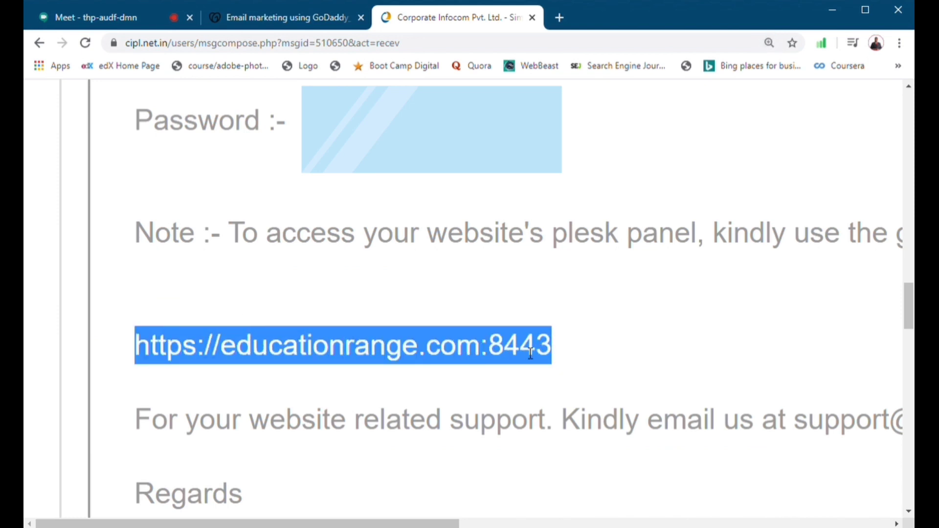
{"action": "right_click", "coordinate": [553, 381]}
{"action": "left_click", "coordinate": [572, 389]}
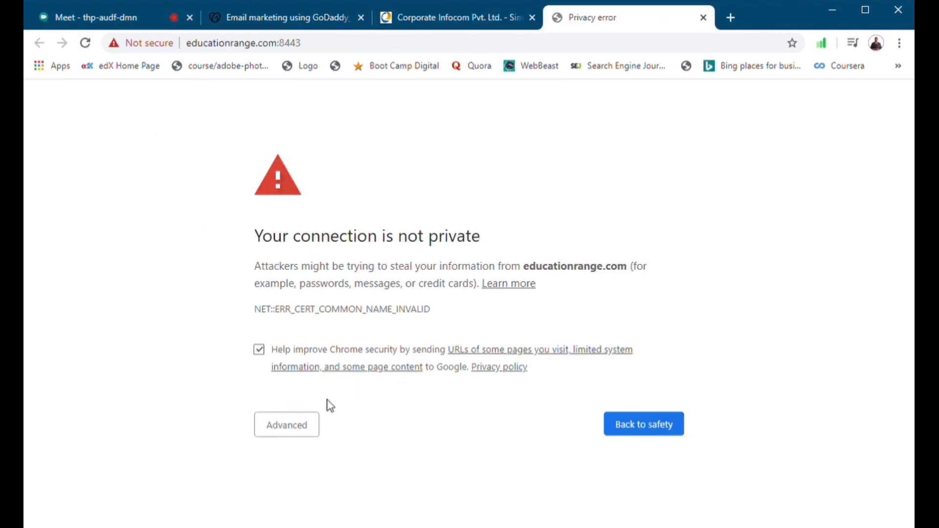
{"action": "left_click", "coordinate": [292, 425]}
{"action": "scroll", "coordinate": [383, 262], "scroll_direction": "down", "scroll_amount": 1}
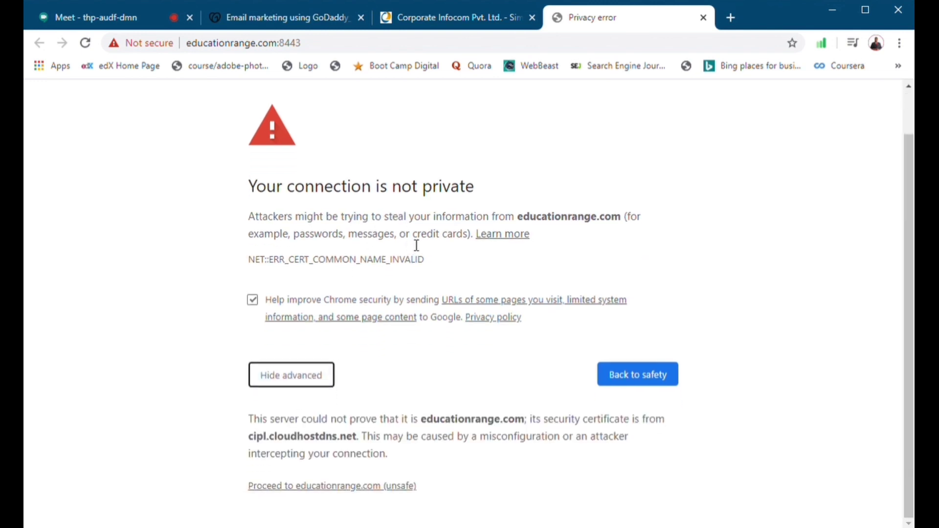
{"action": "left_click", "coordinate": [280, 490]}
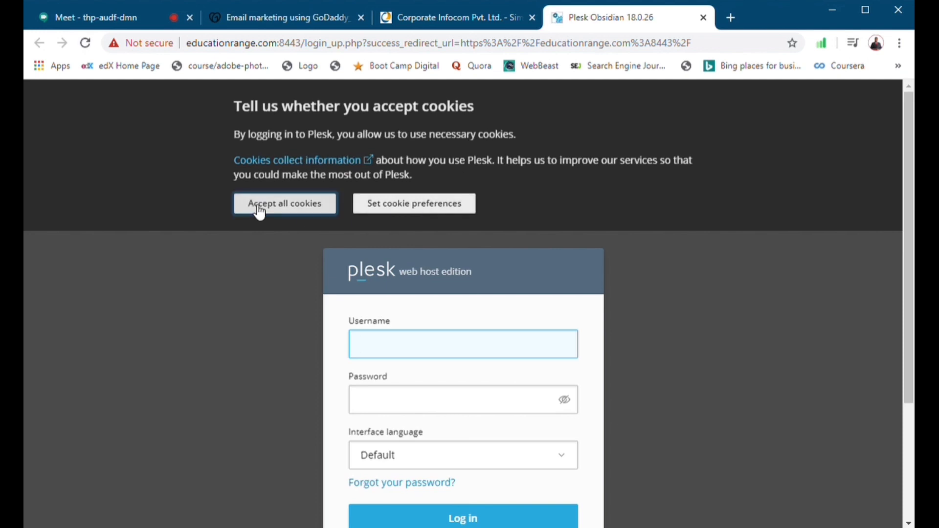
Copy the Plesk username from the support message into the username field of the Plesk login form
{"action": "key", "text": "ctrl+shift+Tab"}
{"action": "scroll", "coordinate": [300, 233], "scroll_direction": "up", "scroll_amount": 1}
{"action": "left_click_drag", "start_coordinate": [400, 225], "coordinate": [480, 240]}
{"action": "key", "text": "ctrl+c"}
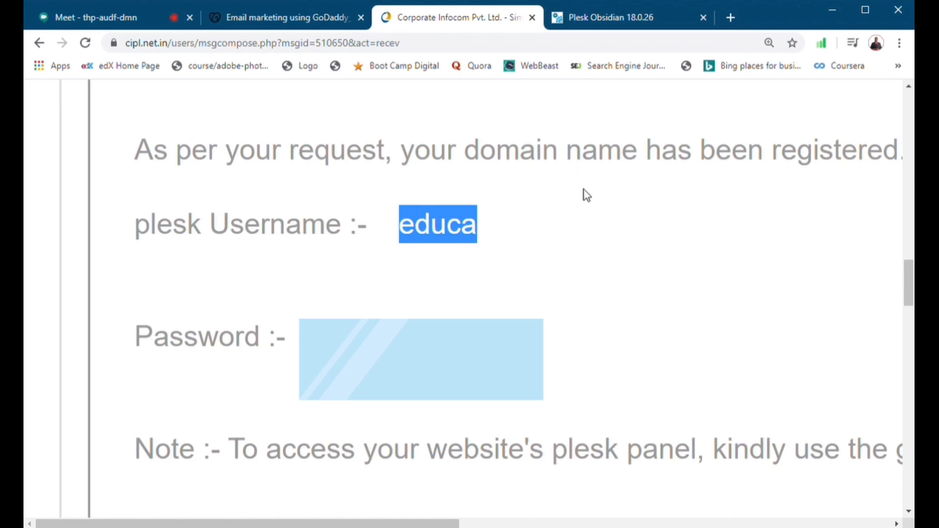
{"action": "left_click", "coordinate": [585, 24]}
{"action": "left_click", "coordinate": [391, 201]}
{"action": "key", "text": "ctrl+v"}
Copy the Plesk password from the support message into the password field and log in
{"action": "left_click", "coordinate": [448, 22]}
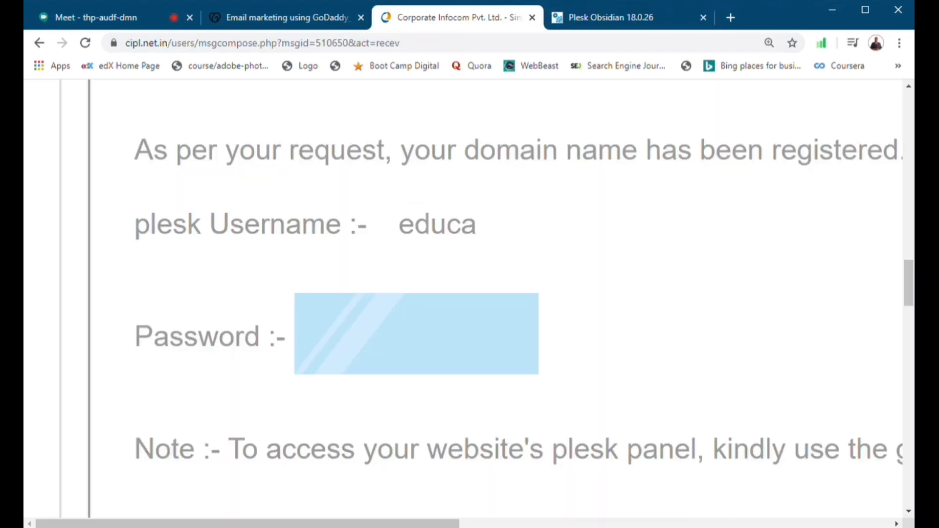
{"action": "left_click", "coordinate": [627, 22]}
{"action": "left_click", "coordinate": [434, 260]}
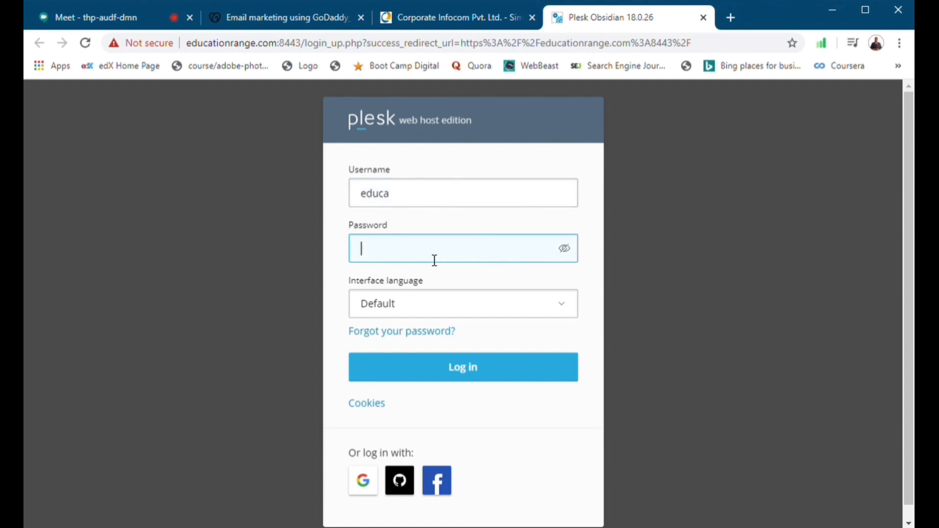
{"action": "key", "text": "ctrl+v"}
{"action": "left_click", "coordinate": [473, 378]}
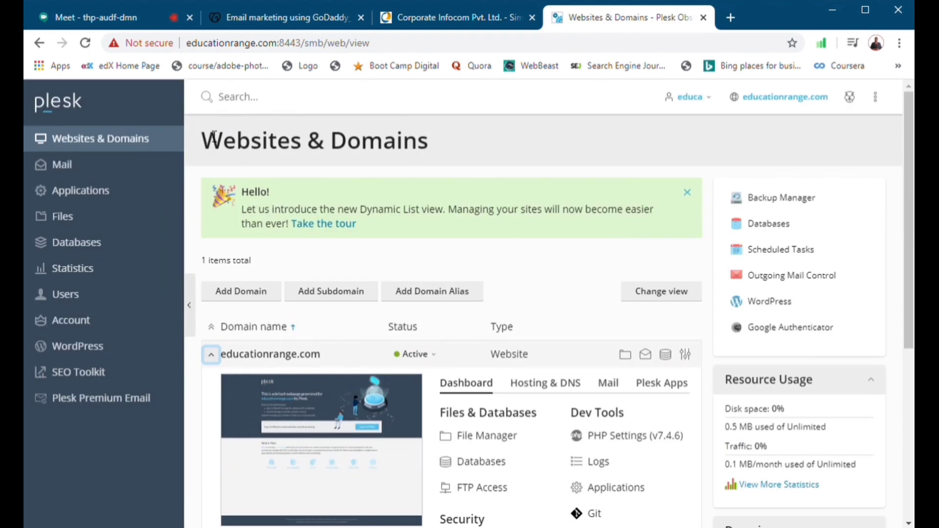
Dismiss the Dynamic List introduction and look over the dashboard tools for educationrange.com
{"action": "left_click", "coordinate": [687, 192]}
{"action": "scroll", "coordinate": [513, 255], "scroll_direction": "down", "scroll_amount": 4}
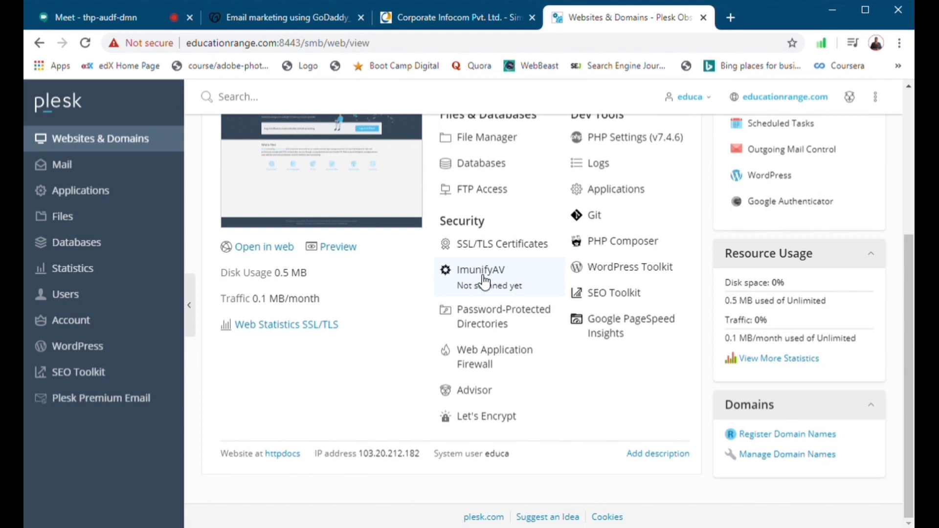
{"action": "scroll", "coordinate": [527, 274], "scroll_direction": "up", "scroll_amount": 3, "text": "ctrl"}
{"action": "scroll", "coordinate": [549, 323], "scroll_direction": "down", "scroll_amount": 3, "text": "ctrl"}
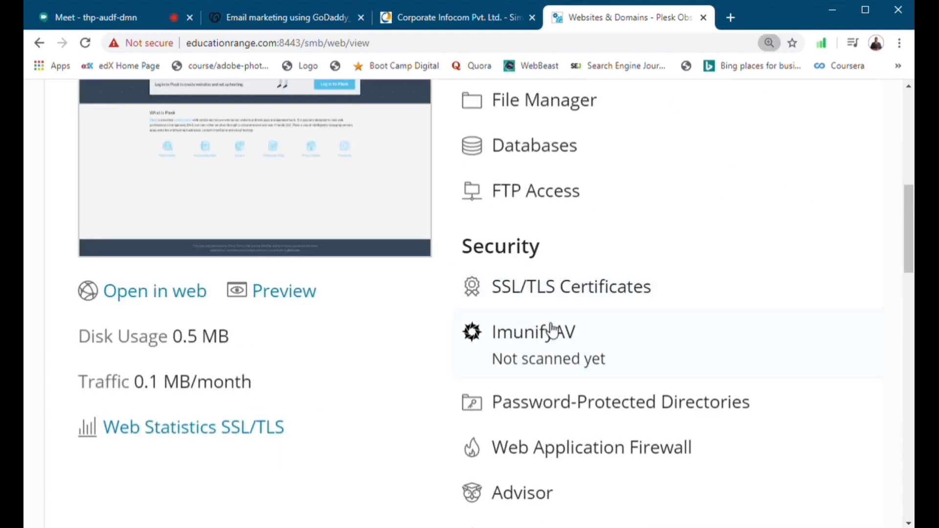
{"action": "scroll", "coordinate": [502, 280], "scroll_direction": "down", "scroll_amount": 1, "text": "ctrl"}
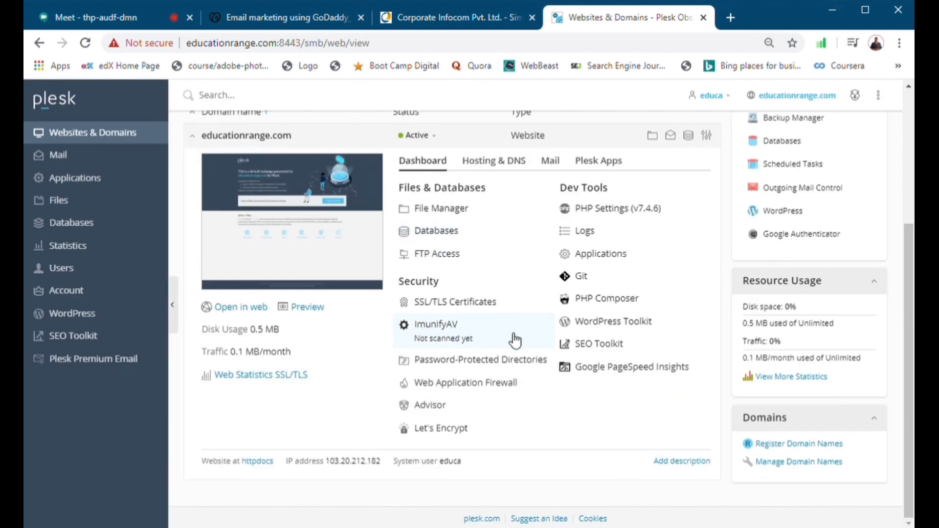
Start a new WordPress installation on educationrange.com and set the website title to "educationrange"
{"action": "left_click", "coordinate": [125, 322]}
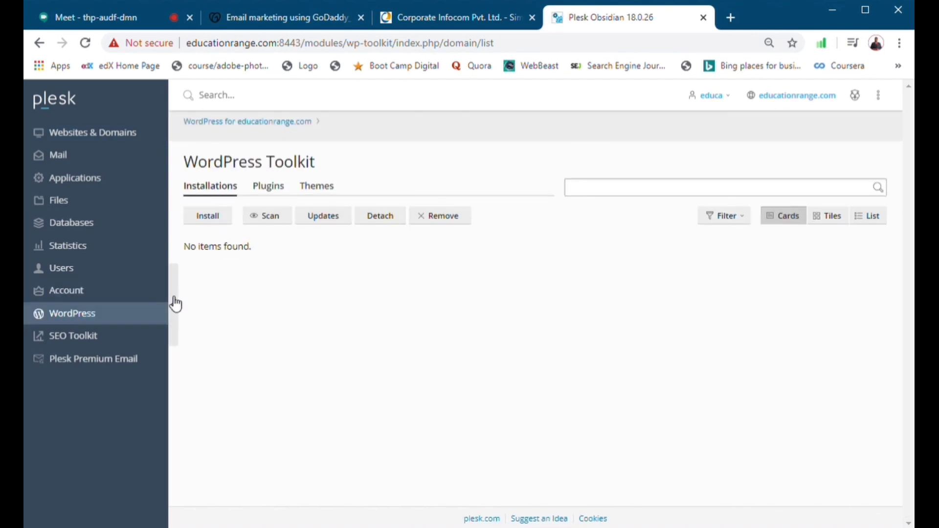
{"action": "left_click", "coordinate": [205, 224]}
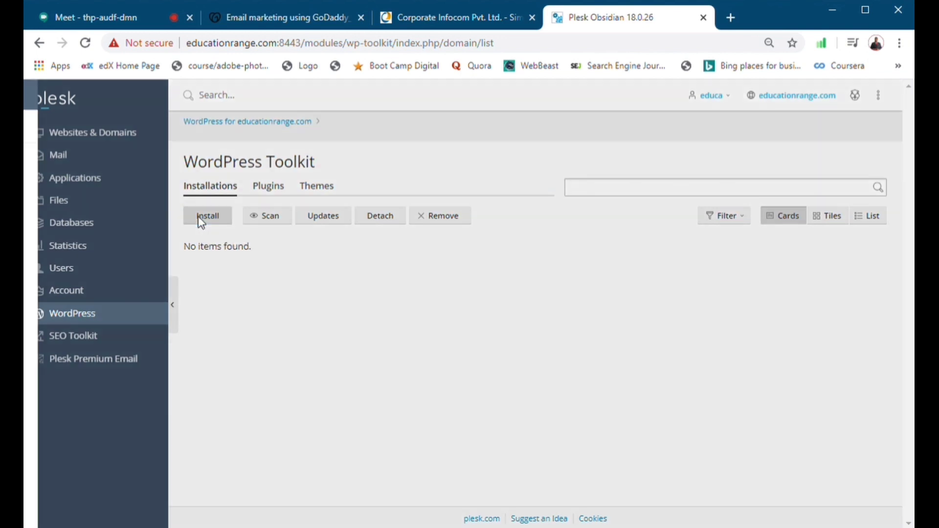
{"action": "left_click", "coordinate": [264, 247]}
{"action": "key", "text": "ctrl+shift+Left"}
{"action": "key", "text": "ctrl+shift+Left"}
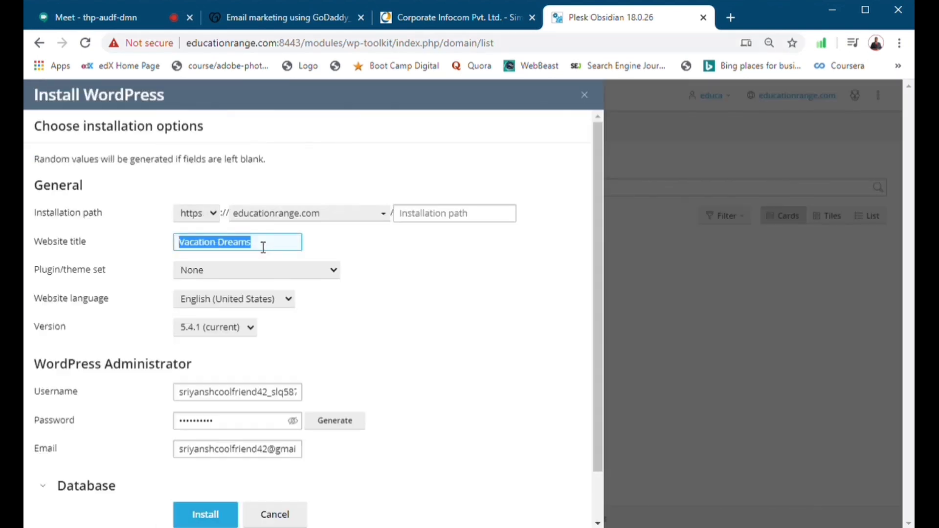
{"action": "type", "text": "educationrange"}
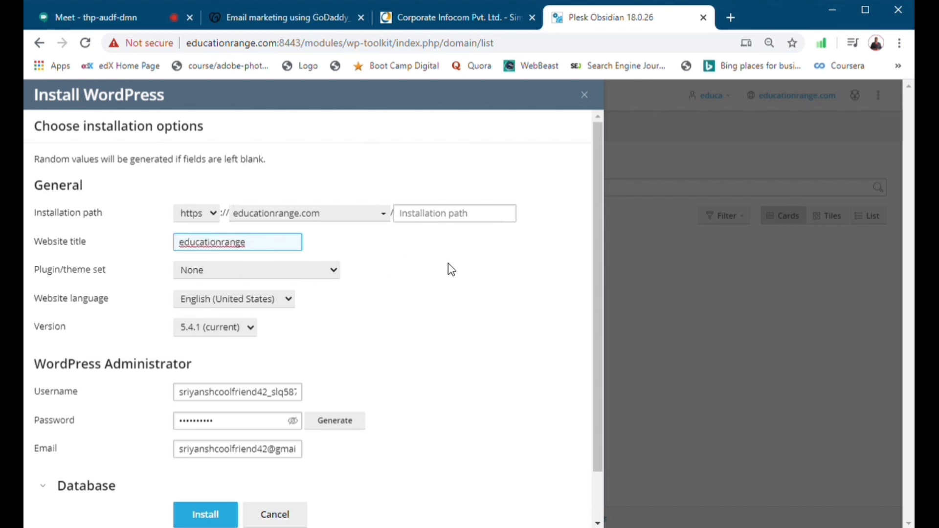
Check the plugin/theme set and version choices for the WordPress installation
{"action": "left_click", "coordinate": [329, 281]}
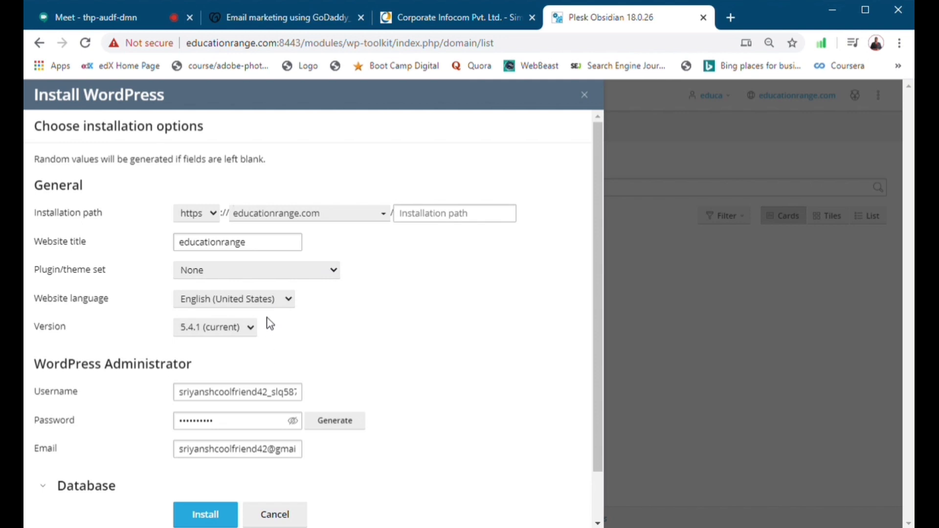
{"action": "left_click", "coordinate": [243, 337]}
{"action": "scroll", "coordinate": [254, 292], "scroll_direction": "down", "scroll_amount": 2}
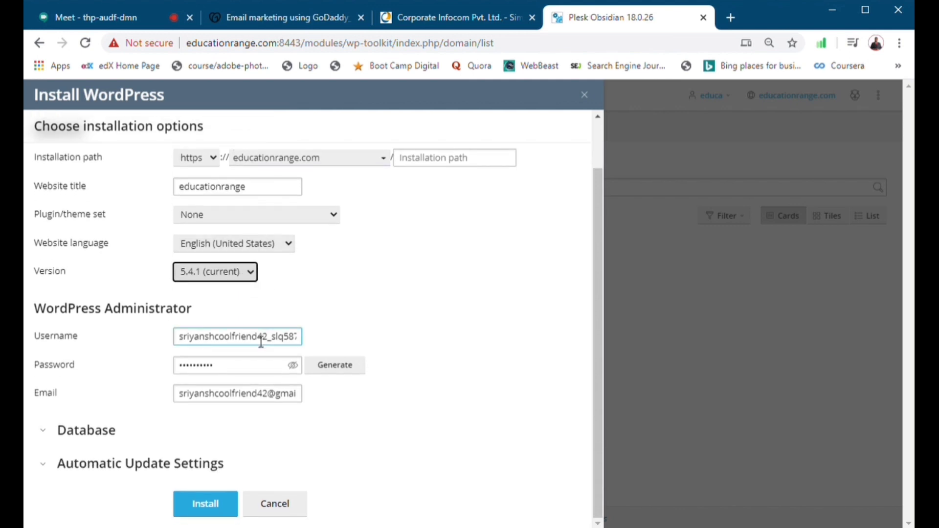
Remove the numeric and random suffix from the WordPress administrator username and replace the generated administrator password with a custom one
{"action": "left_click_drag", "start_coordinate": [263, 342], "coordinate": [331, 345]}
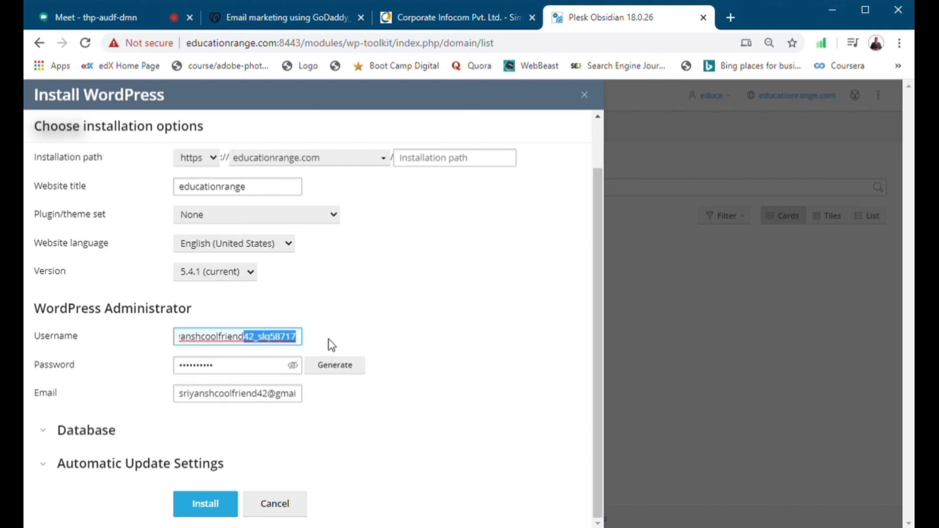
{"action": "key", "text": "BackSpace"}
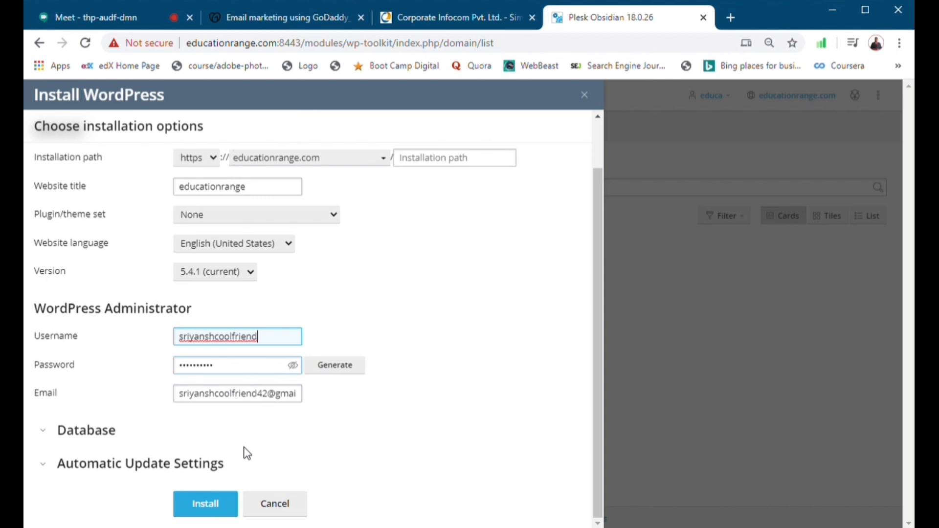
{"action": "double_click", "coordinate": [228, 372]}
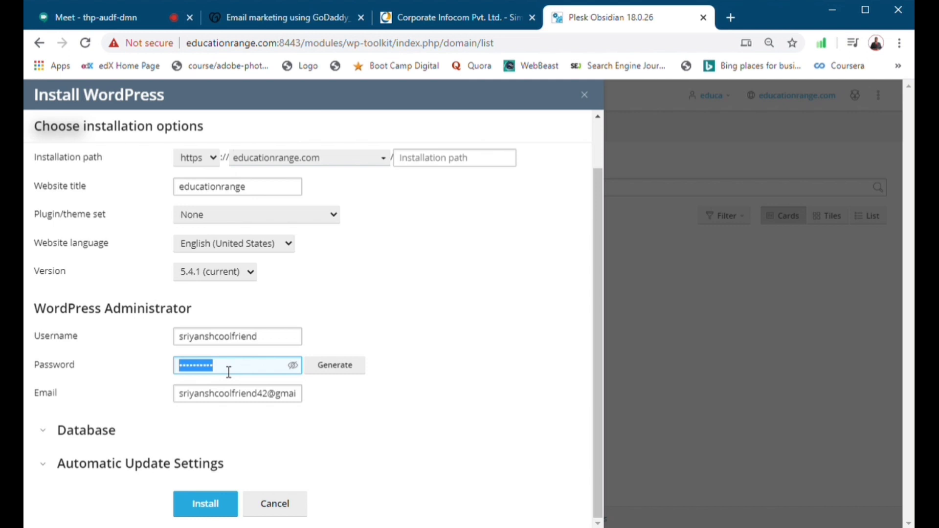
{"action": "key", "text": "ctrl+v"}
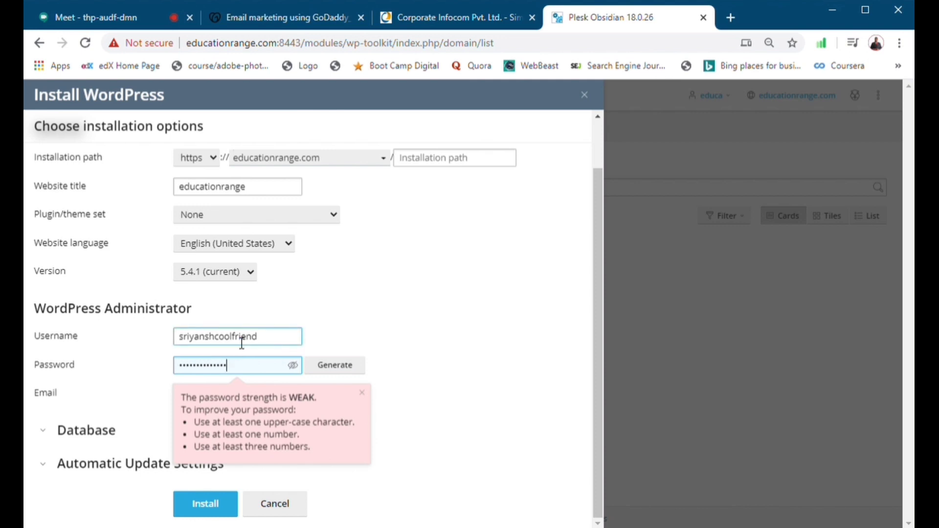
{"action": "double_click", "coordinate": [270, 345]}
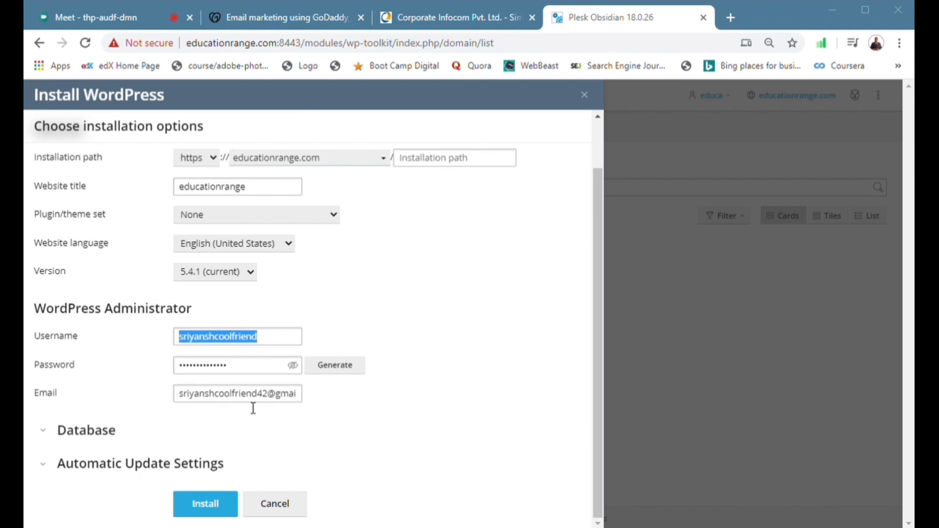
{"action": "left_click", "coordinate": [226, 366]}
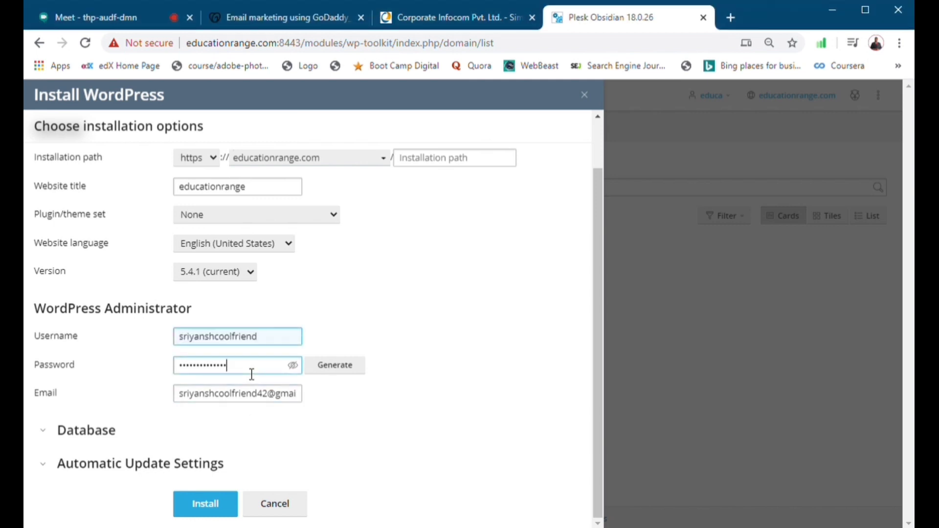
Reveal the WordPress administrator password to check it together with the administrator email, and start the installation
{"action": "key", "text": "ctrl+a"}
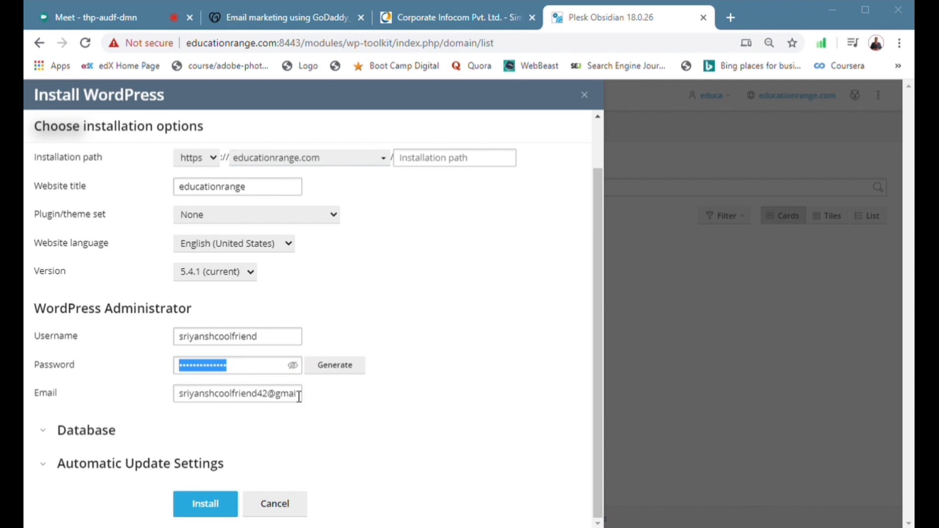
{"action": "left_click_drag", "start_coordinate": [235, 366], "coordinate": [248, 308]}
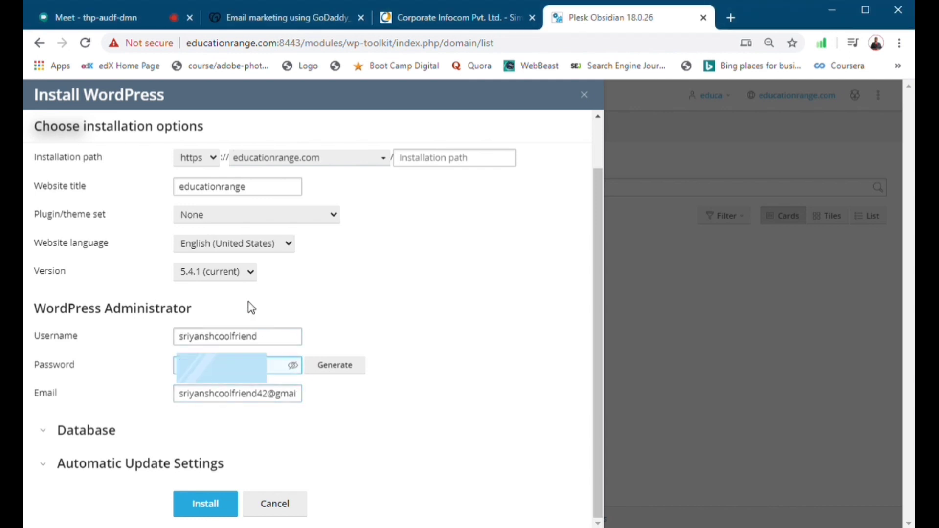
{"action": "left_click", "coordinate": [293, 367]}
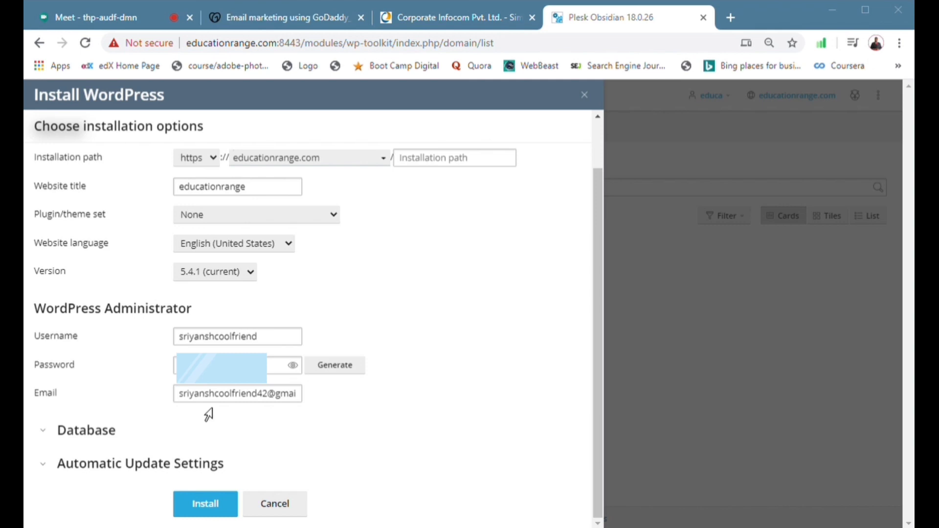
{"action": "left_click", "coordinate": [283, 393]}
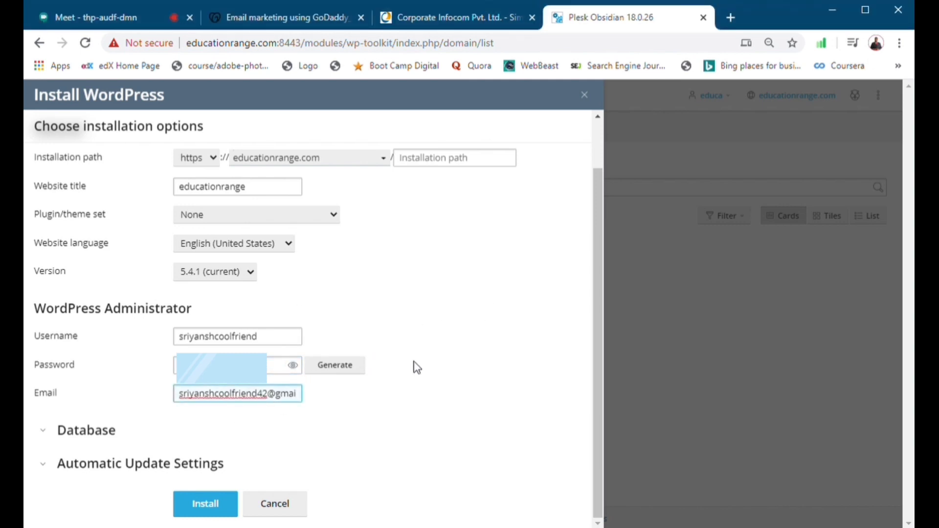
{"action": "left_click", "coordinate": [206, 504]}
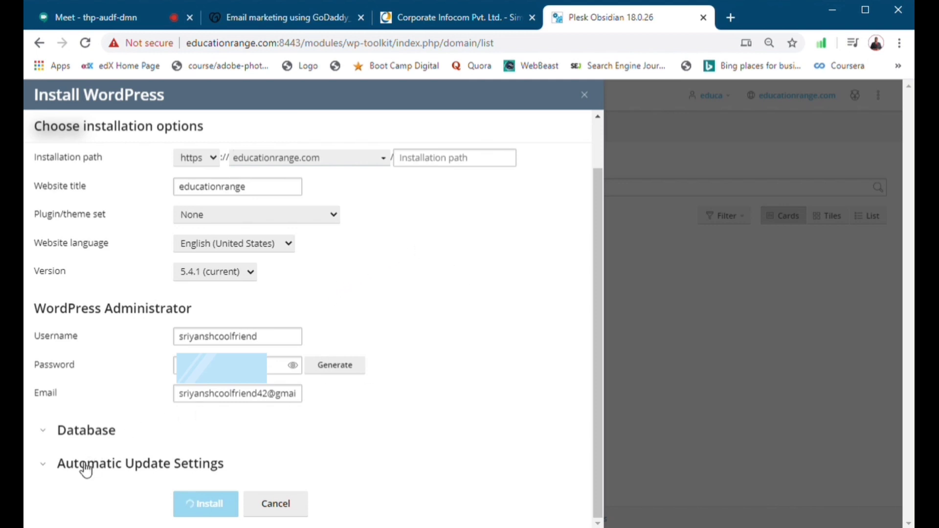
Look over the Database and Automatic Update Settings sections of the WordPress installation options
{"action": "left_click", "coordinate": [71, 432]}
{"action": "scroll", "coordinate": [318, 323], "scroll_direction": "down", "scroll_amount": 3}
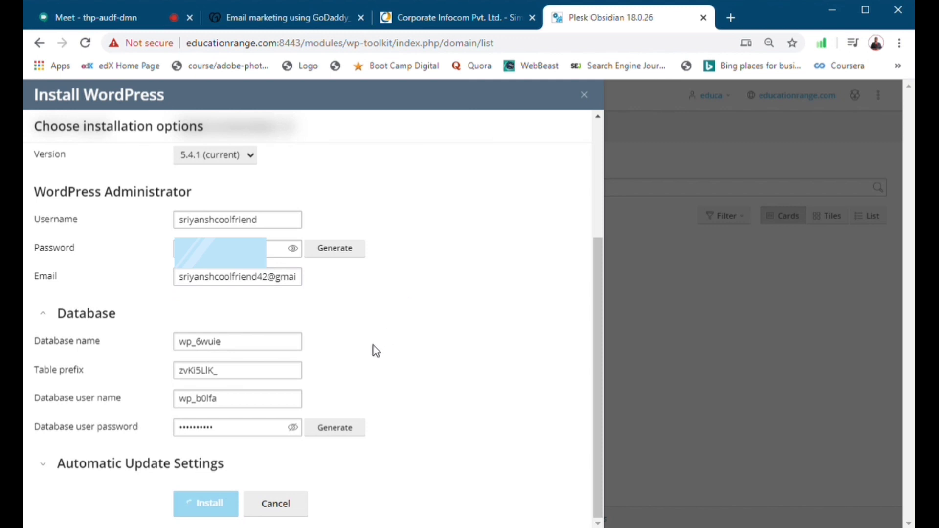
{"action": "left_click", "coordinate": [89, 472]}
{"action": "scroll", "coordinate": [313, 268], "scroll_direction": "down", "scroll_amount": 3}
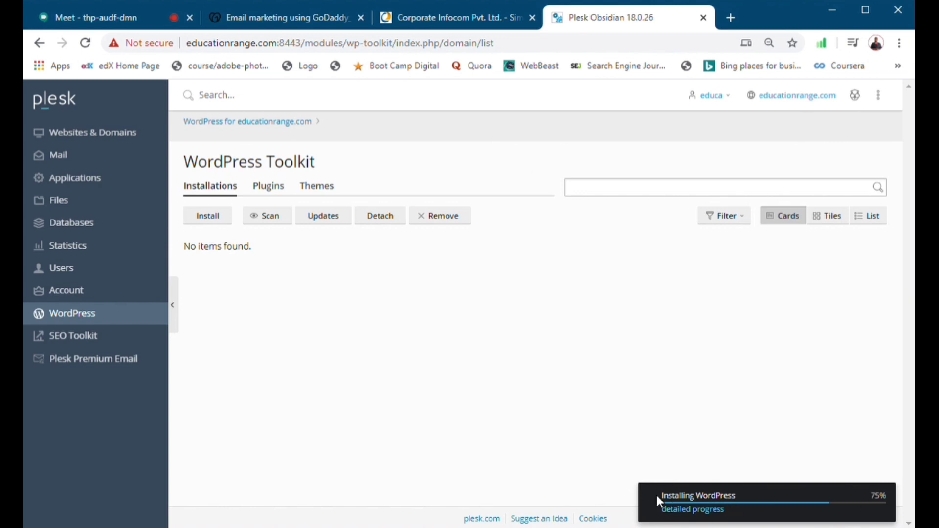
Check the detailed progress of the WordPress installation and close the progress window
{"action": "left_click", "coordinate": [682, 511]}
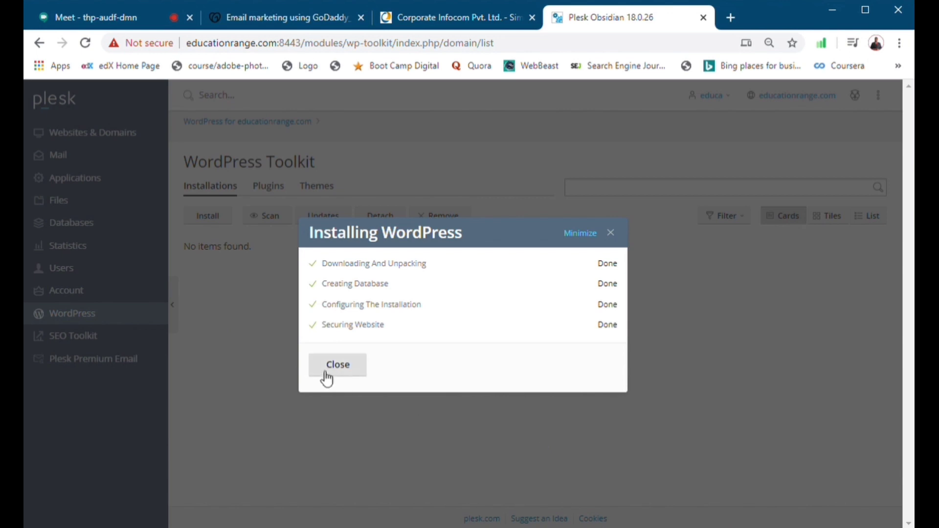
{"action": "left_click", "coordinate": [327, 378]}
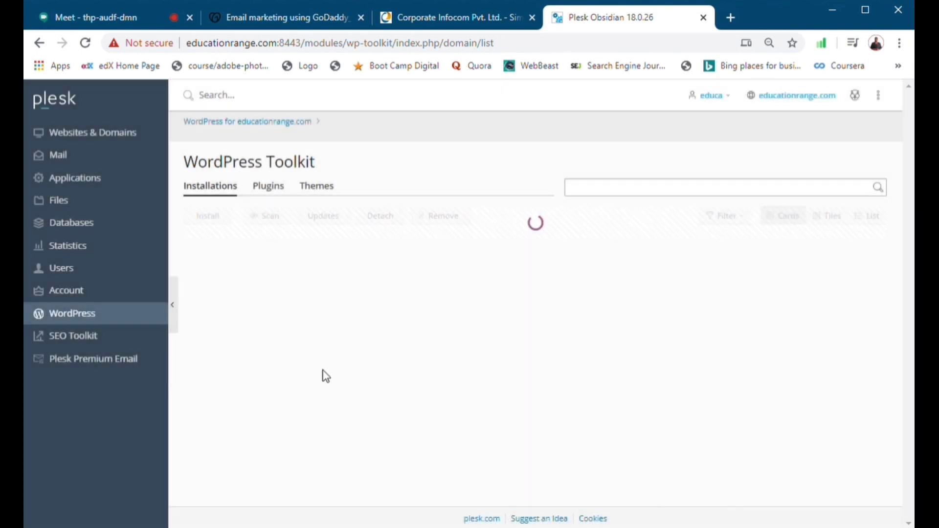
{"action": "left_click", "coordinate": [424, 368]}
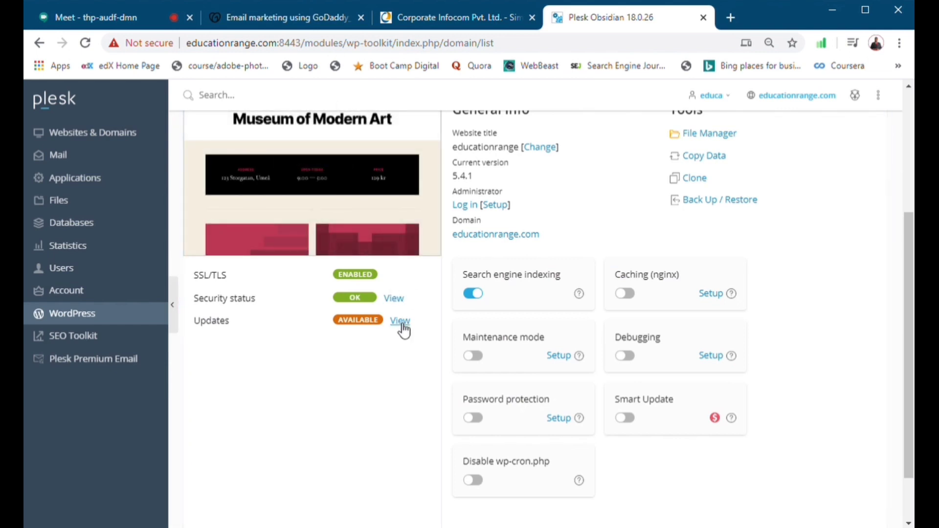
Update the Twenty Twenty theme from version 1.2 to 1.3 through the site's available updates
{"action": "left_click", "coordinate": [400, 322]}
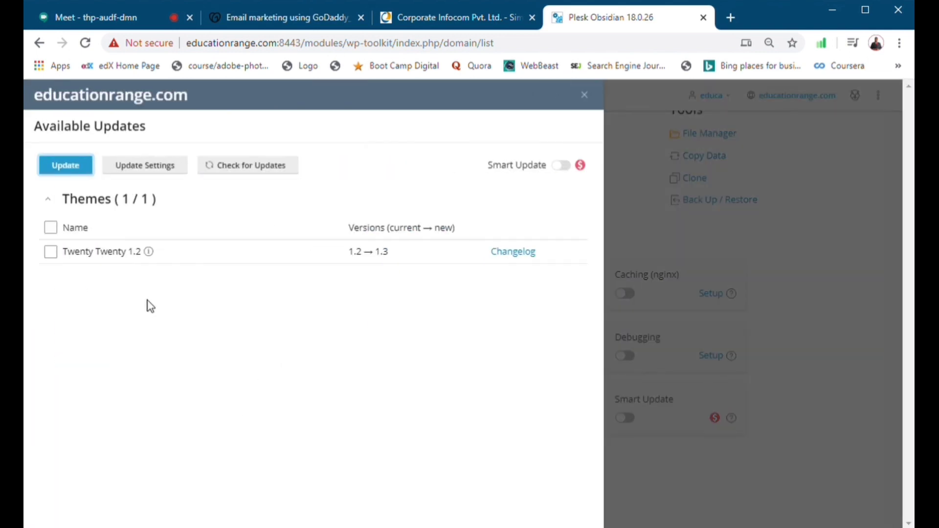
{"action": "left_click", "coordinate": [51, 228]}
{"action": "left_click", "coordinate": [65, 165]}
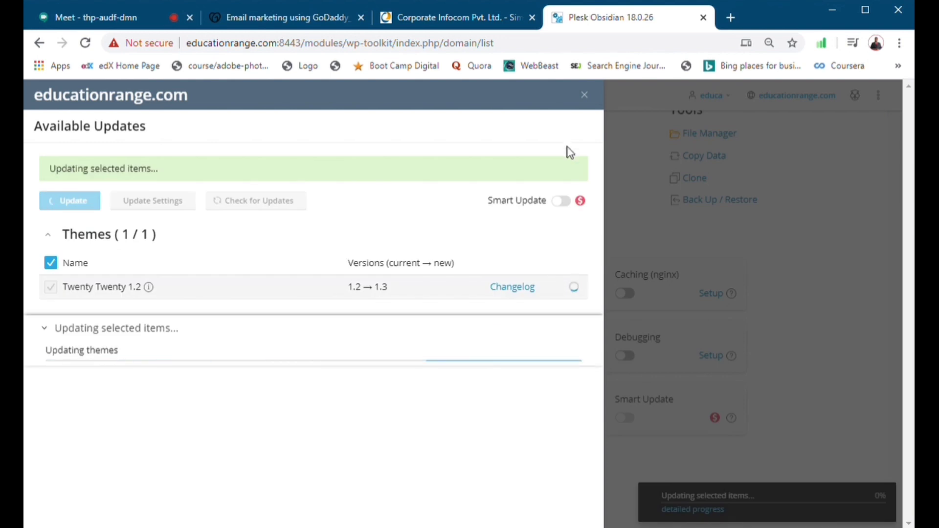
{"action": "left_click", "coordinate": [584, 94]}
Look over the educationrange.com installation details and tools in WordPress Toolkit, and dismiss the update notification
{"action": "scroll", "coordinate": [494, 198], "scroll_direction": "down", "scroll_amount": 2}
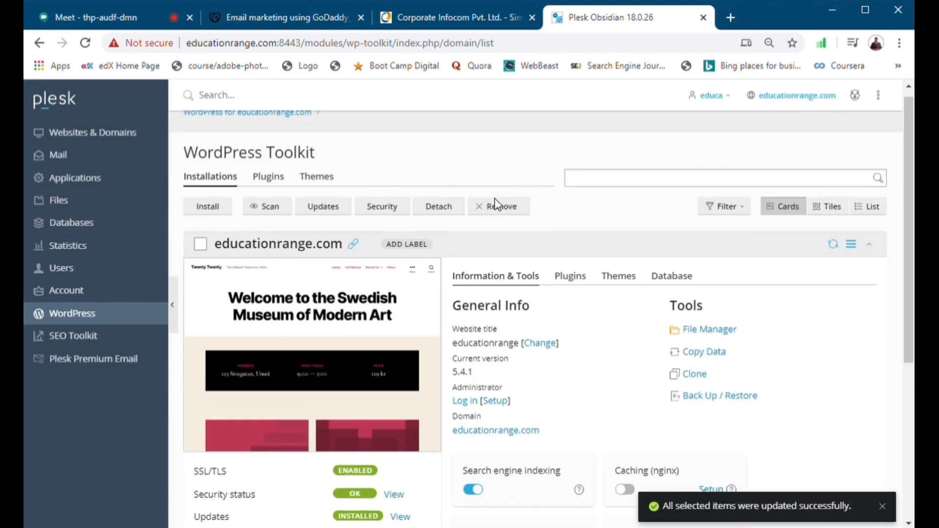
{"action": "scroll", "coordinate": [496, 198], "scroll_direction": "down", "scroll_amount": 2}
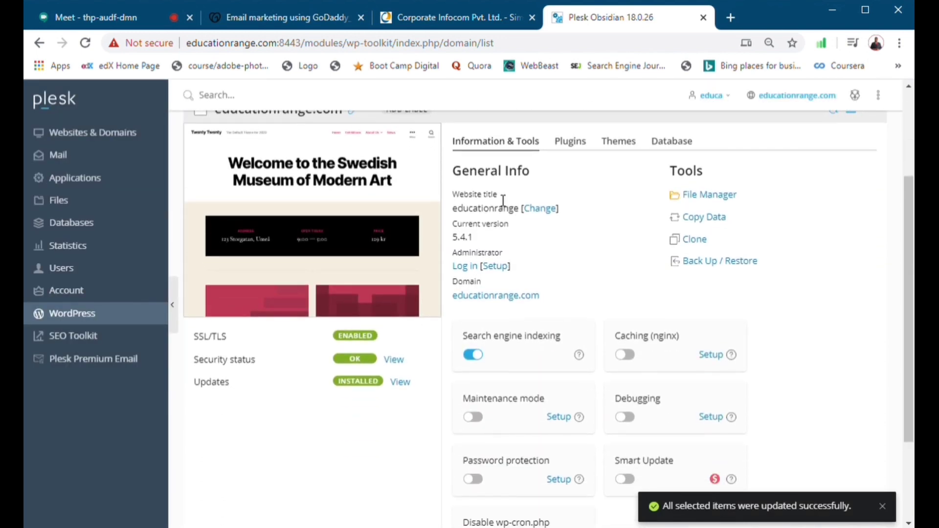
{"action": "scroll", "coordinate": [503, 200], "scroll_direction": "up", "scroll_amount": 2}
{"action": "left_click_drag", "start_coordinate": [908, 189], "coordinate": [911, 221]}
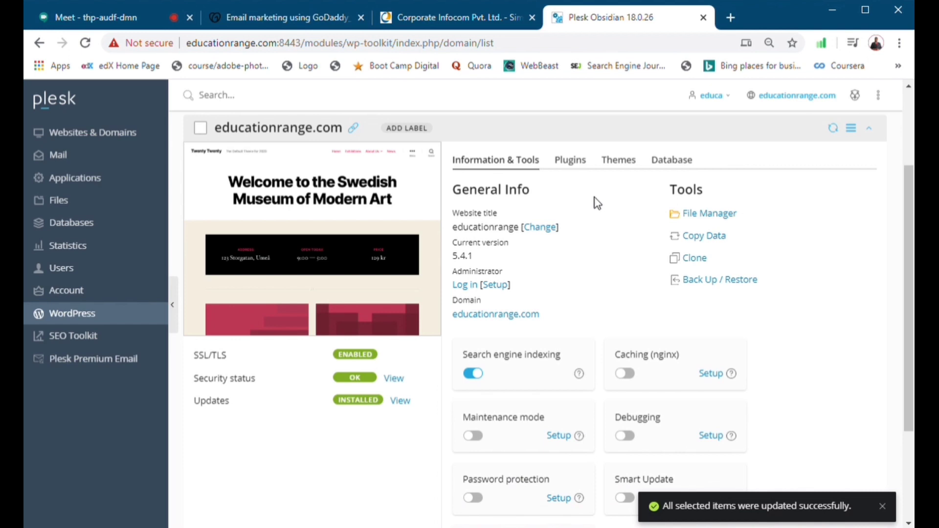
{"action": "left_click", "coordinate": [883, 506]}
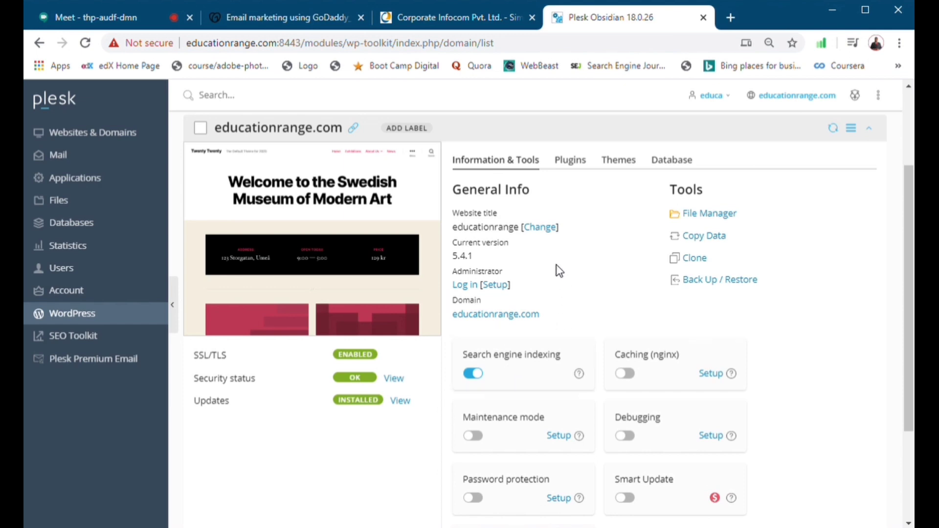
Log in to the educationrange.com WordPress admin, proceeding past the privacy warning and confirming the form resubmission
{"action": "left_click", "coordinate": [466, 286]}
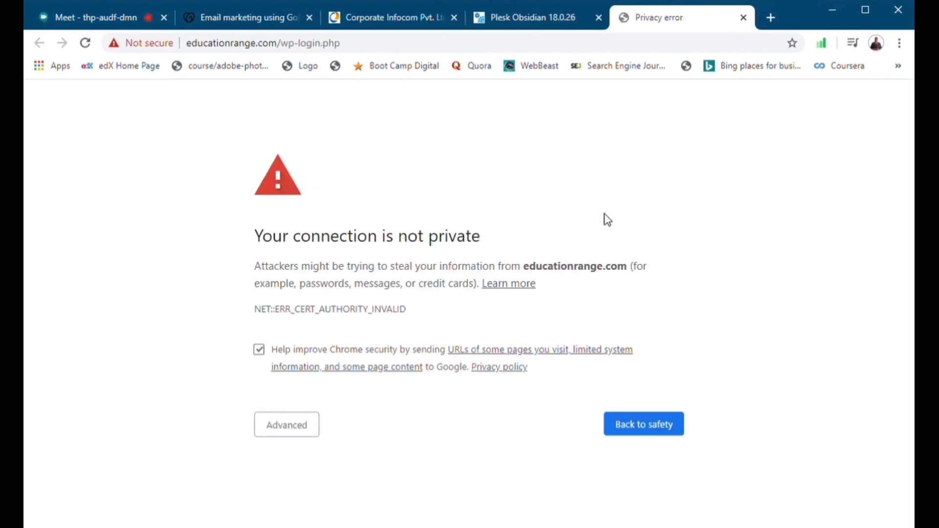
{"action": "left_click", "coordinate": [300, 433]}
{"action": "scroll", "coordinate": [342, 431], "scroll_direction": "down", "scroll_amount": 1}
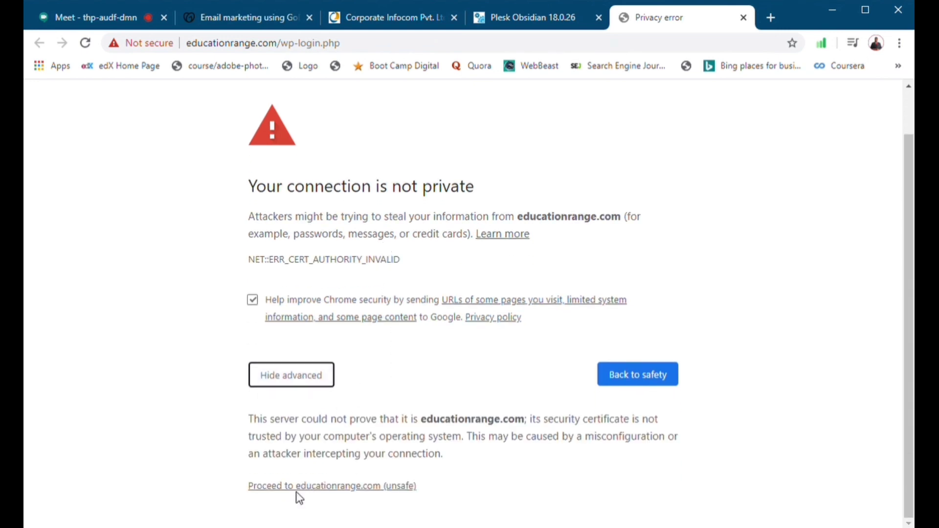
{"action": "left_click", "coordinate": [307, 487]}
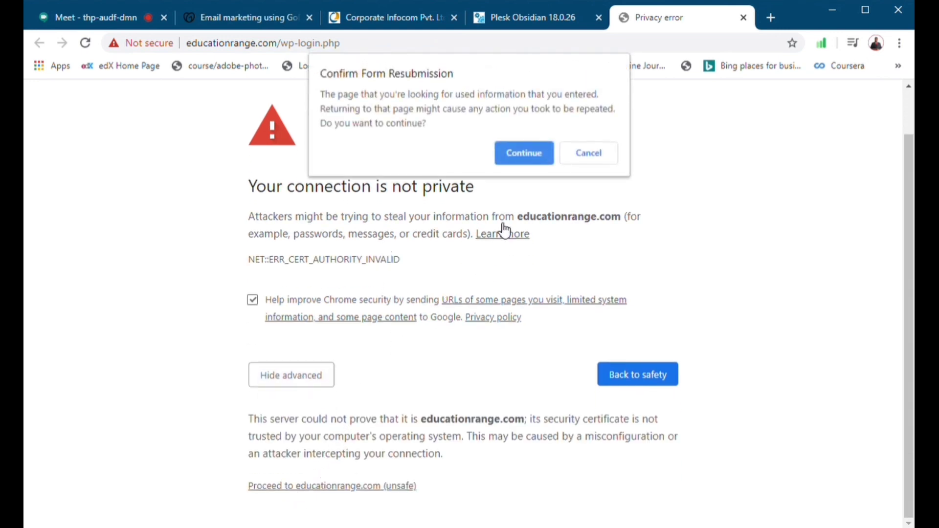
{"action": "left_click", "coordinate": [517, 157]}
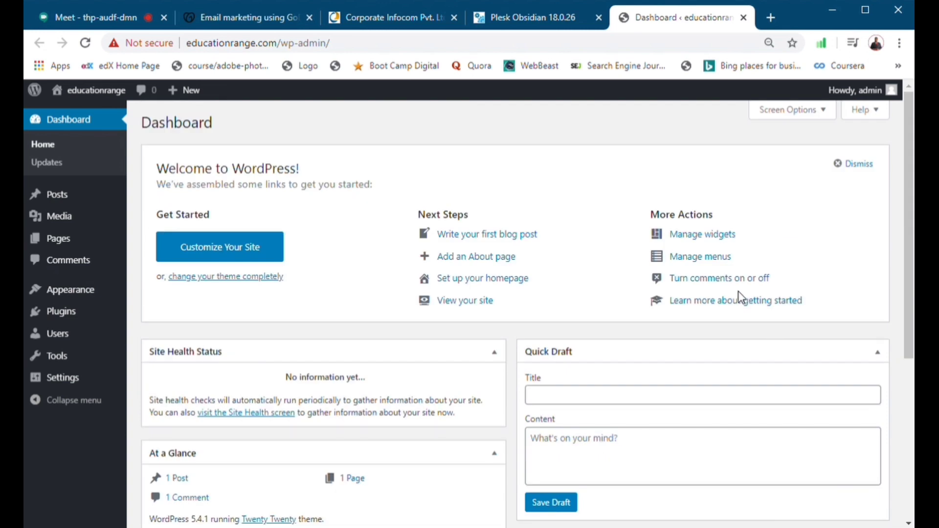
Visit the WordPress Themes page, view the live educationrange.com site in a new tab, and close that tab
{"action": "mouse_move", "coordinate": [74, 290]}
{"action": "left_click", "coordinate": [174, 296]}
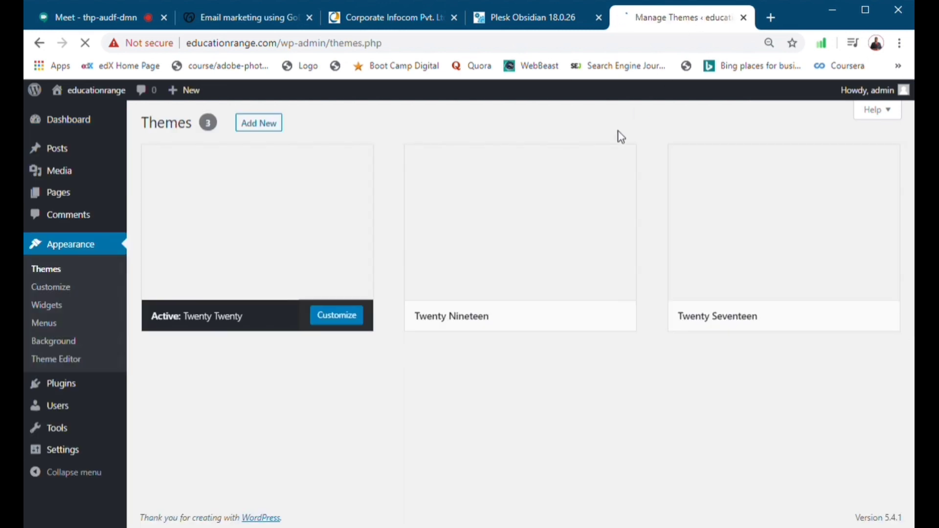
{"action": "left_click", "coordinate": [771, 18]}
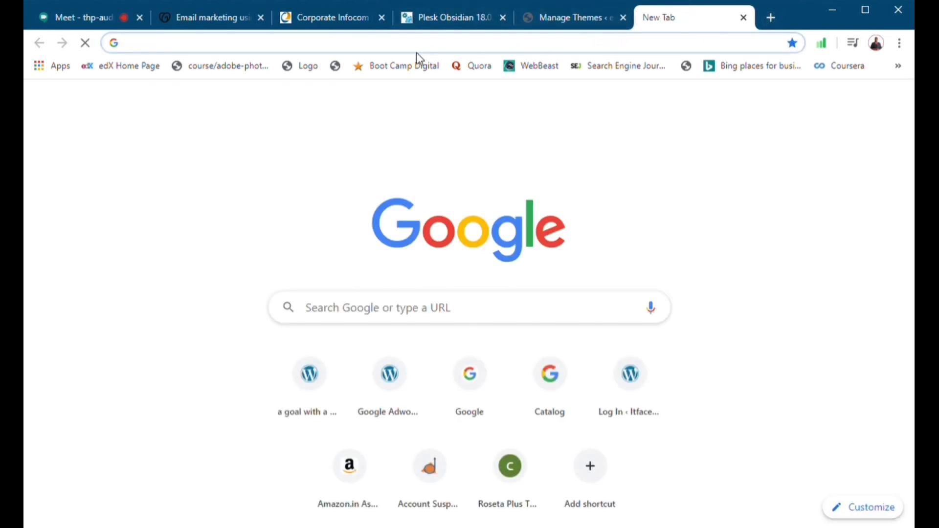
{"action": "type", "text": "educationrange.co"}
{"action": "key", "text": "Return"}
{"action": "scroll", "coordinate": [596, 230], "scroll_direction": "down", "scroll_amount": 10}
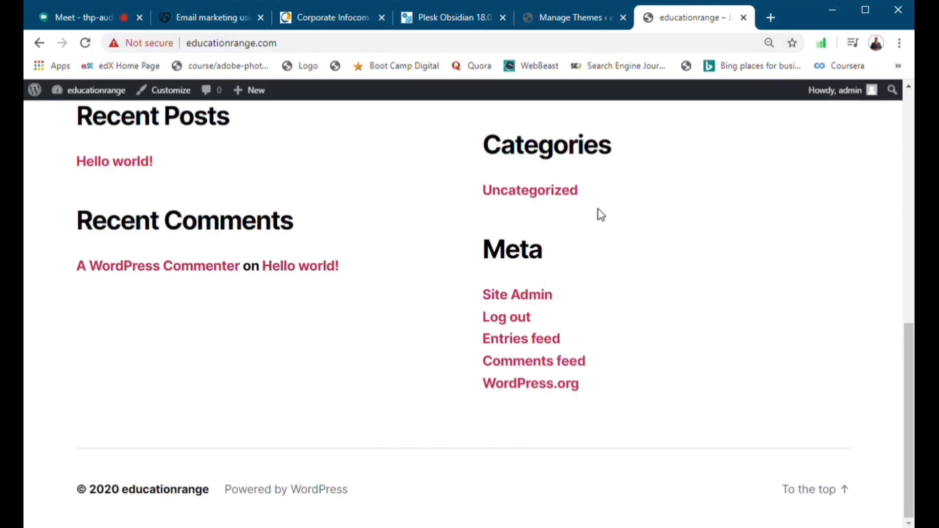
{"action": "scroll", "coordinate": [597, 218], "scroll_direction": "up", "scroll_amount": 10}
{"action": "scroll", "coordinate": [294, 274], "scroll_direction": "down", "scroll_amount": 10}
{"action": "scroll", "coordinate": [191, 313], "scroll_direction": "up", "scroll_amount": 10}
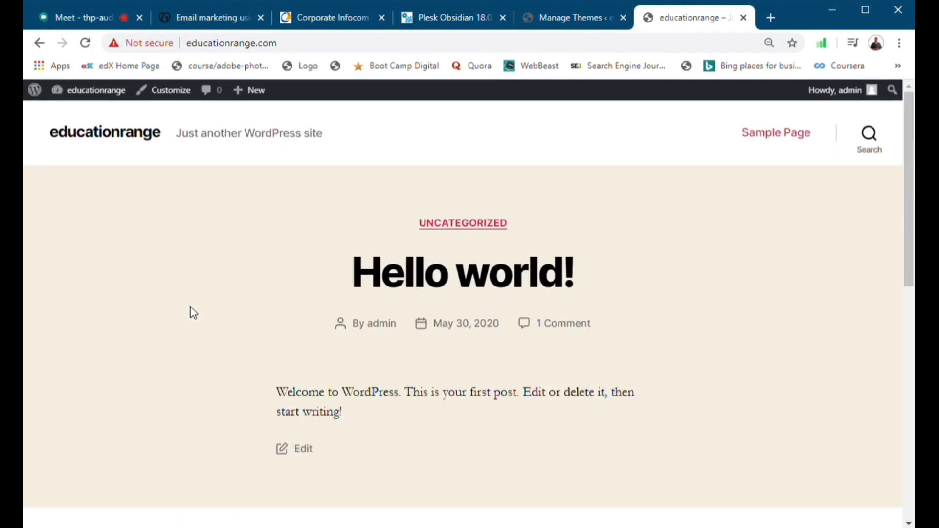
{"action": "left_click", "coordinate": [745, 19]}
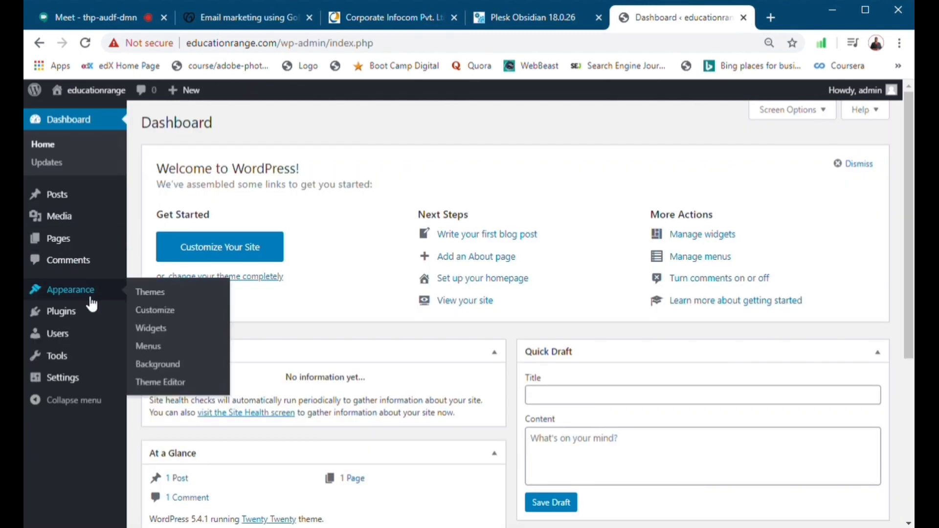
Search for "astra" among new WordPress themes, and install and activate the Astra theme
{"action": "mouse_move", "coordinate": [95, 295]}
{"action": "left_click", "coordinate": [165, 295]}
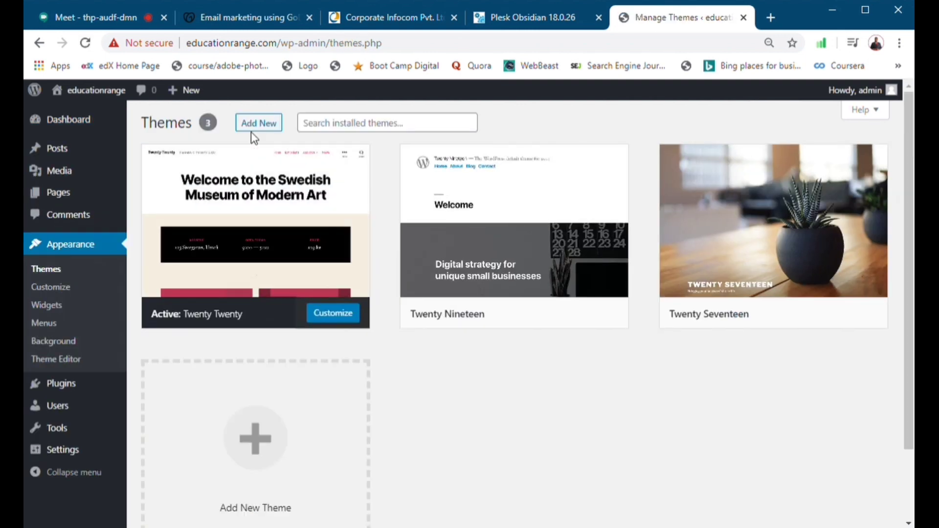
{"action": "left_click", "coordinate": [263, 126]}
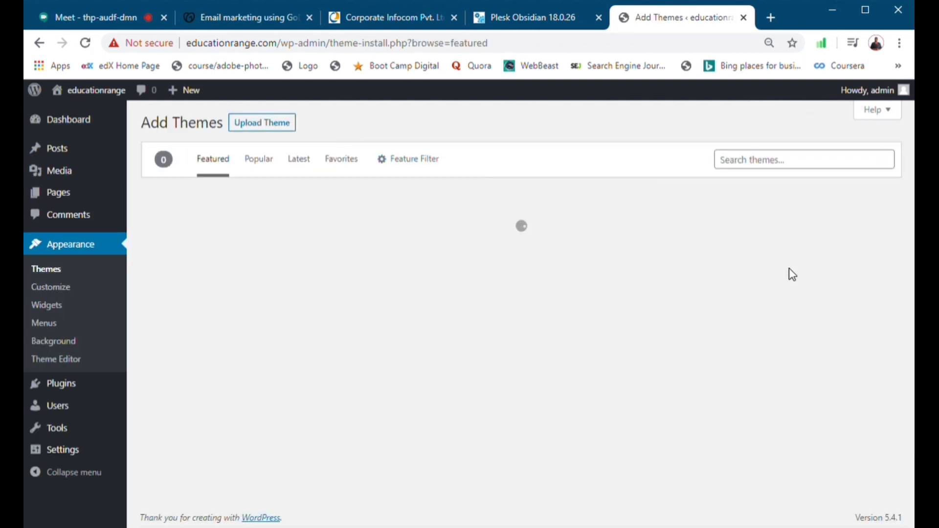
{"action": "left_click", "coordinate": [772, 167]}
{"action": "type", "text": "astra"}
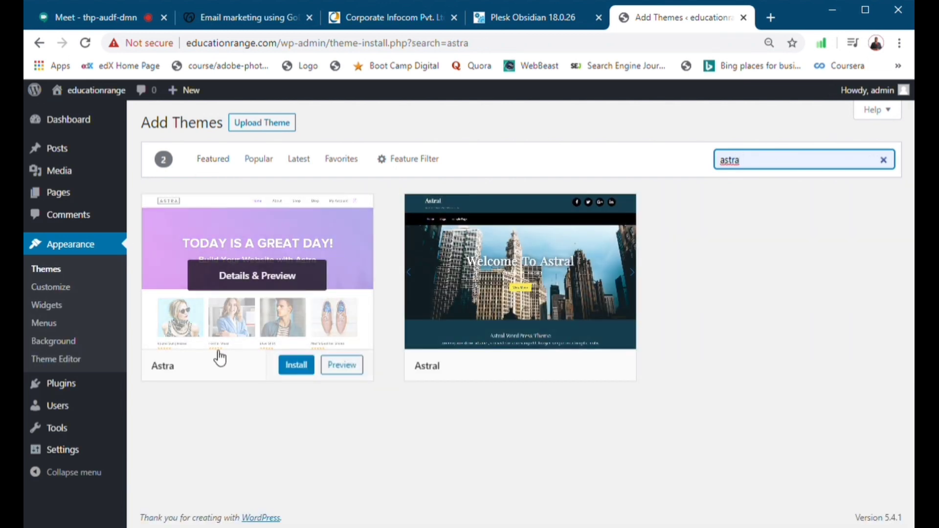
{"action": "left_click", "coordinate": [296, 365]}
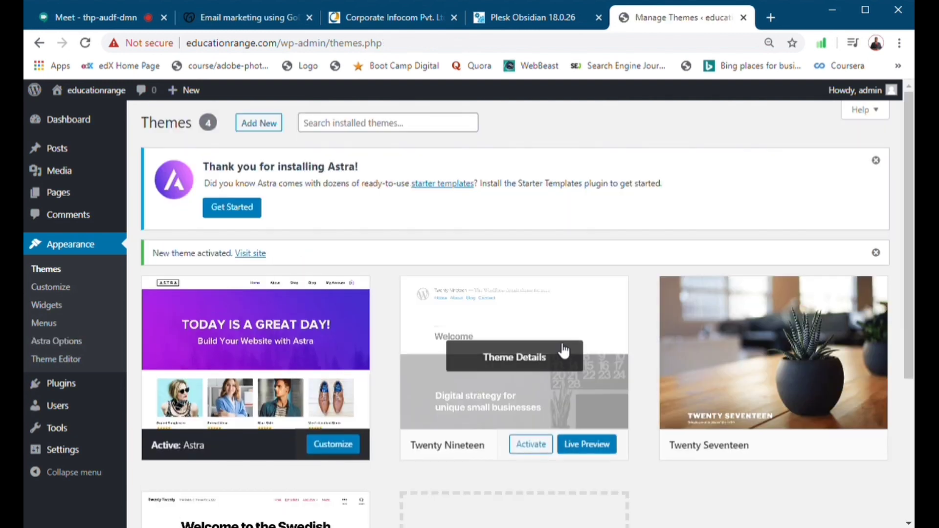
{"action": "scroll", "coordinate": [559, 350], "scroll_direction": "down", "scroll_amount": 3}
{"action": "scroll", "coordinate": [713, 206], "scroll_direction": "up", "scroll_amount": 3}
Search the new plugins for "astra site", and install and activate Starter Templates by Brainstorm Force
{"action": "mouse_move", "coordinate": [98, 393]}
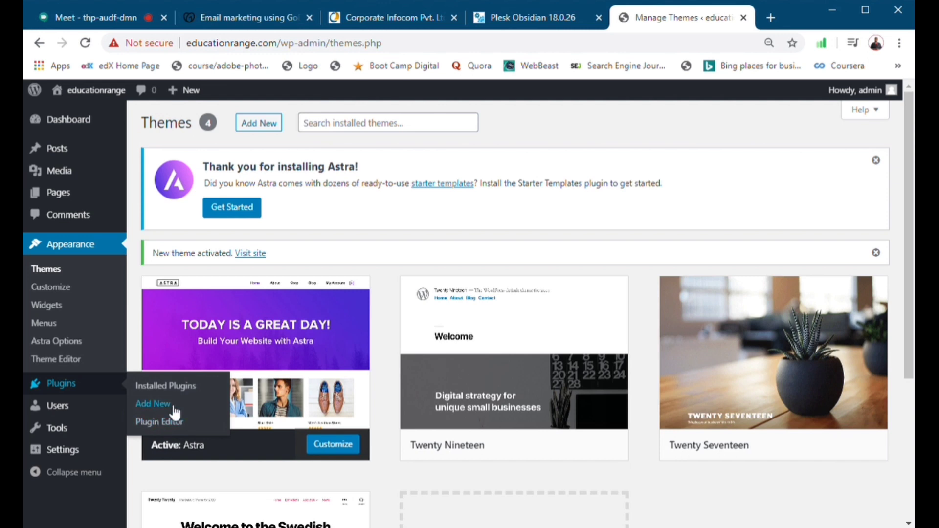
{"action": "left_click", "coordinate": [880, 162]}
{"action": "left_click", "coordinate": [755, 263]}
{"action": "type", "text": "astra site"}
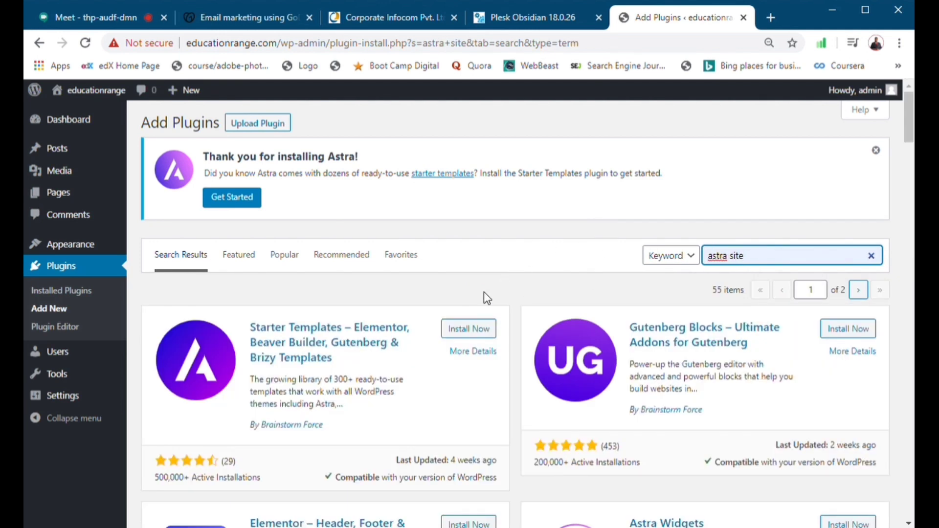
{"action": "left_click", "coordinate": [479, 330]}
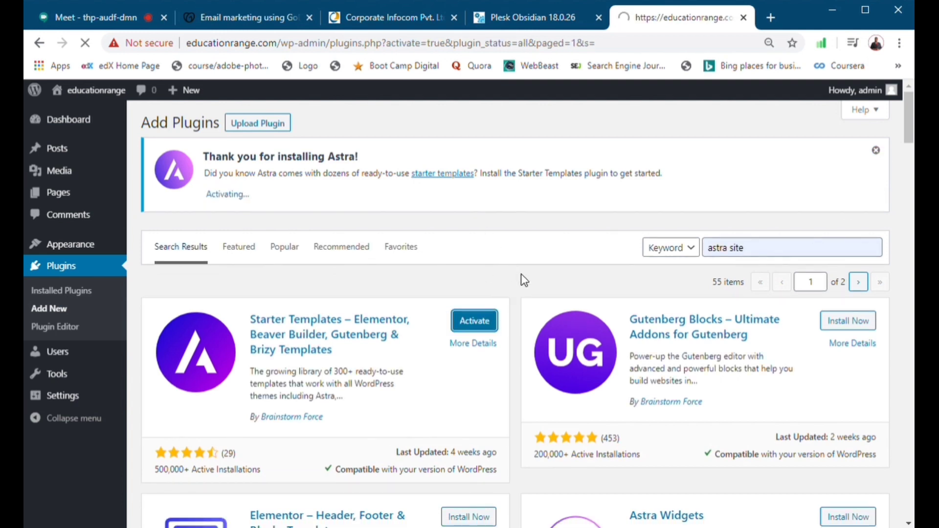
Open the Starter Templates page to bring up the page builder selection
{"action": "scroll", "coordinate": [477, 176], "scroll_direction": "down", "scroll_amount": 1}
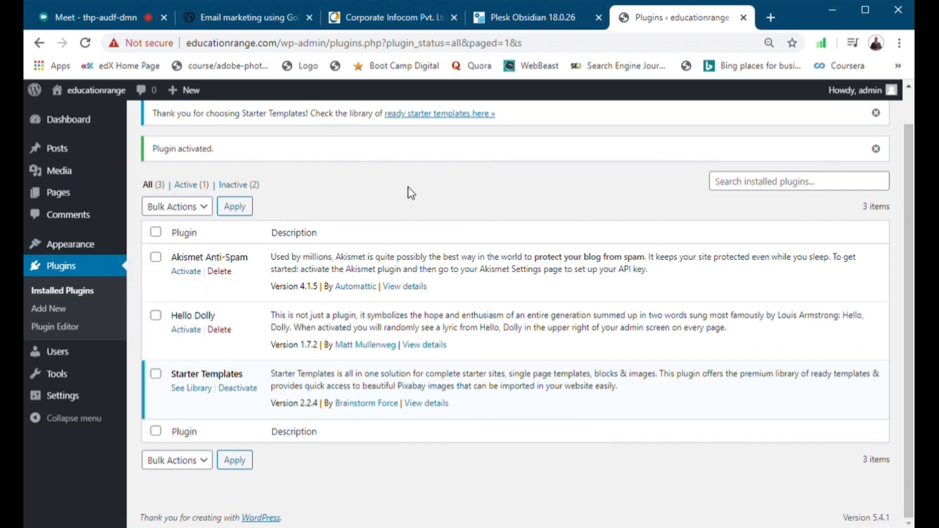
{"action": "mouse_move", "coordinate": [119, 251]}
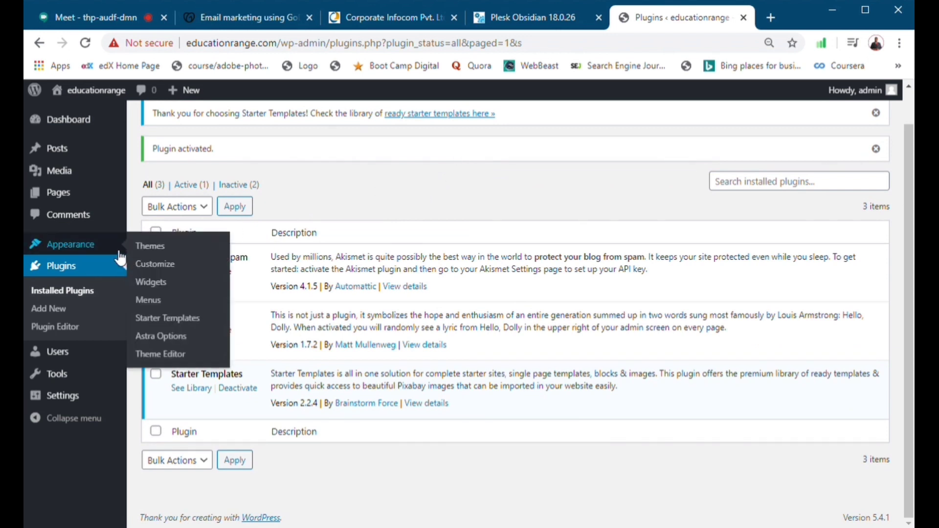
{"action": "left_click", "coordinate": [202, 321]}
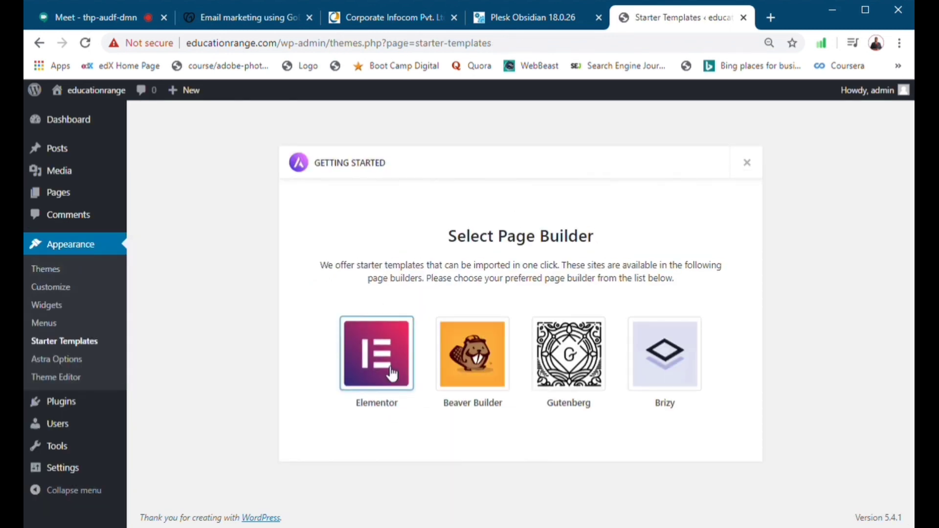
Choose Elementor as the page builder, browse the starter templates, and open the Digital Agency template
{"action": "left_click", "coordinate": [392, 375]}
{"action": "scroll", "coordinate": [460, 269], "scroll_direction": "down", "scroll_amount": 12}
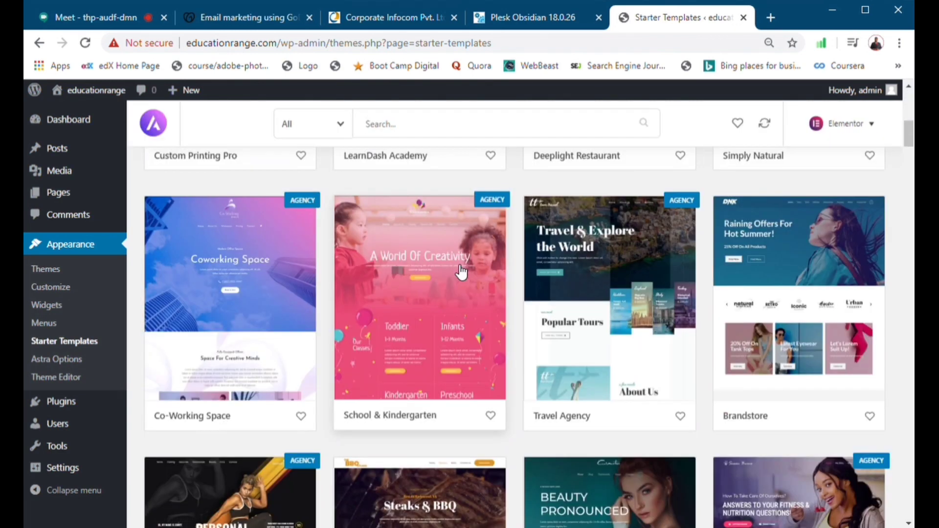
{"action": "scroll", "coordinate": [485, 270], "scroll_direction": "down", "scroll_amount": 15}
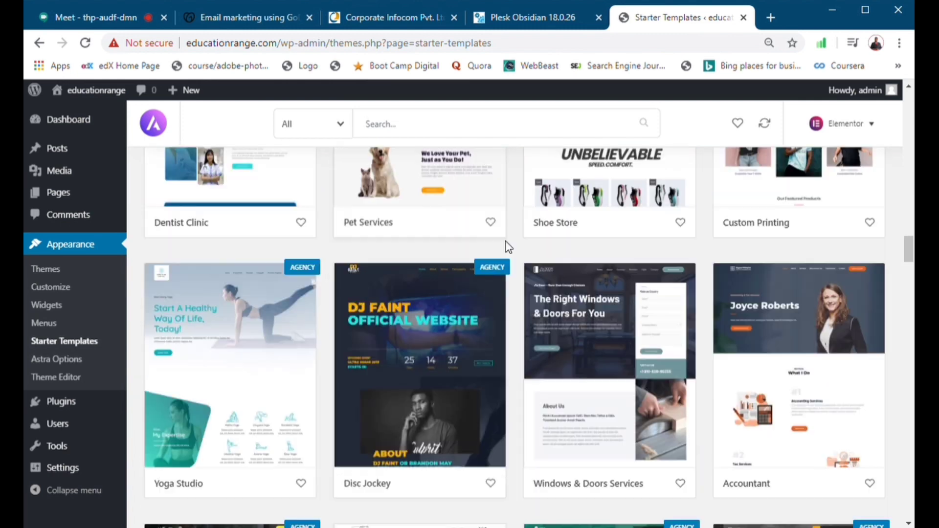
{"action": "scroll", "coordinate": [511, 250], "scroll_direction": "down", "scroll_amount": 20}
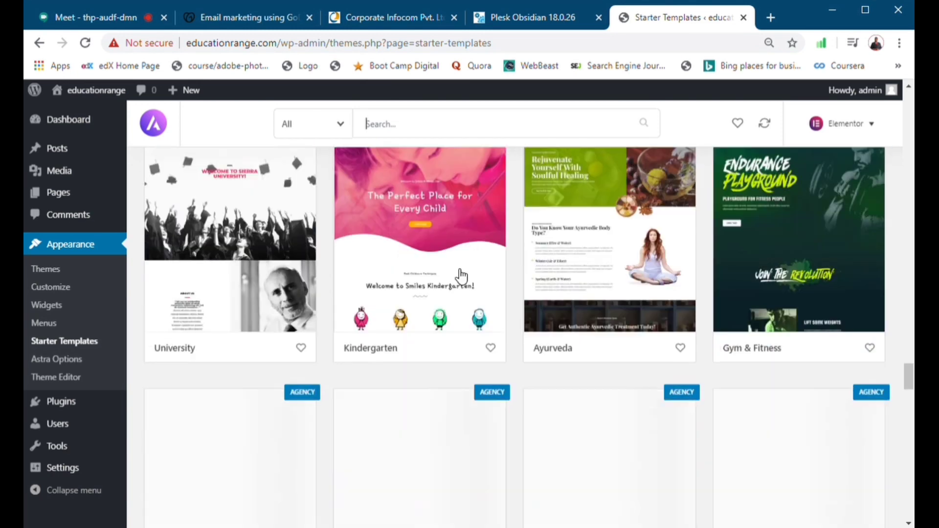
{"action": "scroll", "coordinate": [510, 264], "scroll_direction": "down", "scroll_amount": 20}
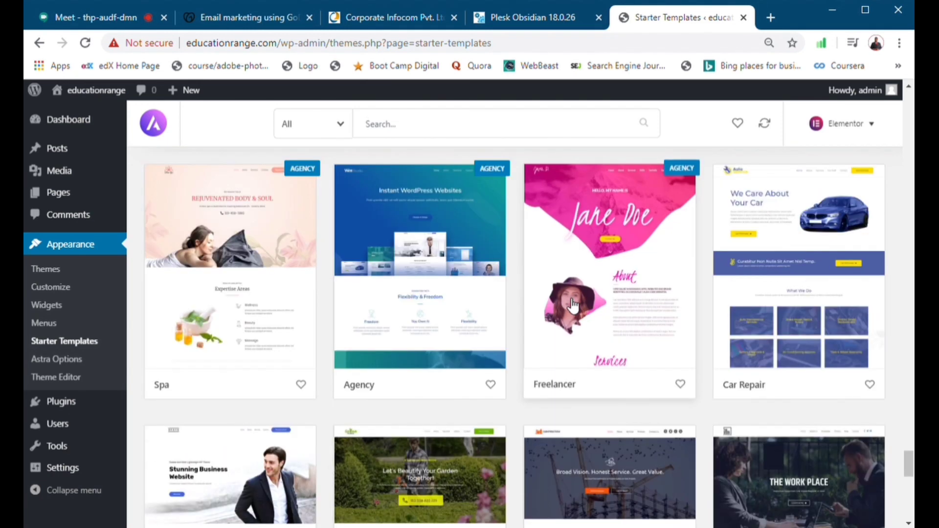
{"action": "scroll", "coordinate": [489, 333], "scroll_direction": "down", "scroll_amount": 5}
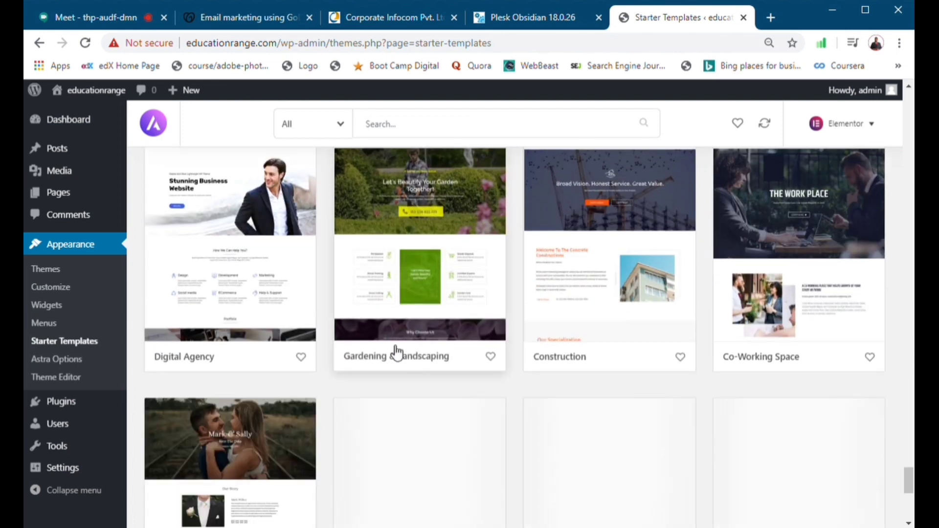
{"action": "left_click", "coordinate": [293, 241]}
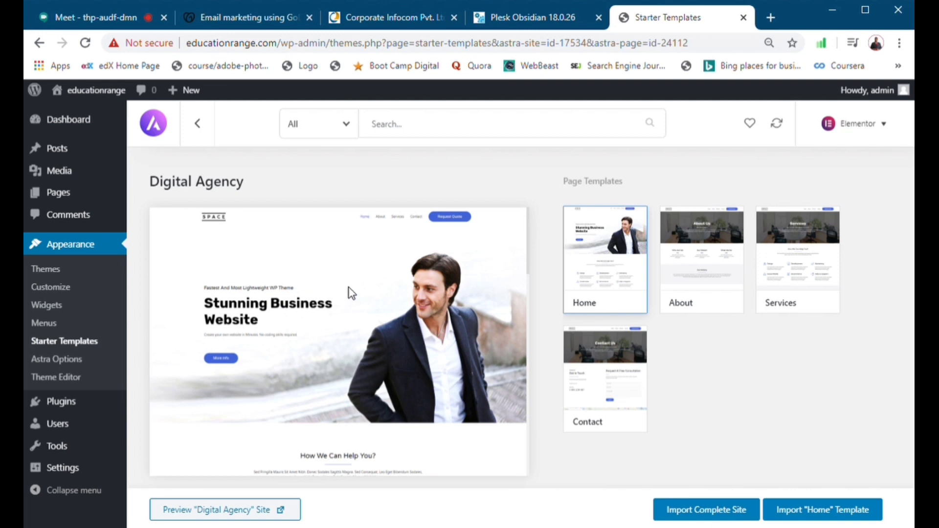
Look over the Digital Agency home preview and import the complete site with customizer settings, widgets, required plugins and content
{"action": "scroll", "coordinate": [375, 308], "scroll_direction": "down", "scroll_amount": 3}
{"action": "scroll", "coordinate": [374, 309], "scroll_direction": "down", "scroll_amount": 10}
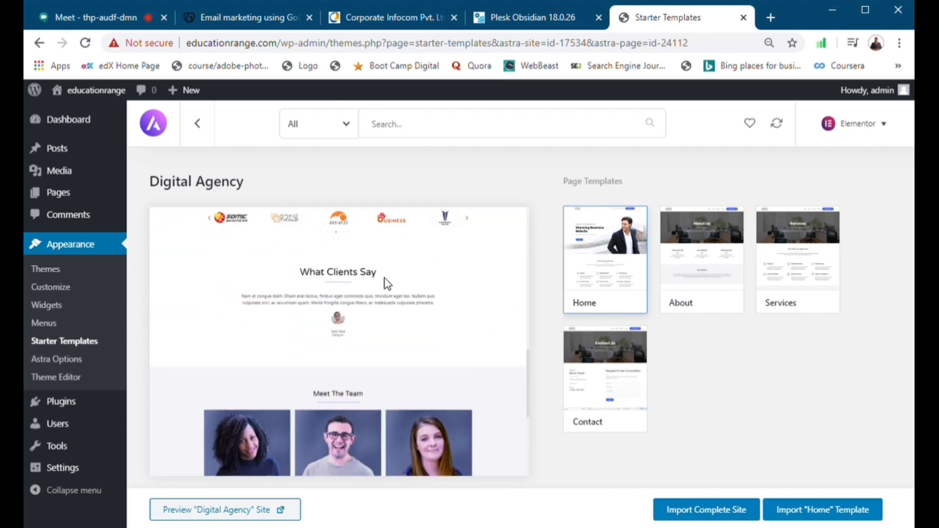
{"action": "scroll", "coordinate": [483, 277], "scroll_direction": "up", "scroll_amount": 10}
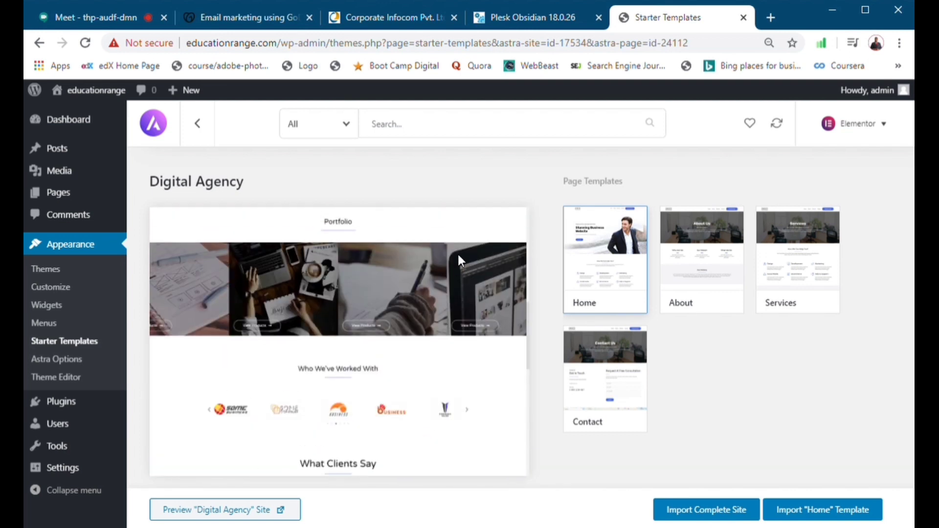
{"action": "scroll", "coordinate": [406, 280], "scroll_direction": "up", "scroll_amount": 5}
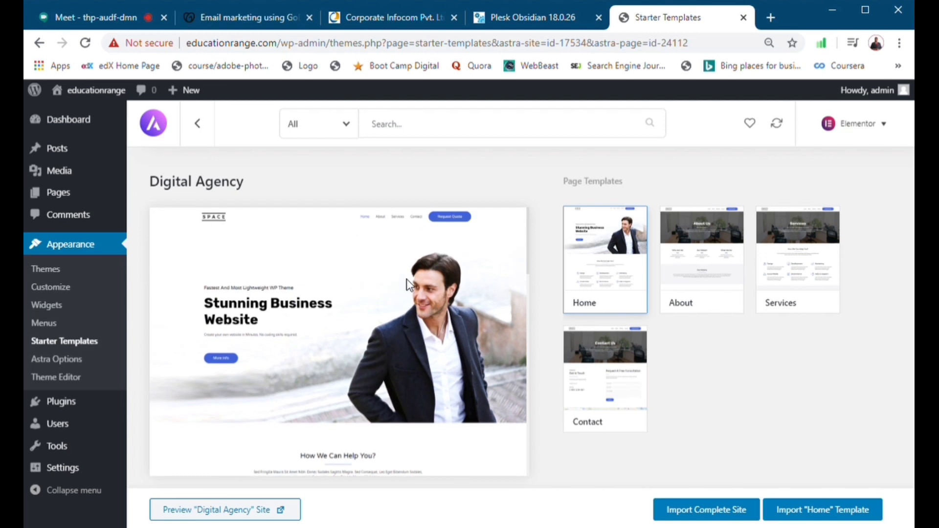
{"action": "left_click", "coordinate": [699, 510]}
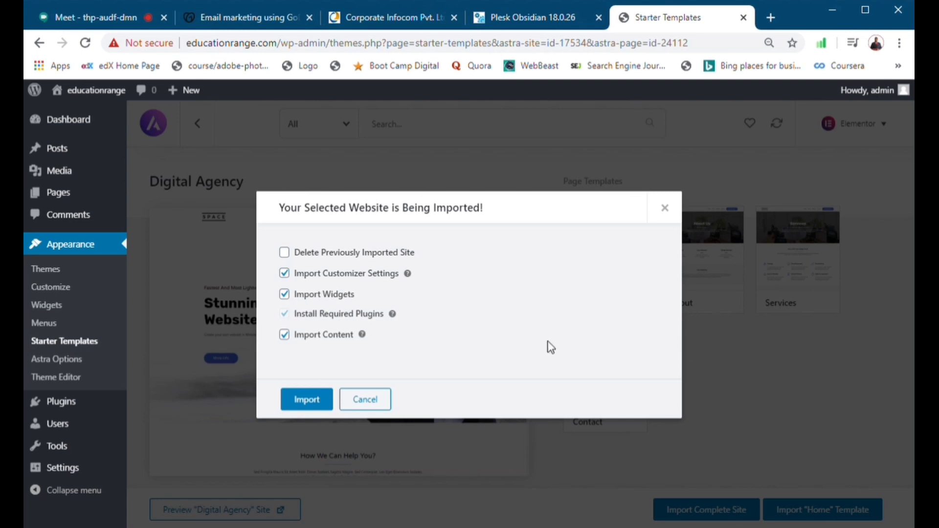
{"action": "left_click", "coordinate": [307, 400]}
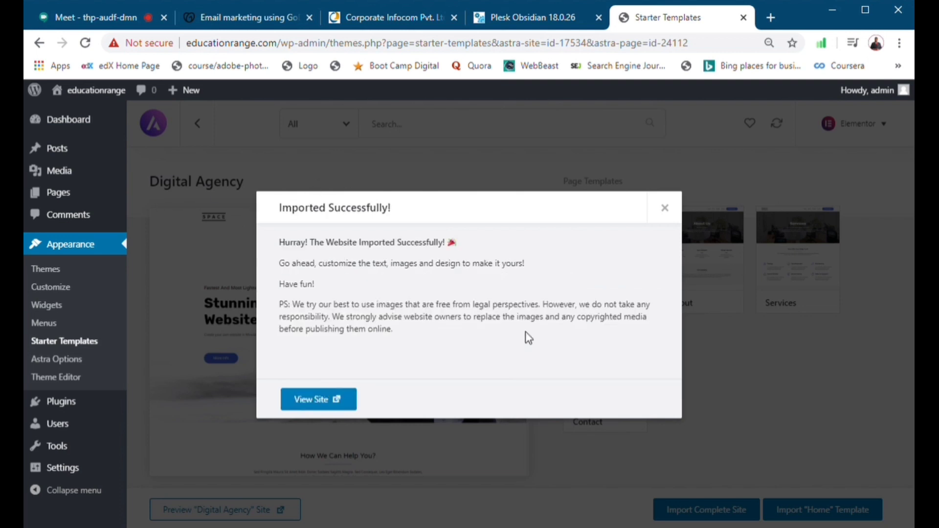
View the imported educationrange.com site and look through its home page down to the Meet The Team section
{"action": "left_click", "coordinate": [326, 402]}
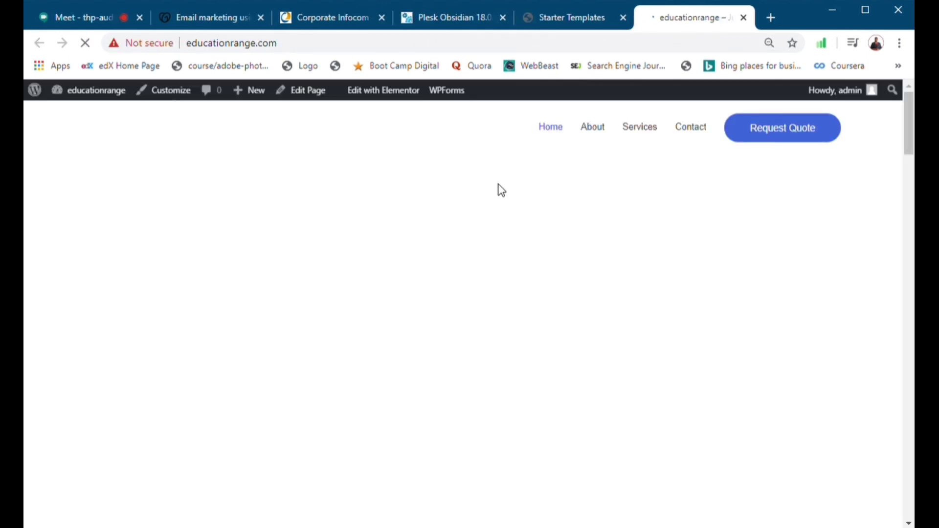
{"action": "scroll", "coordinate": [545, 191], "scroll_direction": "down", "scroll_amount": 15}
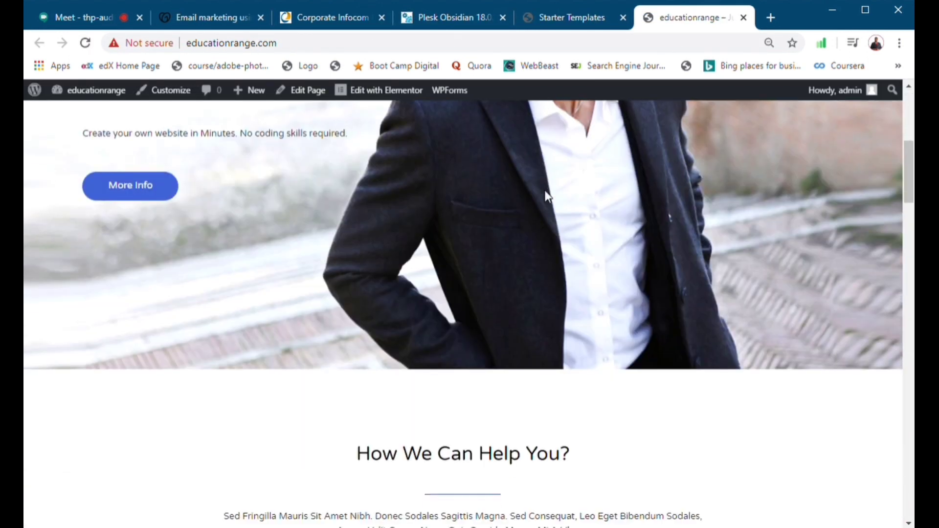
{"action": "scroll", "coordinate": [547, 198], "scroll_direction": "down", "scroll_amount": 15}
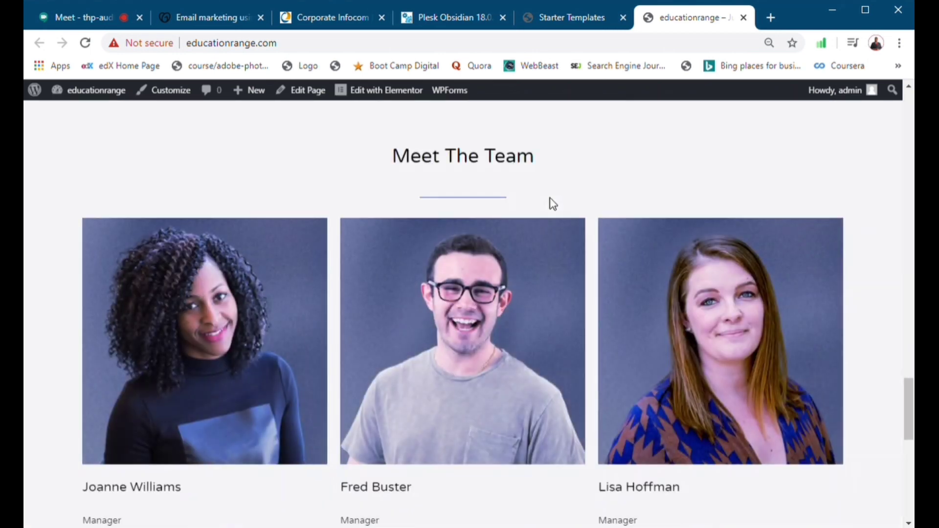
{"action": "scroll", "coordinate": [548, 200], "scroll_direction": "up", "scroll_amount": 20}
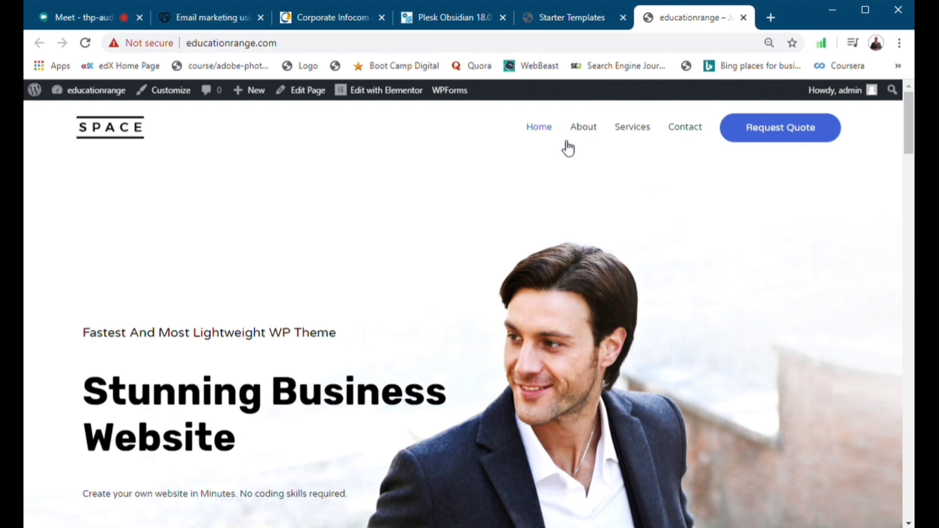
Open the home page in the Elementor editor and look over its hero and services sections
{"action": "mouse_move", "coordinate": [386, 98]}
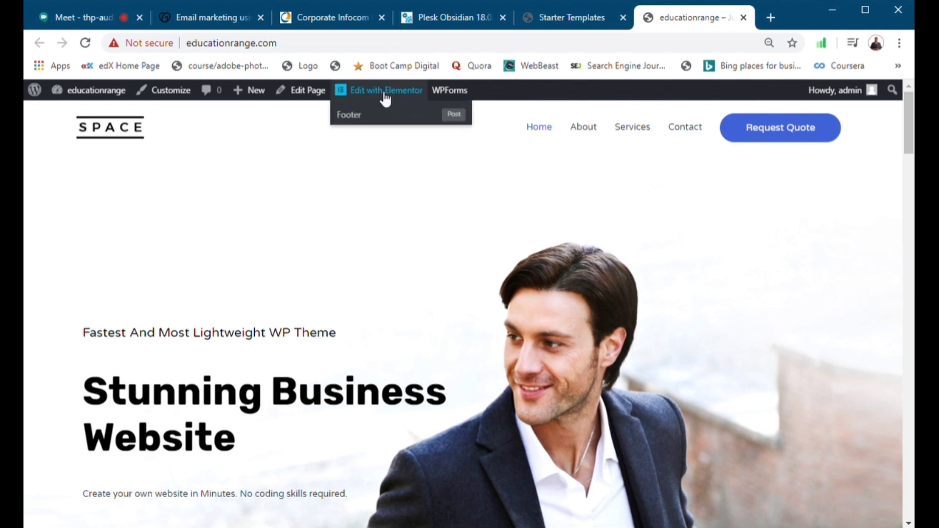
{"action": "left_click", "coordinate": [384, 96]}
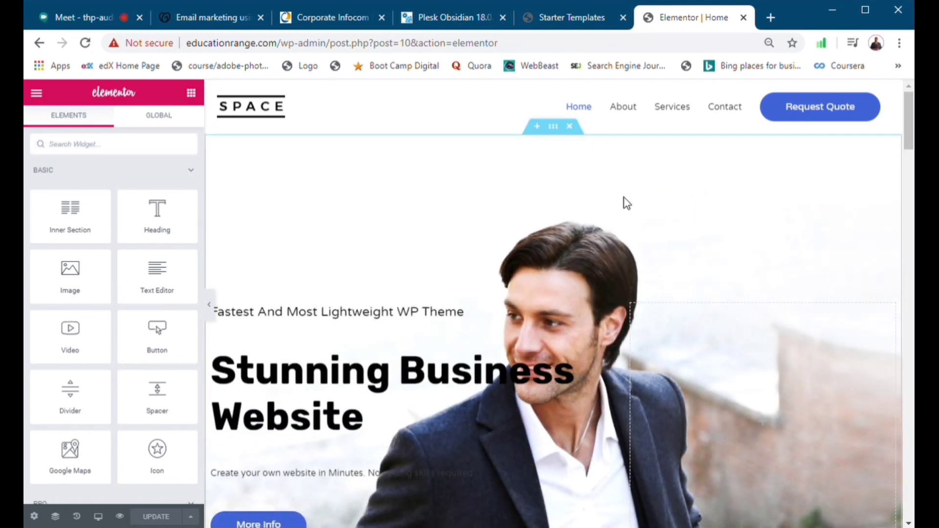
{"action": "scroll", "coordinate": [600, 198], "scroll_direction": "down", "scroll_amount": 3}
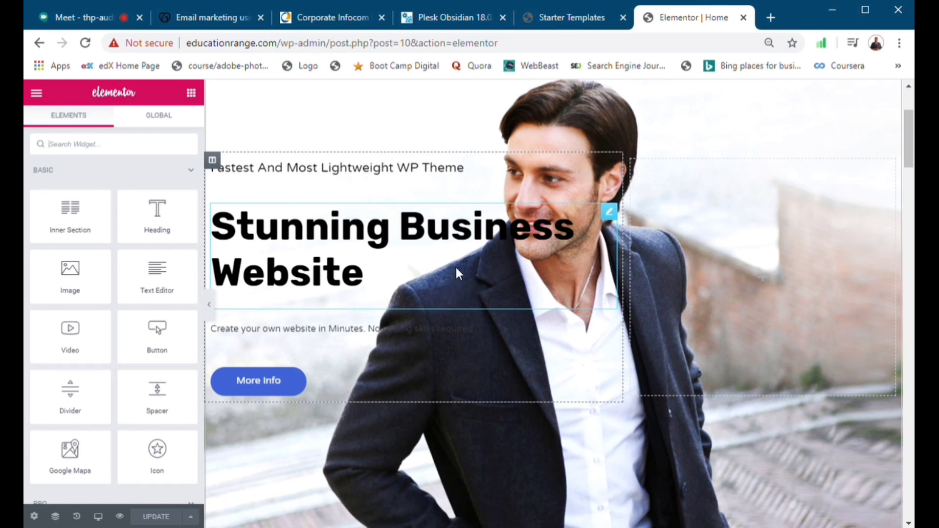
{"action": "scroll", "coordinate": [456, 268], "scroll_direction": "down", "scroll_amount": 10}
{"action": "scroll", "coordinate": [488, 242], "scroll_direction": "down", "scroll_amount": 2}
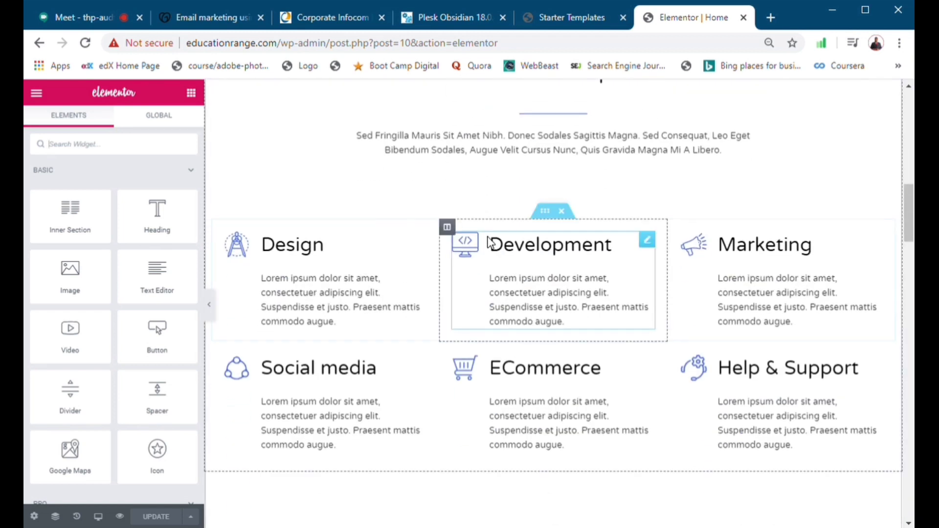
{"action": "scroll", "coordinate": [494, 175], "scroll_direction": "up", "scroll_amount": 12}
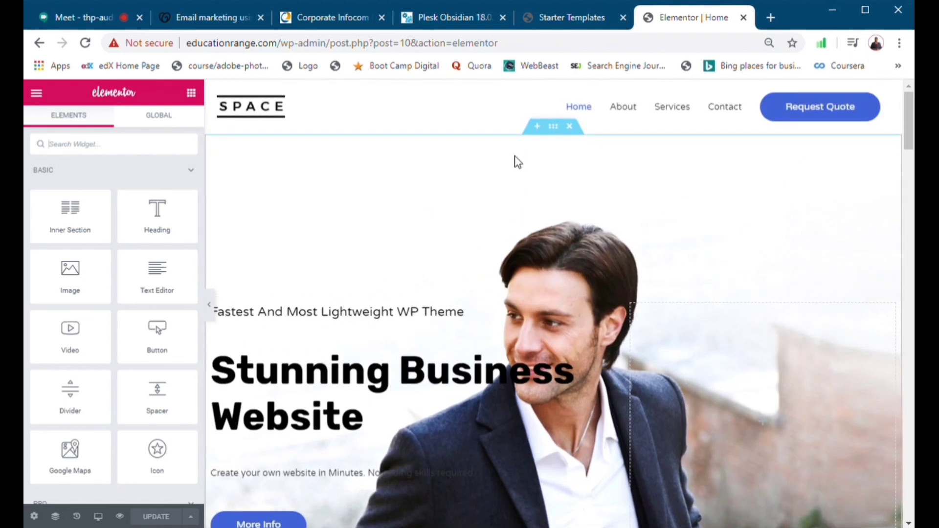
Return to the WordPress dashboard, list all pages, and open the Home page with Elementor in a new tab
{"action": "left_click", "coordinate": [599, 32]}
{"action": "left_click", "coordinate": [666, 204]}
{"action": "left_click", "coordinate": [68, 119]}
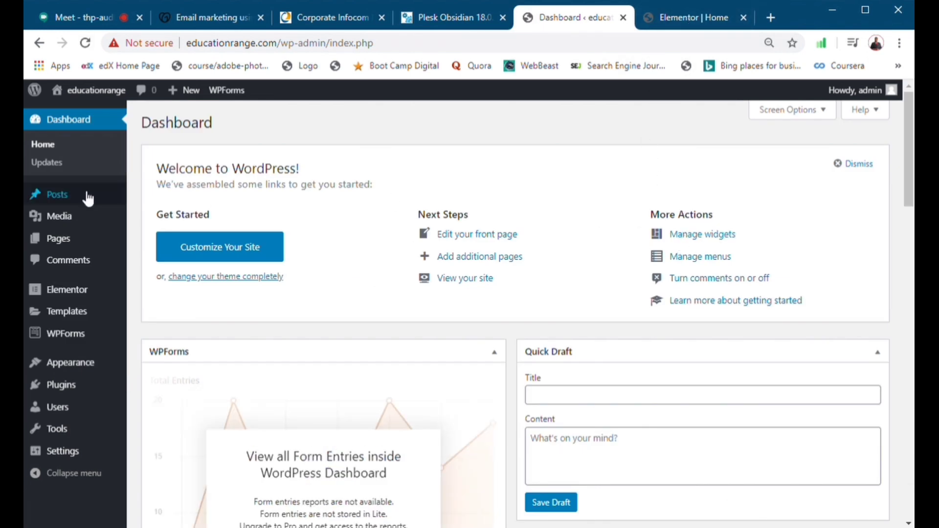
{"action": "left_click", "coordinate": [88, 247]}
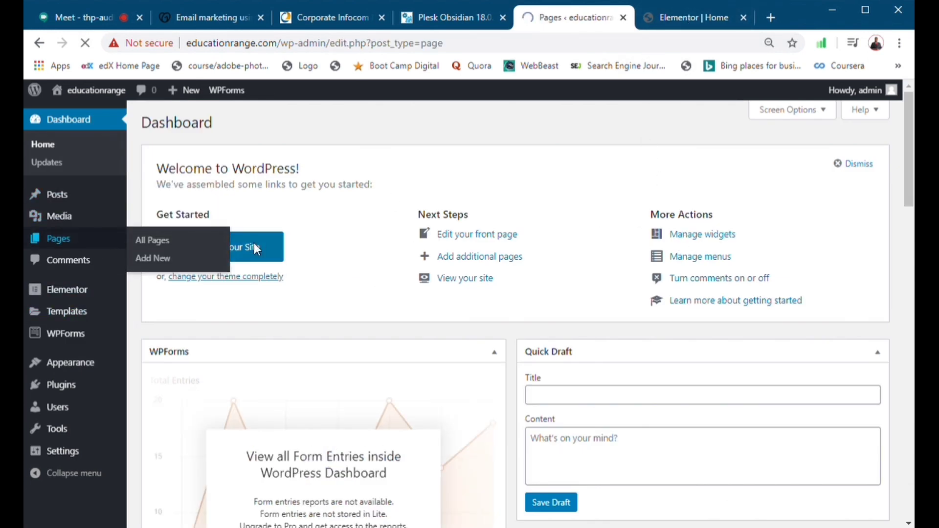
{"action": "mouse_move", "coordinate": [190, 314]}
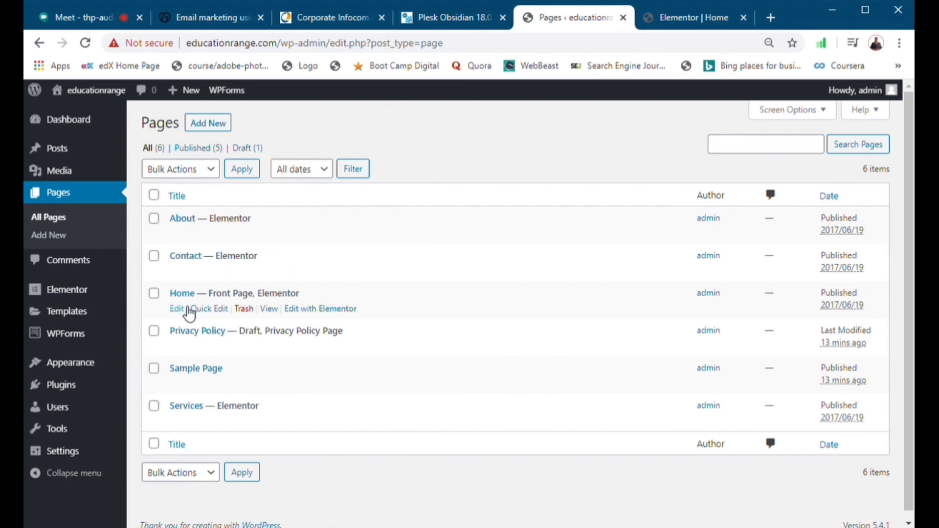
{"action": "middle_click", "coordinate": [330, 317]}
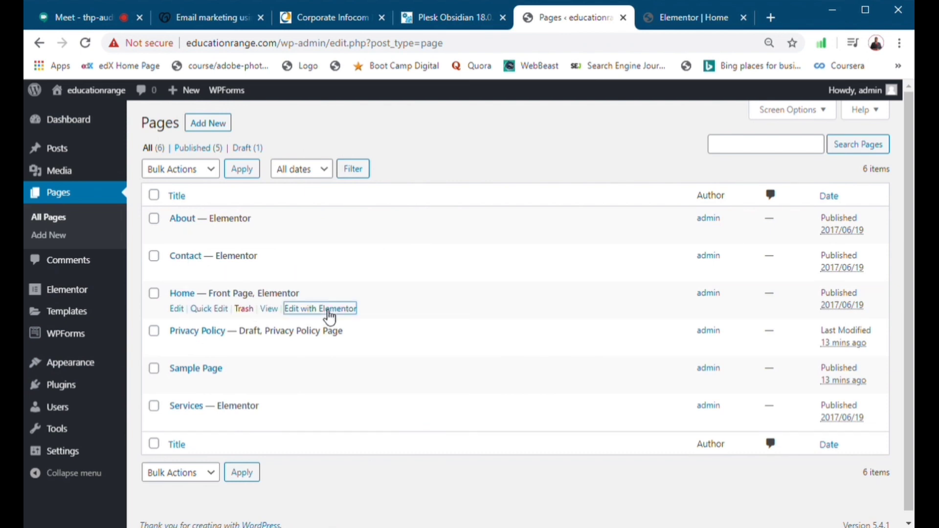
Open the Home page in the block editor, go through the welcome guide, and launch Elementor from there
{"action": "left_click", "coordinate": [182, 309]}
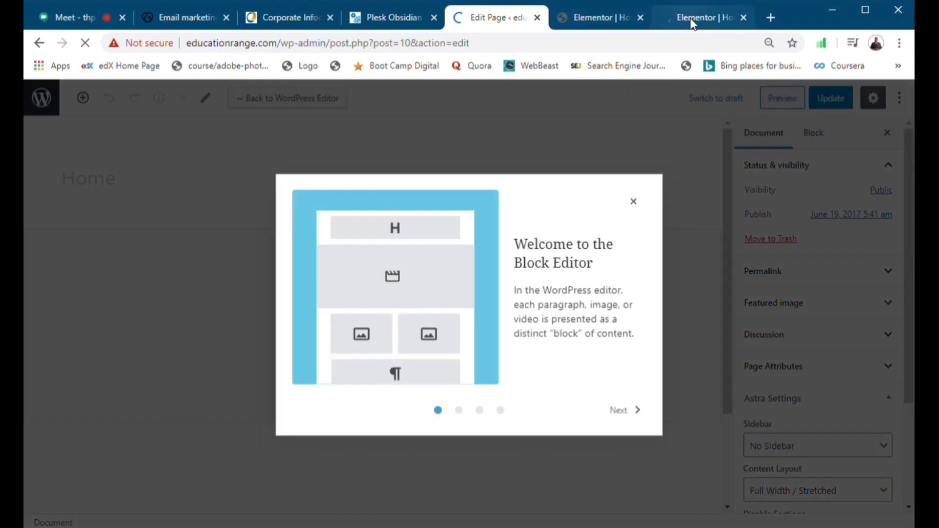
{"action": "left_click", "coordinate": [629, 411]}
{"action": "left_click", "coordinate": [629, 411]}
{"action": "left_click", "coordinate": [629, 410]}
{"action": "left_click", "coordinate": [630, 411]}
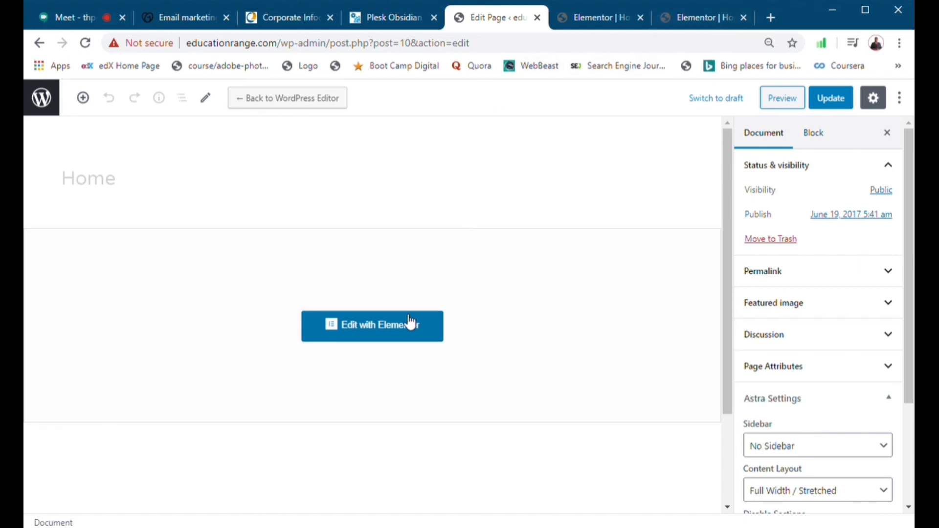
{"action": "left_click", "coordinate": [385, 334]}
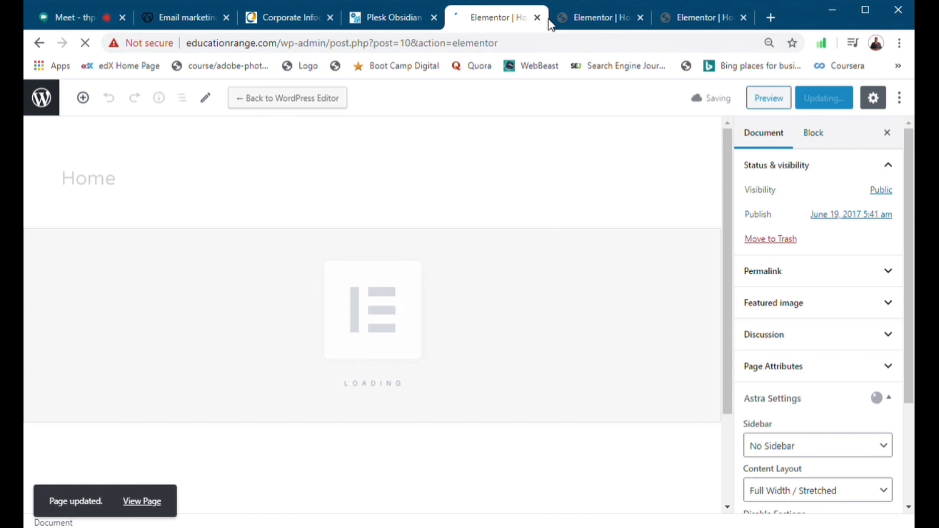
Compare the open Elementor tabs and look through the Home page's sections from the hero to the footer
{"action": "key", "text": "ctrl+Tab"}
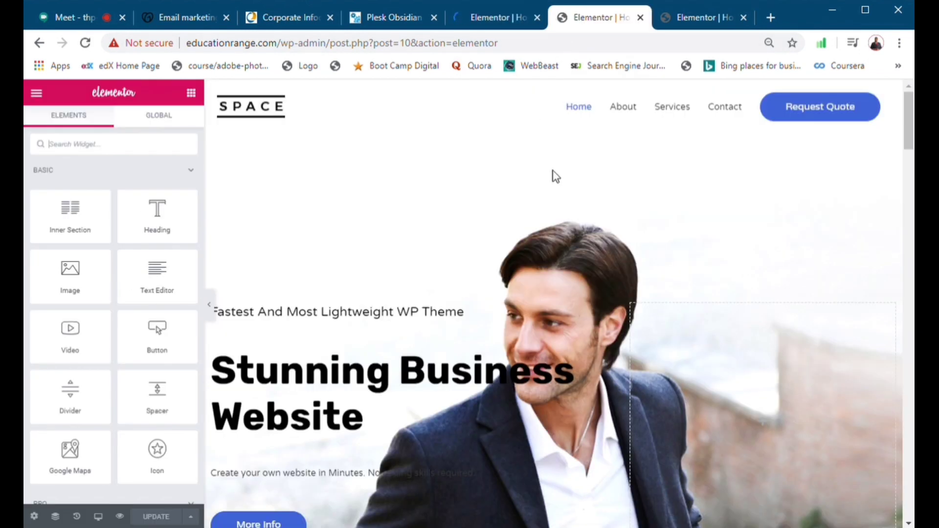
{"action": "left_click", "coordinate": [474, 17]}
{"action": "left_click", "coordinate": [594, 18]}
{"action": "left_click", "coordinate": [519, 19]}
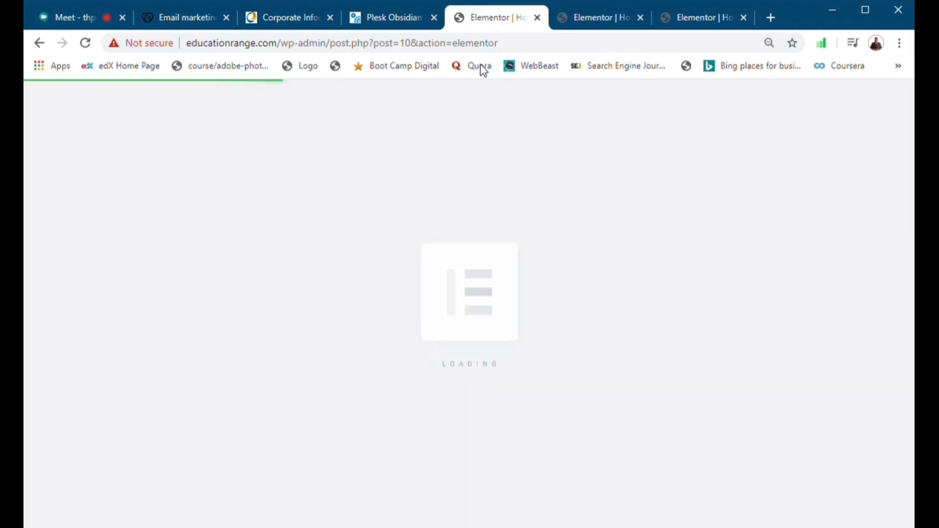
{"action": "scroll", "coordinate": [460, 196], "scroll_direction": "down", "scroll_amount": 9}
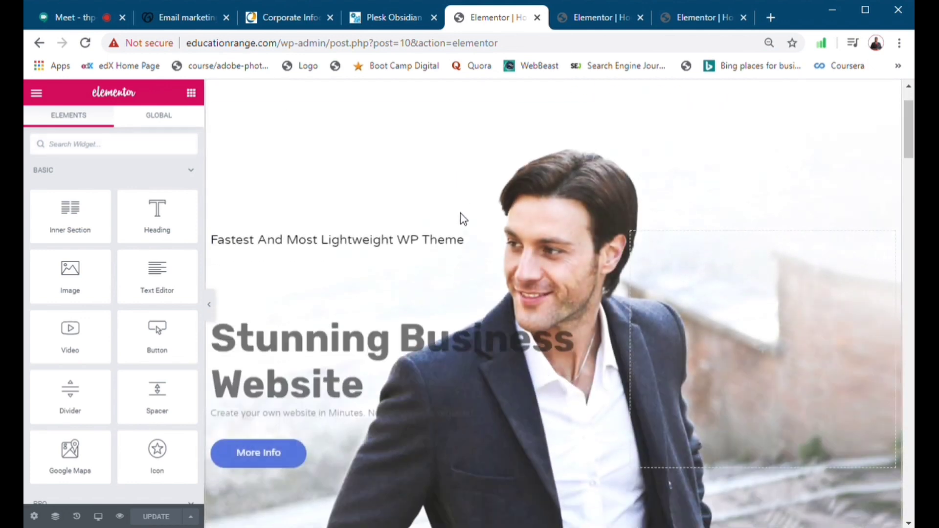
{"action": "scroll", "coordinate": [468, 213], "scroll_direction": "down", "scroll_amount": 15}
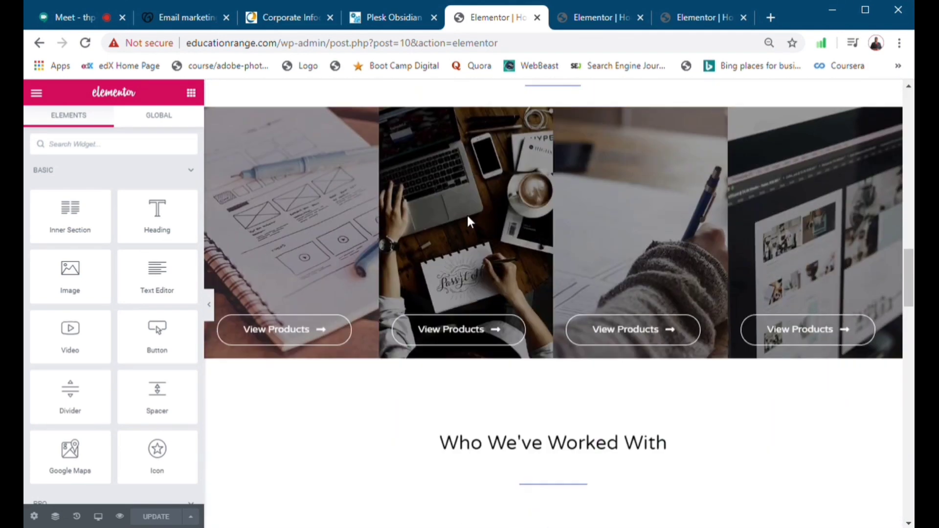
{"action": "scroll", "coordinate": [457, 208], "scroll_direction": "down", "scroll_amount": 15}
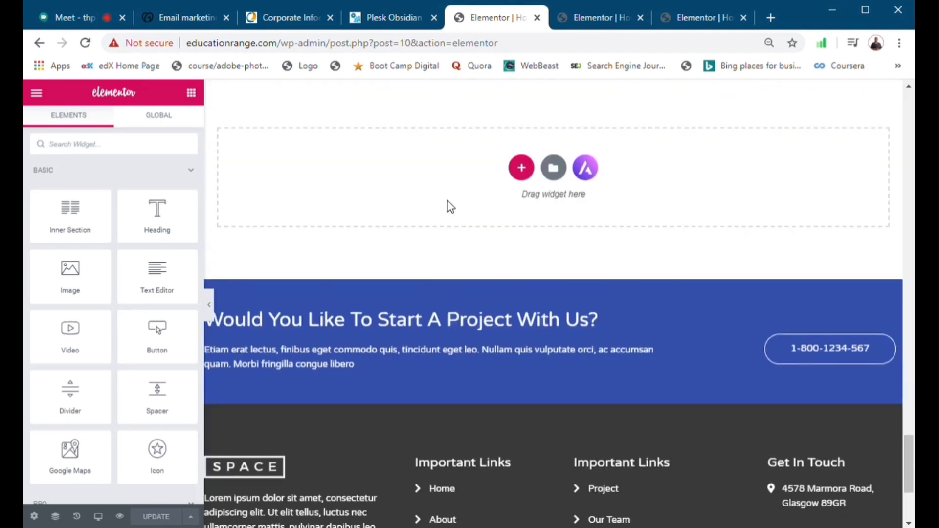
{"action": "scroll", "coordinate": [440, 188], "scroll_direction": "up", "scroll_amount": 8}
{"action": "scroll", "coordinate": [440, 186], "scroll_direction": "up", "scroll_amount": 20}
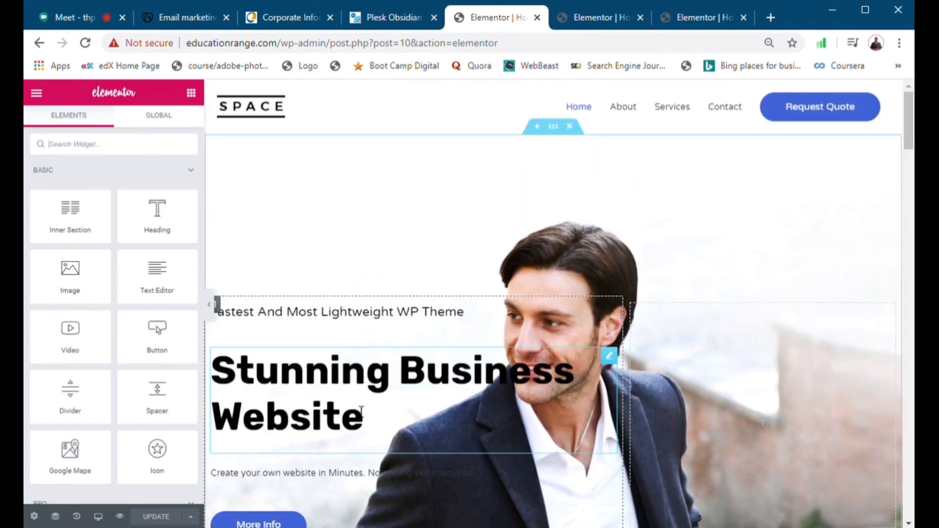
Replace the word "Website" in the hero heading with "fd" so it reads "Stunning Business fd"
{"action": "left_click", "coordinate": [368, 427]}
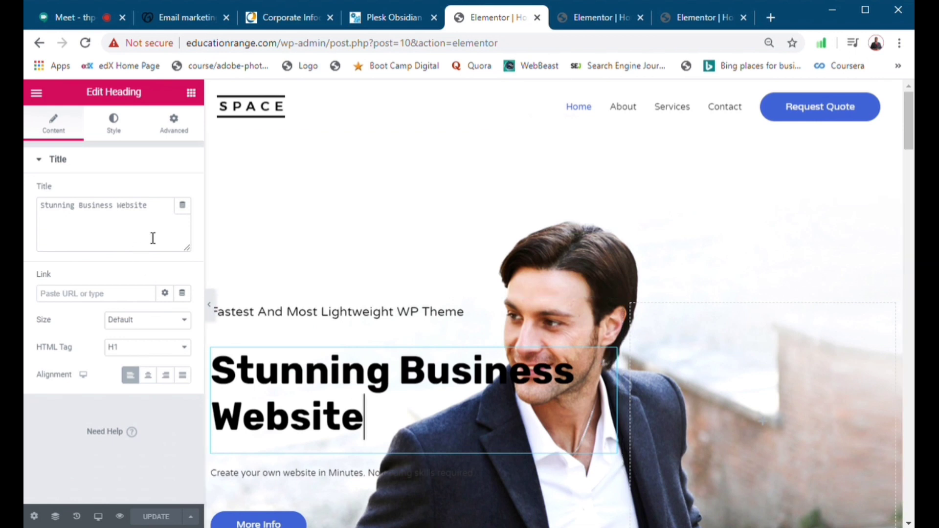
{"action": "key", "text": "BackSpace"}
{"action": "key", "text": "BackSpace"}
{"action": "key", "text": "BackSpace"}
{"action": "key", "text": "BackSpace"}
{"action": "key", "text": "BackSpace"}
{"action": "key", "text": "BackSpace"}
{"action": "key", "text": "BackSpace"}
{"action": "type", "text": "fdh"}
{"action": "key", "text": "BackSpace"}
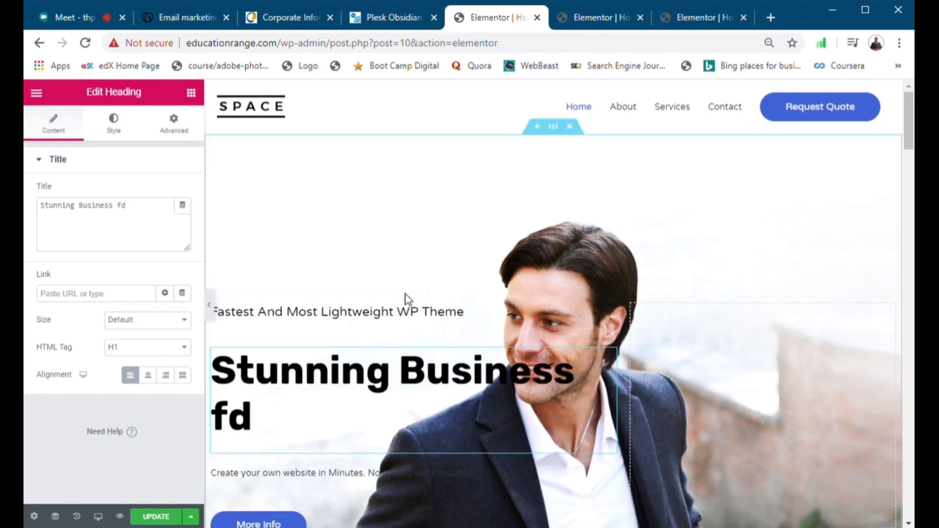
Change the hero heading to "Welcome to Educationrange" and update the page
{"action": "key", "text": "ctrl+a"}
{"action": "type", "text": "EDUCATIOrnag"}
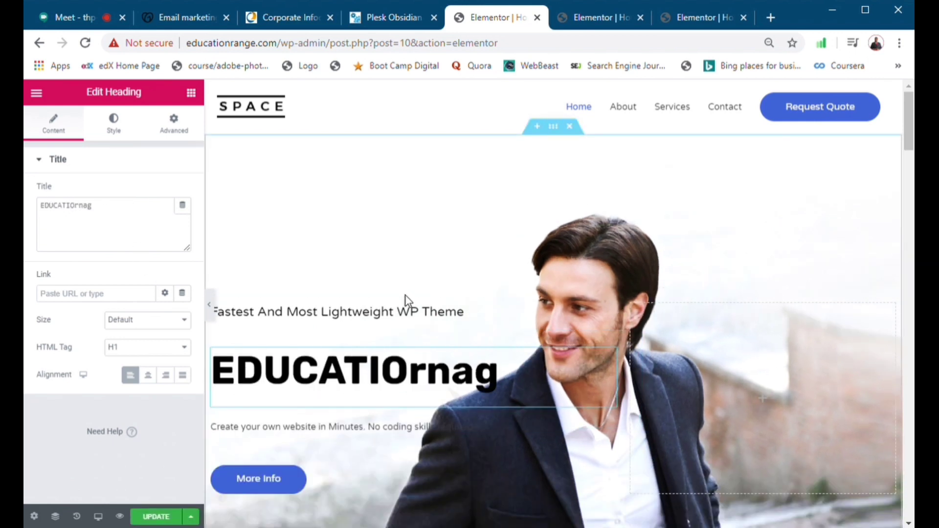
{"action": "key", "text": "ctrl+a"}
{"action": "type", "text": "Welcome to Educationrab"}
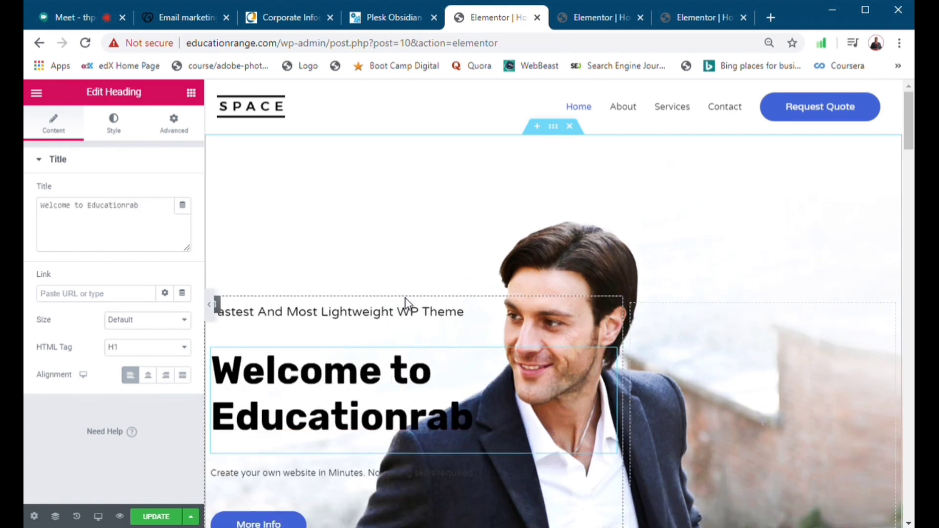
{"action": "key", "text": "BackSpace"}
{"action": "type", "text": "nge"}
Look through the Home page's sections down to the footer and view the settings of the client logo carousel
{"action": "scroll", "coordinate": [532, 203], "scroll_direction": "down", "scroll_amount": 15}
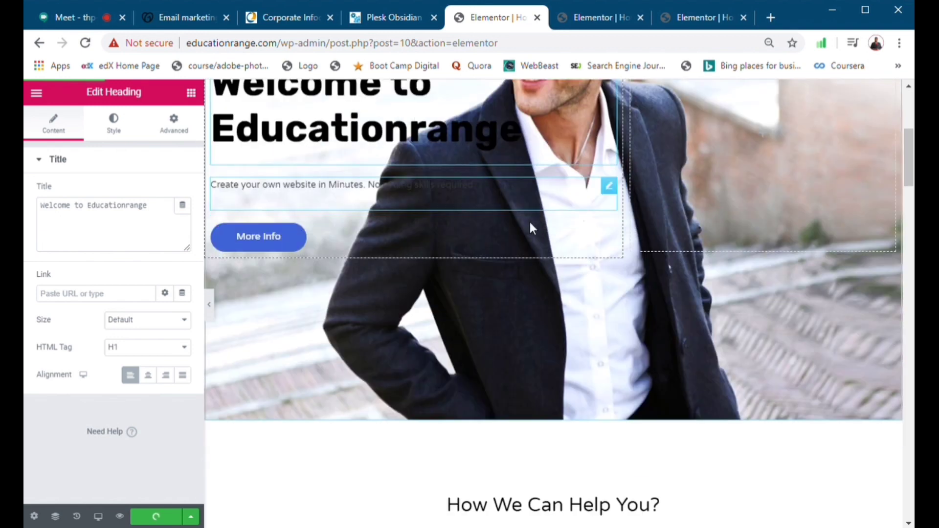
{"action": "scroll", "coordinate": [512, 249], "scroll_direction": "up", "scroll_amount": 2}
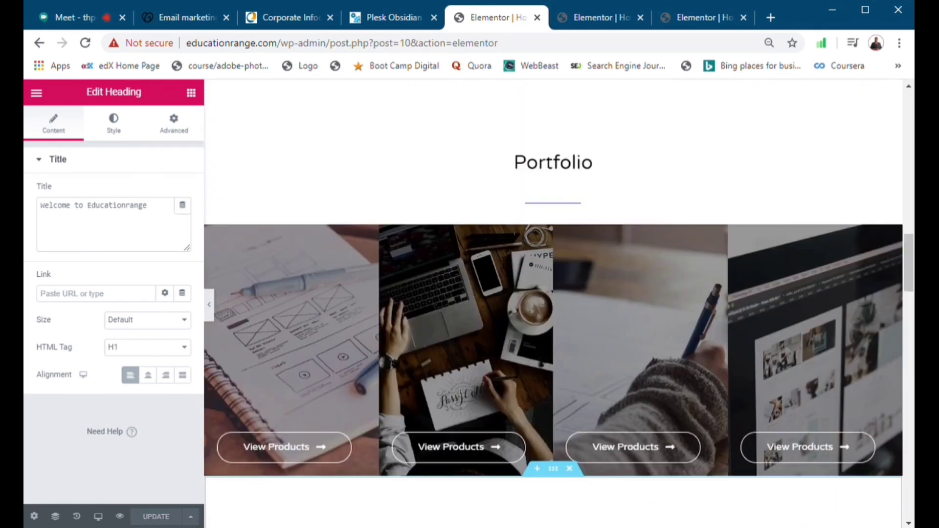
{"action": "scroll", "coordinate": [610, 301], "scroll_direction": "down", "scroll_amount": 5}
{"action": "scroll", "coordinate": [609, 301], "scroll_direction": "up", "scroll_amount": 20}
{"action": "scroll", "coordinate": [539, 224], "scroll_direction": "down", "scroll_amount": 20}
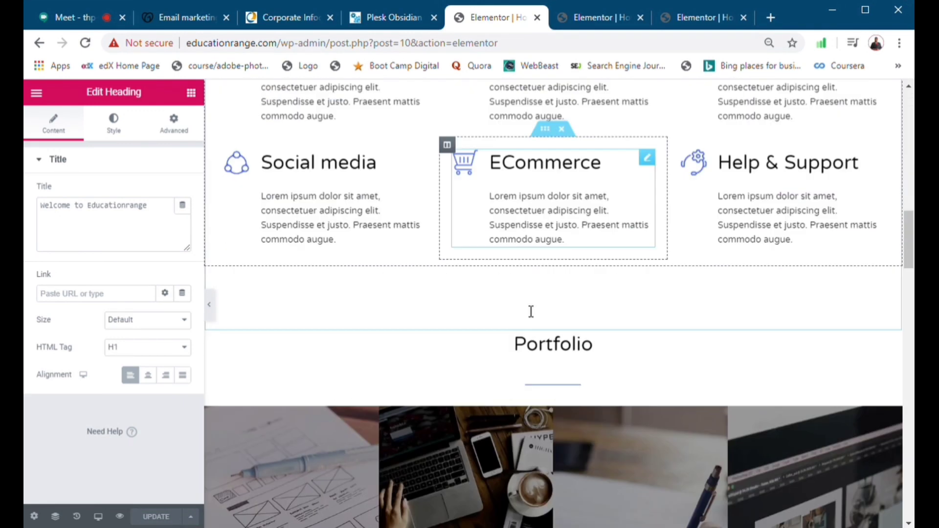
{"action": "scroll", "coordinate": [551, 179], "scroll_direction": "down", "scroll_amount": 5}
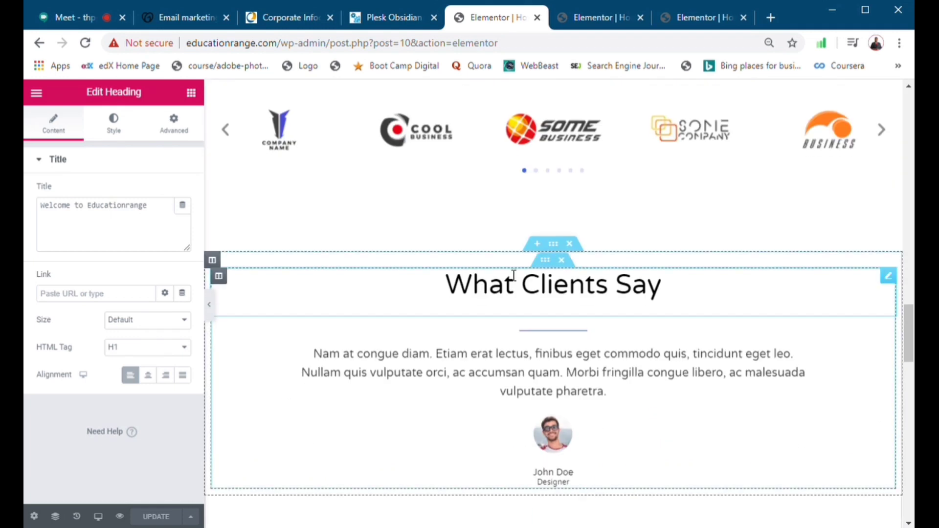
{"action": "scroll", "coordinate": [553, 139], "scroll_direction": "up", "scroll_amount": 2}
{"action": "left_click", "coordinate": [623, 191]}
{"action": "scroll", "coordinate": [623, 191], "scroll_direction": "up", "scroll_amount": 1}
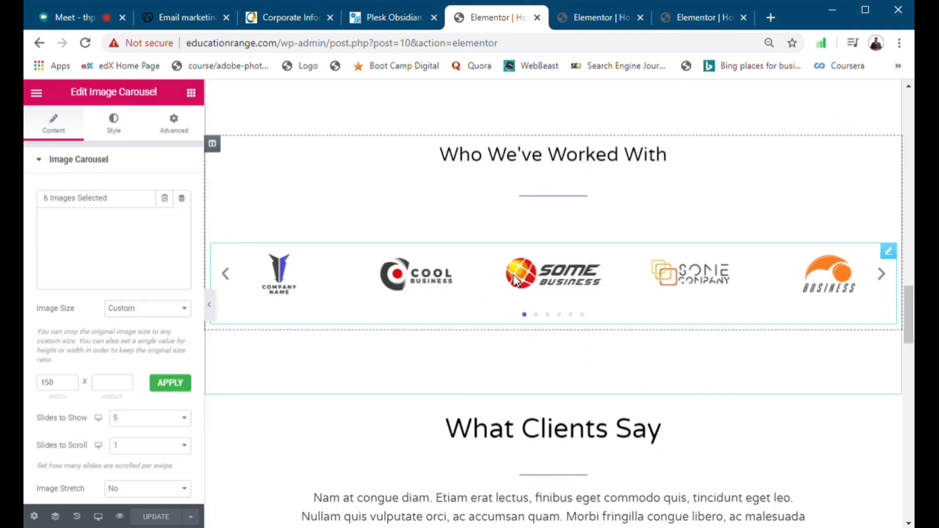
{"action": "scroll", "coordinate": [446, 242], "scroll_direction": "down", "scroll_amount": 20}
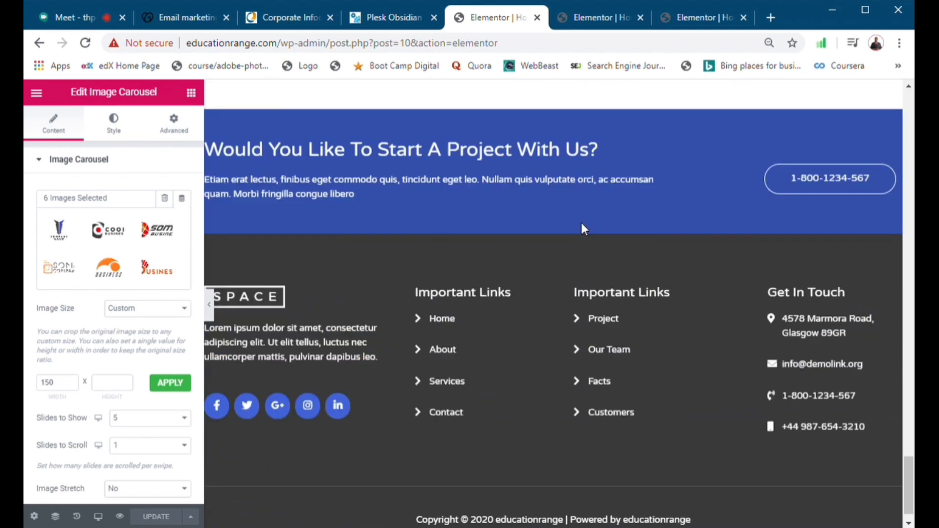
{"action": "scroll", "coordinate": [465, 252], "scroll_direction": "up", "scroll_amount": 10}
{"action": "scroll", "coordinate": [485, 254], "scroll_direction": "up", "scroll_amount": 15}
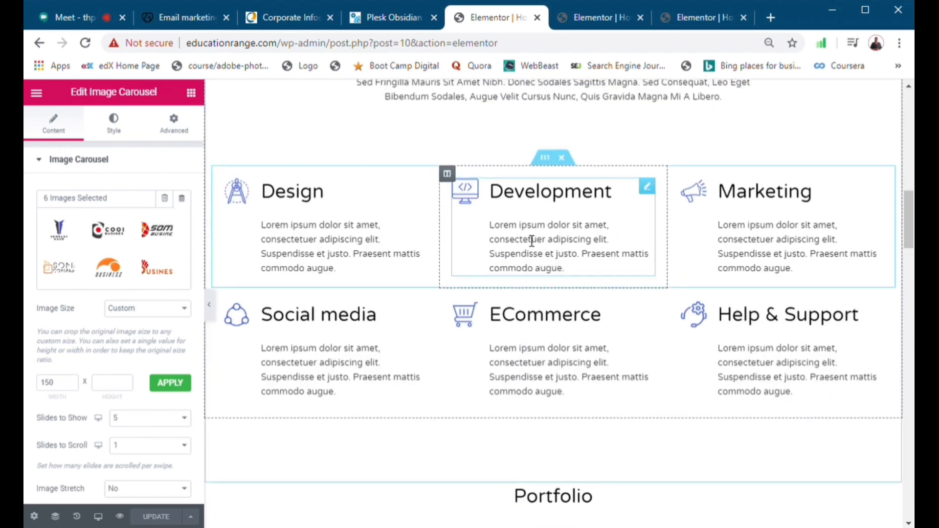
{"action": "scroll", "coordinate": [578, 199], "scroll_direction": "down", "scroll_amount": 10}
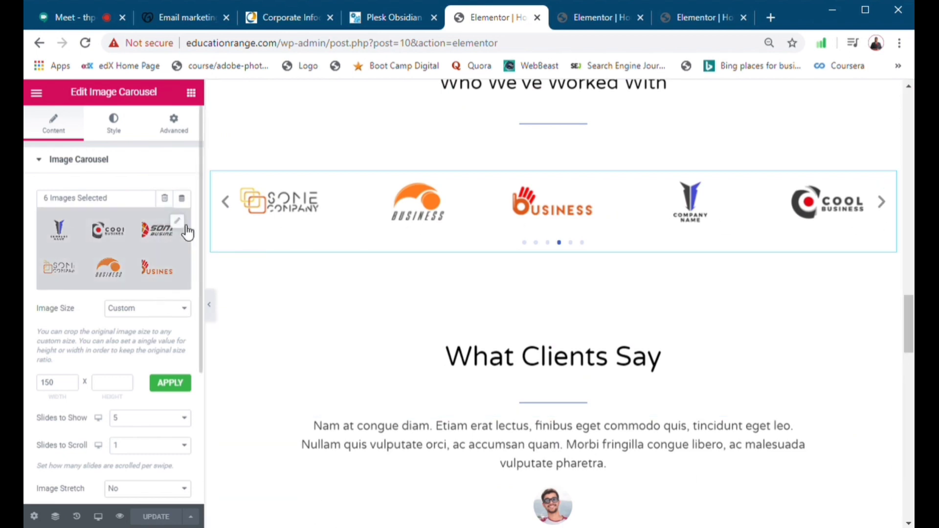
{"action": "scroll", "coordinate": [439, 316], "scroll_direction": "down", "scroll_amount": 4}
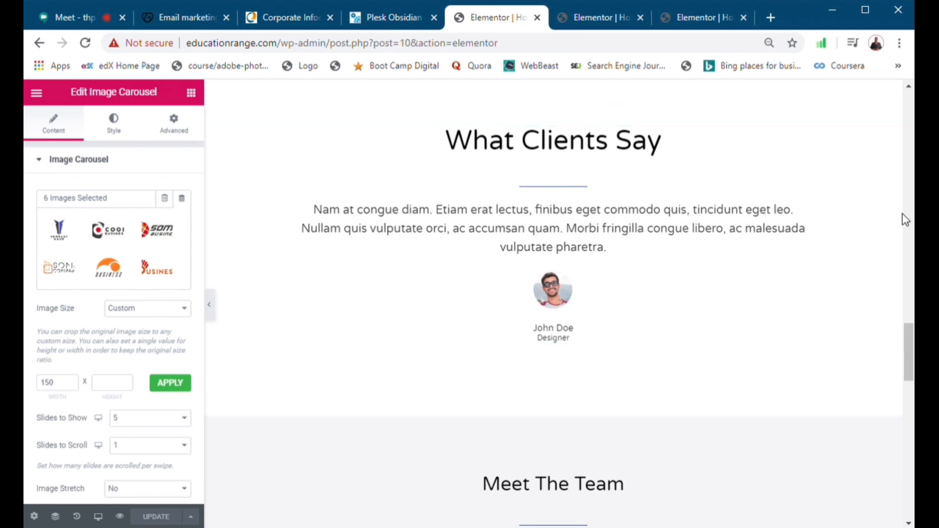
{"action": "scroll", "coordinate": [611, 250], "scroll_direction": "down", "scroll_amount": 3}
{"action": "scroll", "coordinate": [612, 245], "scroll_direction": "up", "scroll_amount": 4}
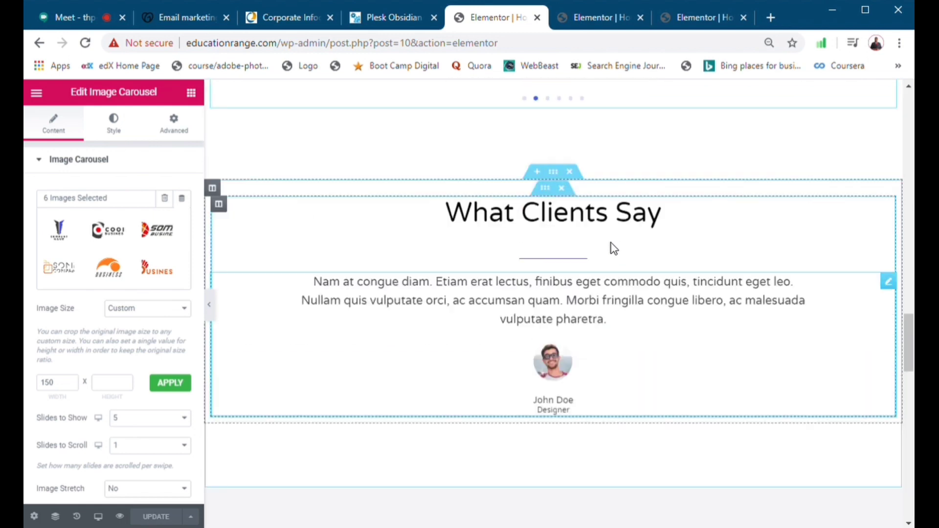
{"action": "scroll", "coordinate": [651, 319], "scroll_direction": "down", "scroll_amount": 1}
{"action": "scroll", "coordinate": [655, 319], "scroll_direction": "up", "scroll_amount": 1}
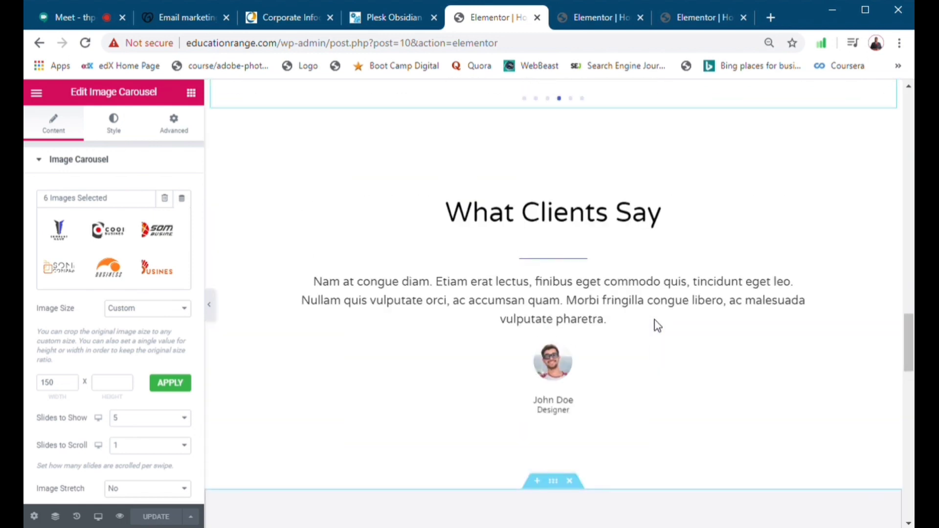
Duplicate the testimonial in the What Clients Say section
{"action": "scroll", "coordinate": [646, 322], "scroll_direction": "down", "scroll_amount": 2}
{"action": "left_click", "coordinate": [618, 273]}
{"action": "scroll", "coordinate": [96, 324], "scroll_direction": "down", "scroll_amount": 3}
{"action": "scroll", "coordinate": [97, 325], "scroll_direction": "up", "scroll_amount": 3}
{"action": "right_click", "coordinate": [218, 136]}
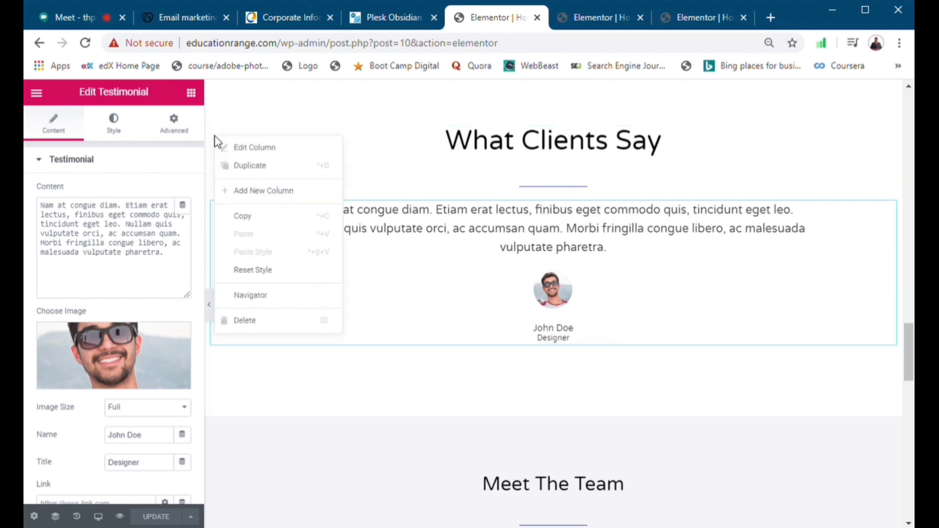
{"action": "left_click", "coordinate": [315, 467]}
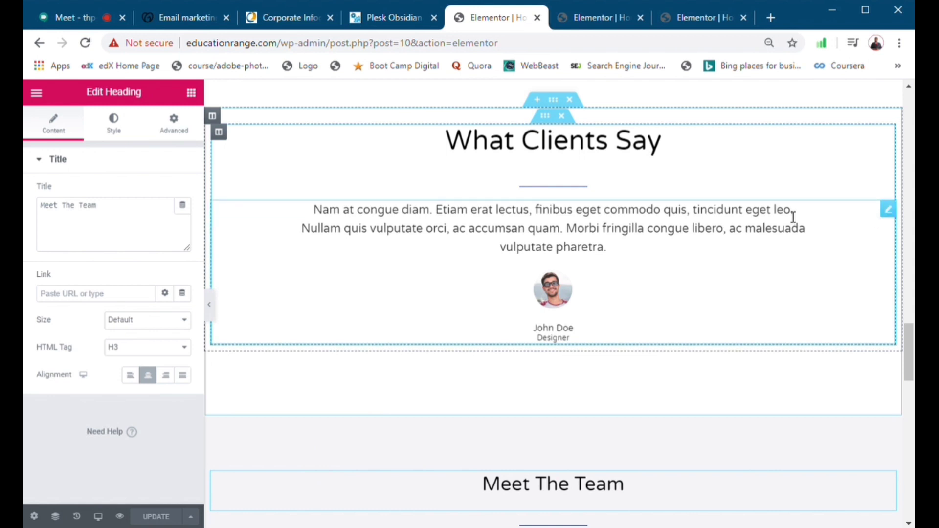
{"action": "right_click", "coordinate": [891, 215]}
{"action": "left_click", "coordinate": [811, 240]}
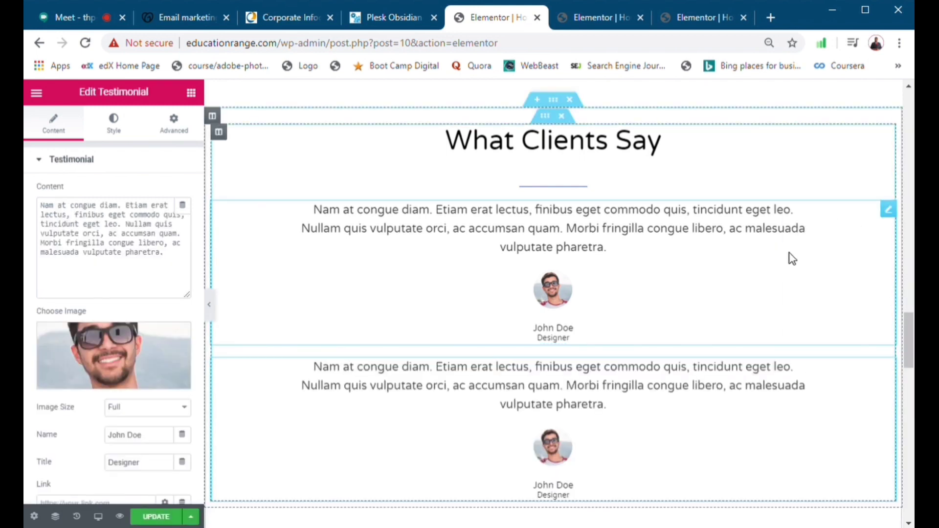
{"action": "right_click", "coordinate": [893, 211]}
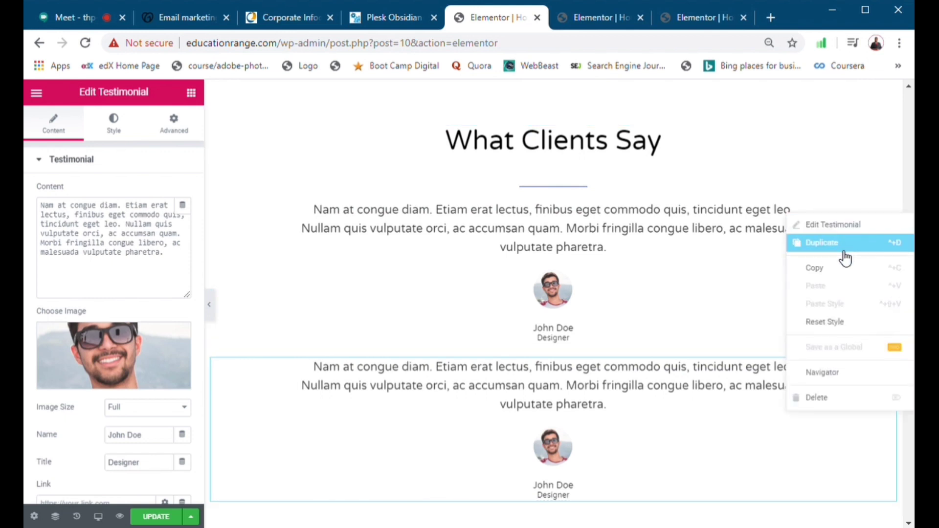
{"action": "left_click", "coordinate": [509, 306]}
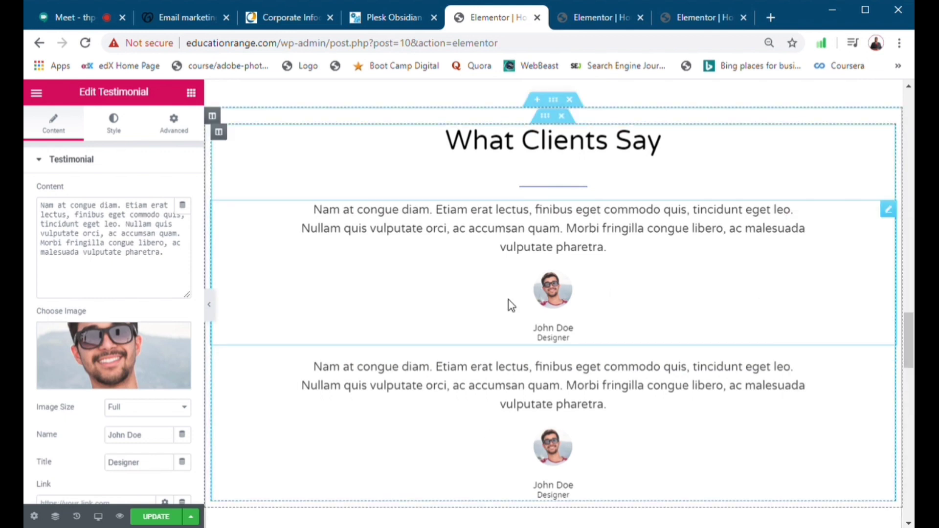
Duplicate the What Clients Say column that holds the testimonials, and remove the extra column
{"action": "scroll", "coordinate": [489, 283], "scroll_direction": "down", "scroll_amount": 5}
{"action": "scroll", "coordinate": [391, 255], "scroll_direction": "up", "scroll_amount": 8}
{"action": "right_click", "coordinate": [226, 278]}
{"action": "left_click", "coordinate": [269, 306]}
{"action": "scroll", "coordinate": [509, 329], "scroll_direction": "down", "scroll_amount": 5}
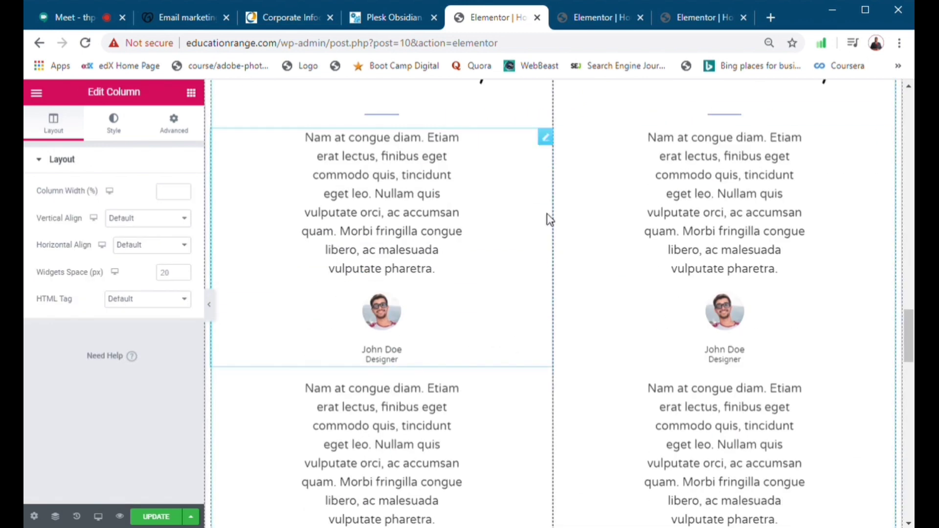
{"action": "scroll", "coordinate": [548, 218], "scroll_direction": "up", "scroll_amount": 3}
{"action": "left_click", "coordinate": [562, 188]}
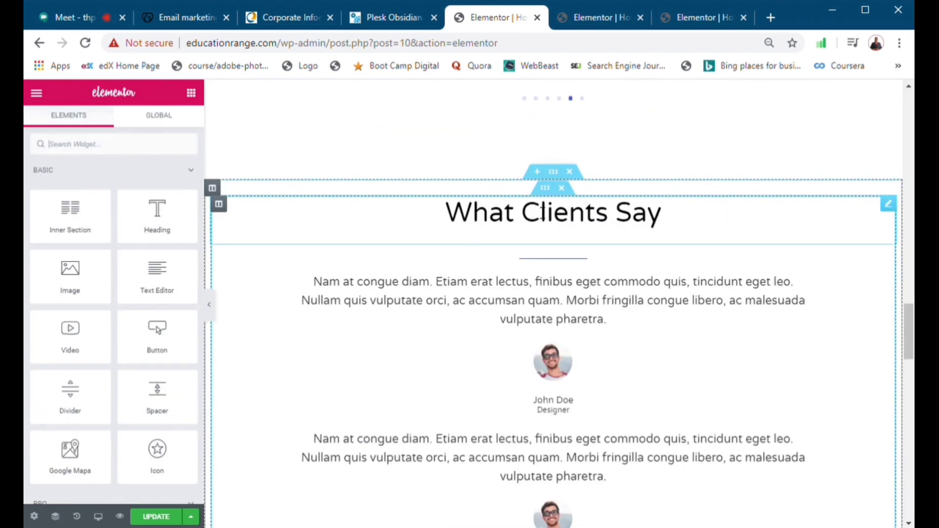
Delete the duplicated second testimonial from the What Clients Say section
{"action": "scroll", "coordinate": [577, 329], "scroll_direction": "down", "scroll_amount": 4}
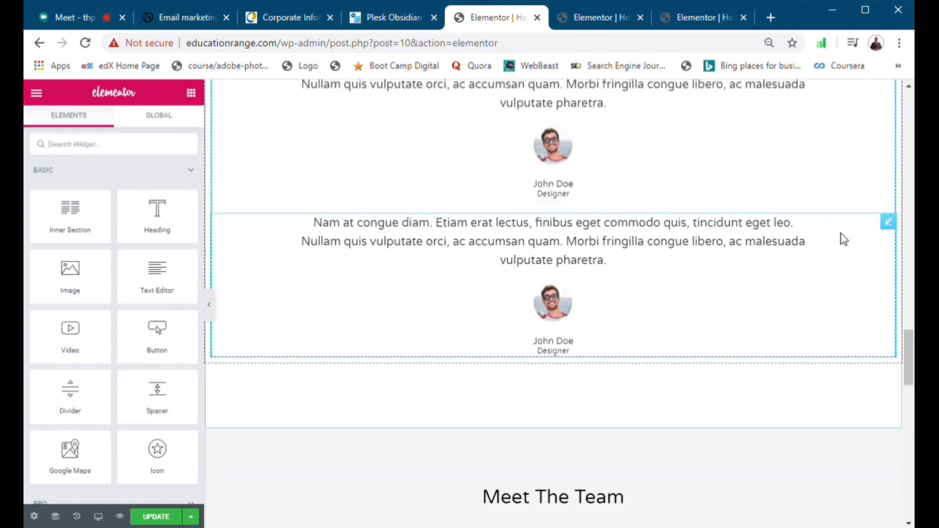
{"action": "right_click", "coordinate": [889, 236]}
{"action": "scroll", "coordinate": [562, 184], "scroll_direction": "down", "scroll_amount": 3}
{"action": "scroll", "coordinate": [562, 184], "scroll_direction": "up", "scroll_amount": 7}
{"action": "scroll", "coordinate": [507, 258], "scroll_direction": "down", "scroll_amount": 8}
Look over the remaining Home page sections and open the settings of the Who We've Worked With logo carousel
{"action": "scroll", "coordinate": [506, 256], "scroll_direction": "down", "scroll_amount": 8}
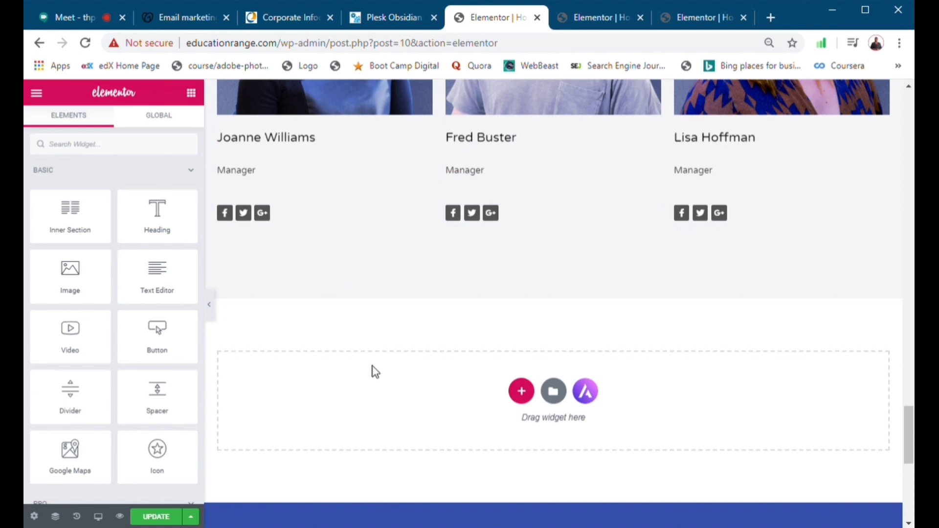
{"action": "scroll", "coordinate": [373, 373], "scroll_direction": "down", "scroll_amount": 8}
{"action": "scroll", "coordinate": [528, 263], "scroll_direction": "up", "scroll_amount": 20}
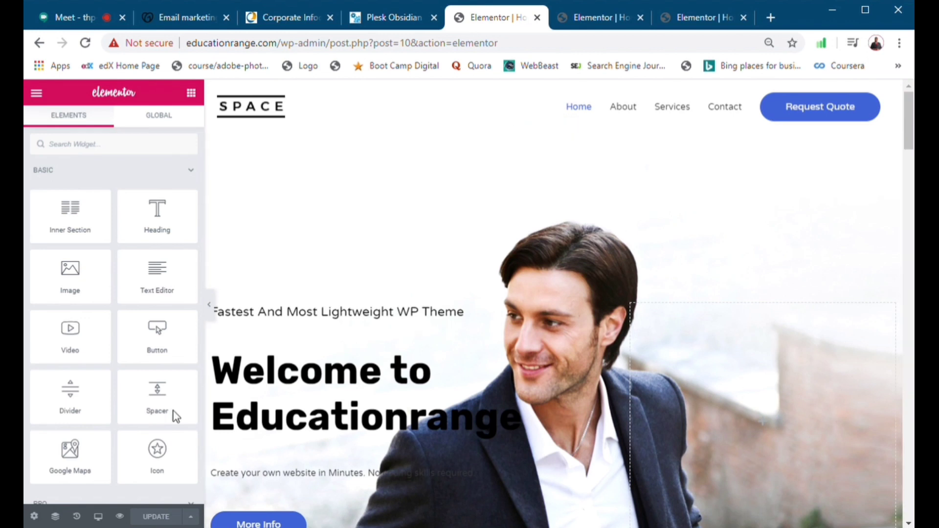
{"action": "scroll", "coordinate": [578, 201], "scroll_direction": "down", "scroll_amount": 15}
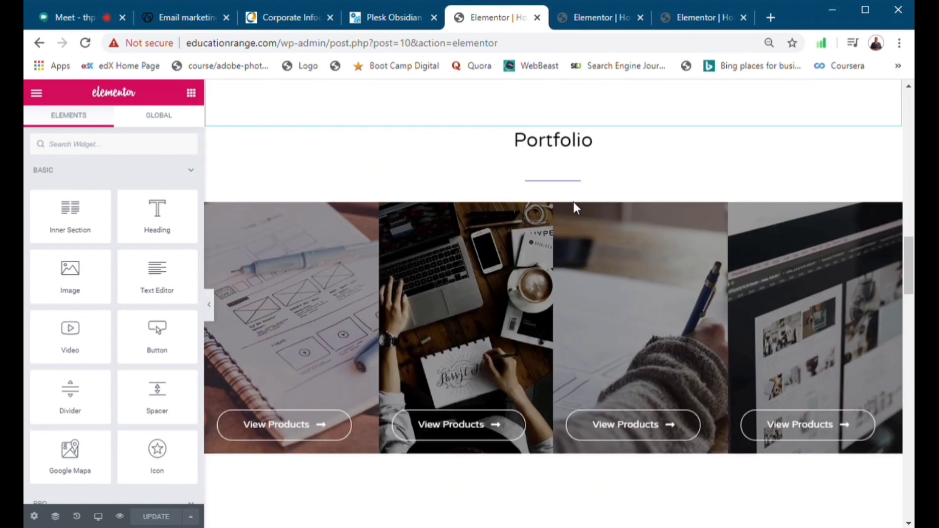
{"action": "scroll", "coordinate": [526, 189], "scroll_direction": "up", "scroll_amount": 3}
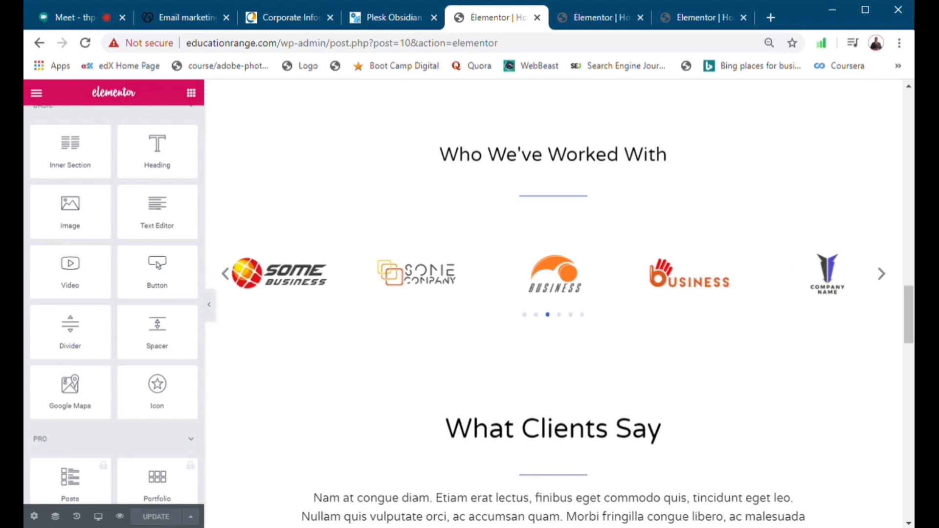
{"action": "left_click", "coordinate": [430, 274]}
Upload 41Ac9FJ5qTL._SY346_.jpg as the background image of the first Portfolio column and update the page
{"action": "scroll", "coordinate": [430, 261], "scroll_direction": "up", "scroll_amount": 7}
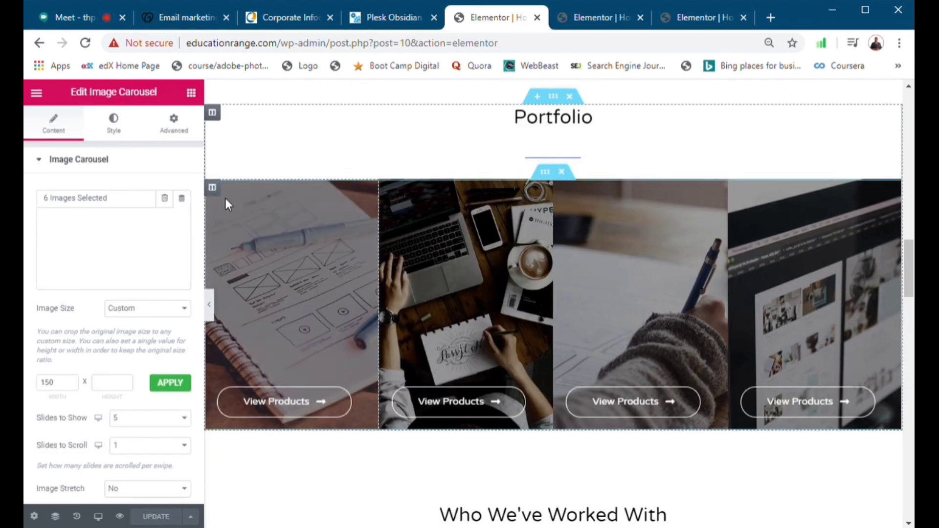
{"action": "left_click", "coordinate": [212, 187]}
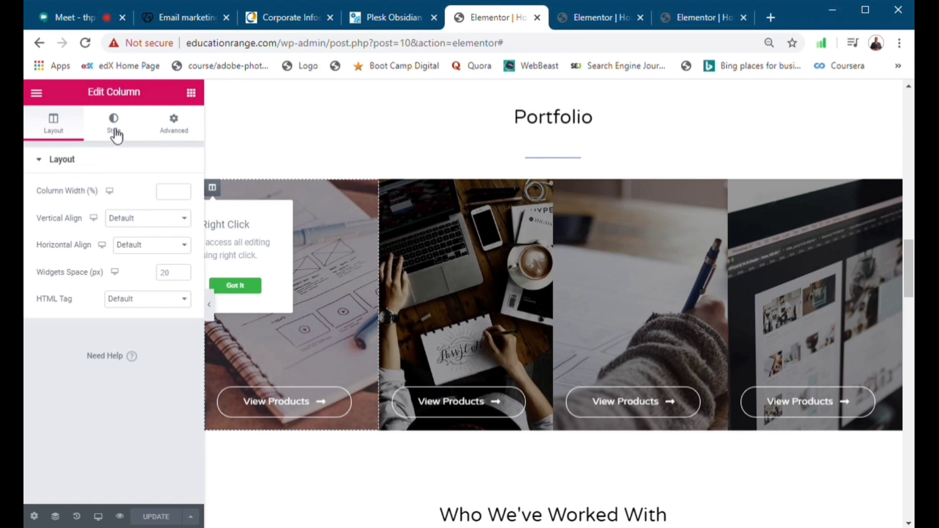
{"action": "left_click", "coordinate": [115, 133]}
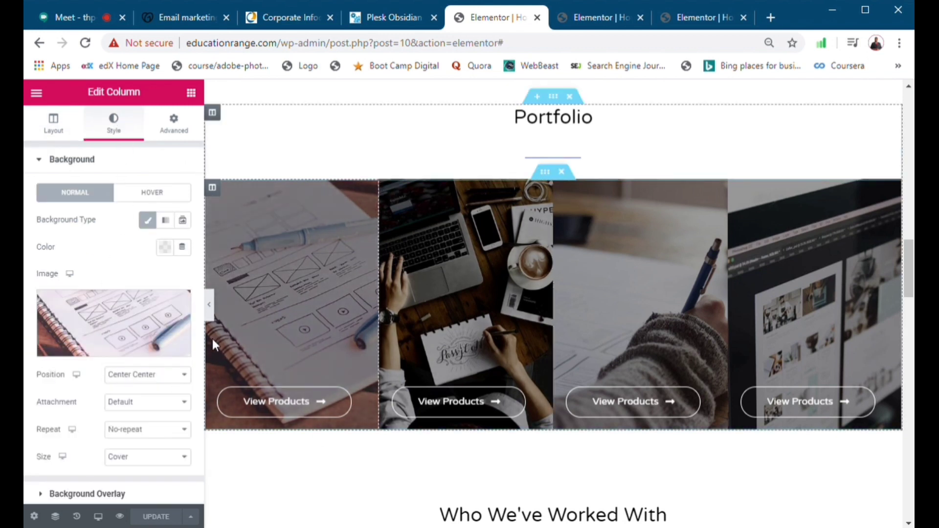
{"action": "mouse_move", "coordinate": [121, 348]}
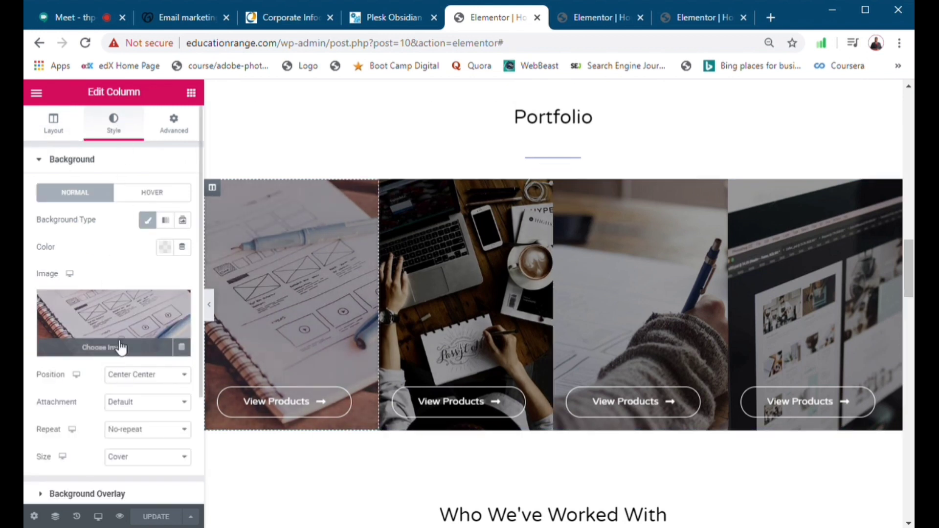
{"action": "left_click", "coordinate": [80, 349]}
{"action": "left_click", "coordinate": [467, 319]}
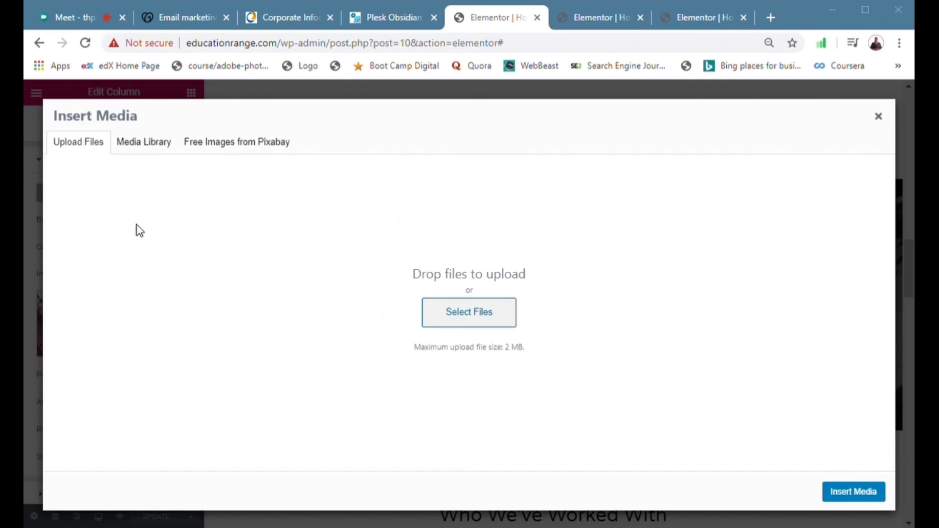
{"action": "key", "text": "Return"}
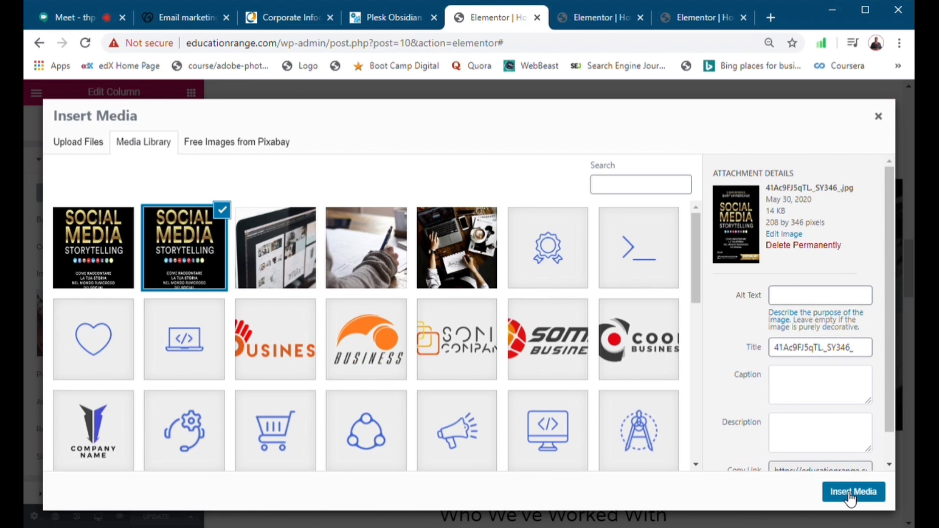
{"action": "left_click", "coordinate": [845, 493]}
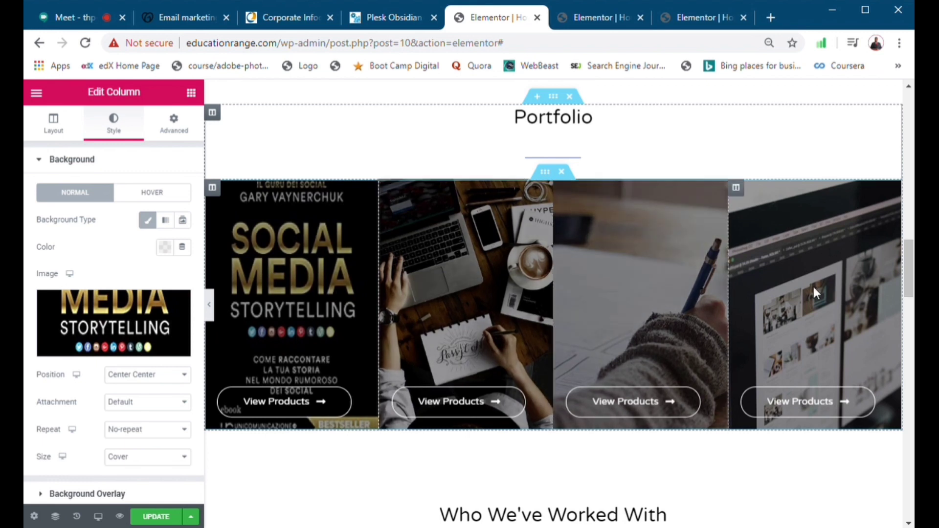
{"action": "left_click", "coordinate": [142, 514]}
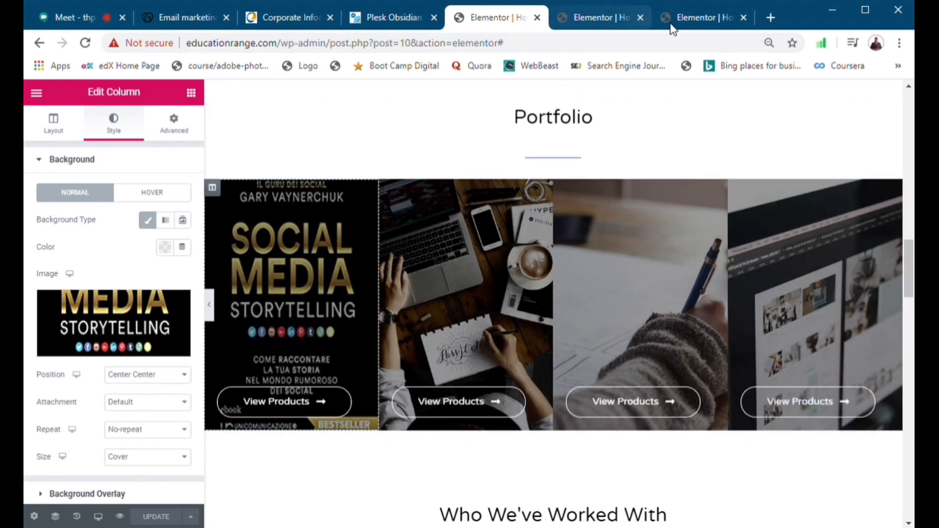
Load the live educationrange.com home page and examine its sections from the hero through the Portfolio to the footer
{"action": "left_click", "coordinate": [672, 23]}
{"action": "left_click", "coordinate": [285, 44]}
{"action": "left_click", "coordinate": [685, 67]}
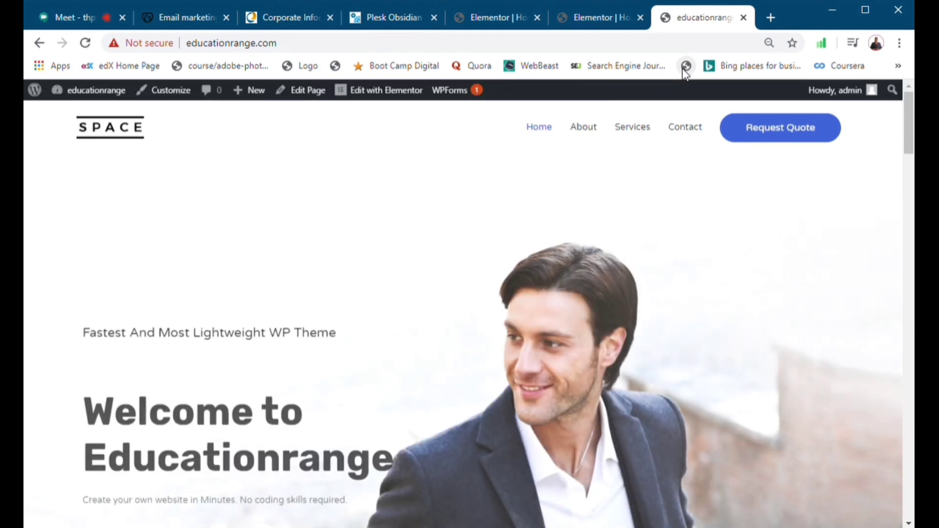
{"action": "scroll", "coordinate": [630, 326], "scroll_direction": "down", "scroll_amount": 6}
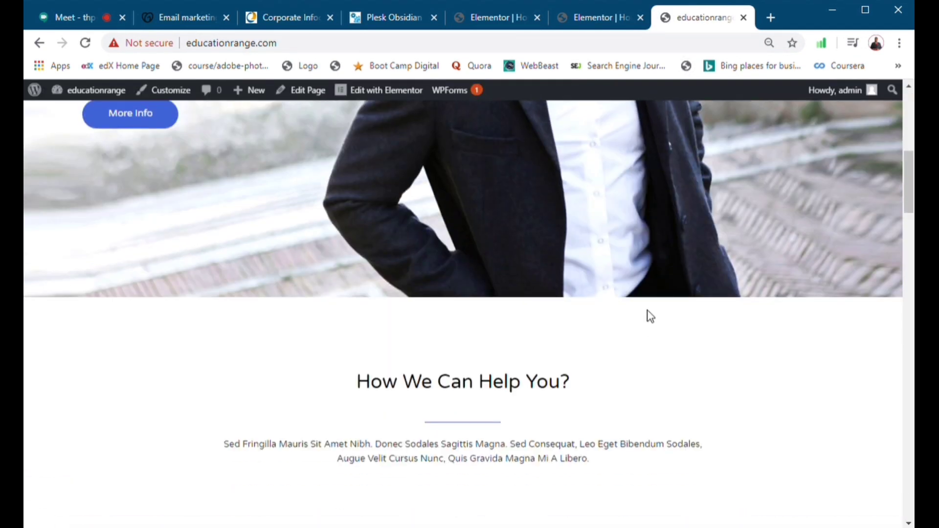
{"action": "scroll", "coordinate": [647, 310], "scroll_direction": "up", "scroll_amount": 6}
{"action": "scroll", "coordinate": [649, 307], "scroll_direction": "down", "scroll_amount": 1}
{"action": "scroll", "coordinate": [650, 309], "scroll_direction": "down", "scroll_amount": 10}
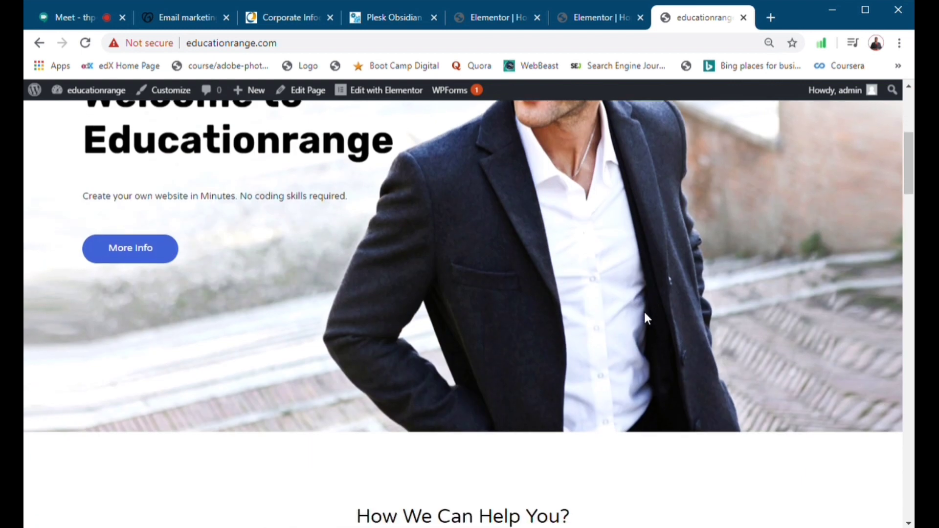
{"action": "scroll", "coordinate": [649, 322], "scroll_direction": "down", "scroll_amount": 10}
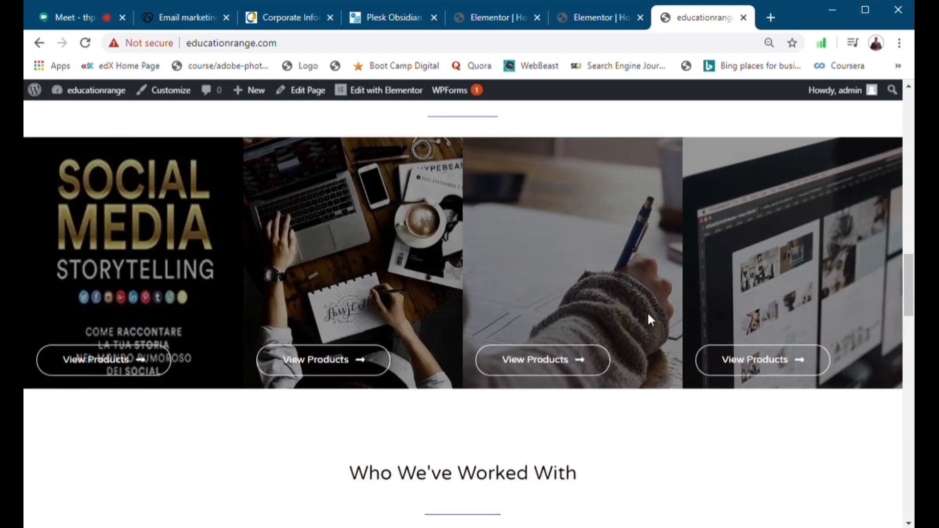
{"action": "scroll", "coordinate": [647, 312], "scroll_direction": "up", "scroll_amount": 2}
{"action": "scroll", "coordinate": [647, 312], "scroll_direction": "down", "scroll_amount": 1}
{"action": "scroll", "coordinate": [645, 309], "scroll_direction": "down", "scroll_amount": 10}
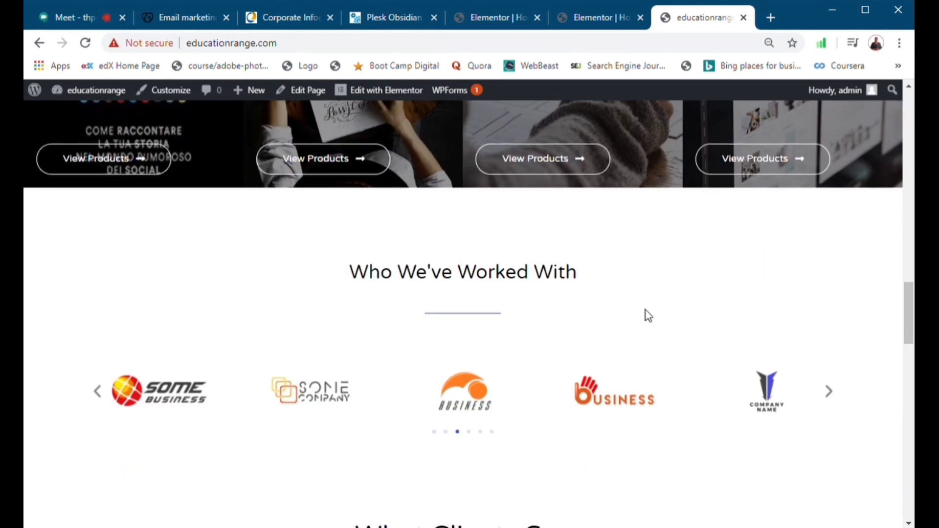
{"action": "scroll", "coordinate": [646, 308], "scroll_direction": "down", "scroll_amount": 10}
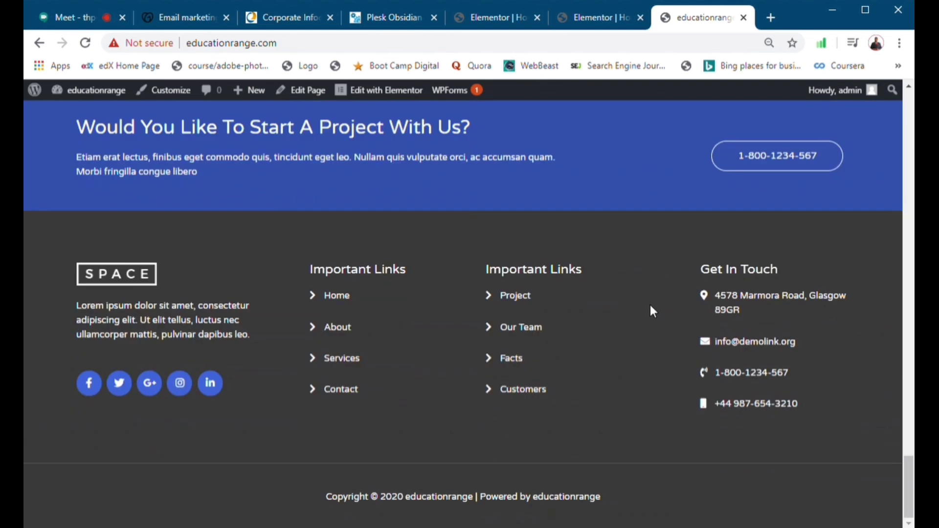
Look through the live home page again, examining the hero, services, Meet The Team and footer sections
{"action": "scroll", "coordinate": [645, 303], "scroll_direction": "up", "scroll_amount": 10}
{"action": "scroll", "coordinate": [645, 304], "scroll_direction": "up", "scroll_amount": 15}
{"action": "scroll", "coordinate": [685, 327], "scroll_direction": "down", "scroll_amount": 6}
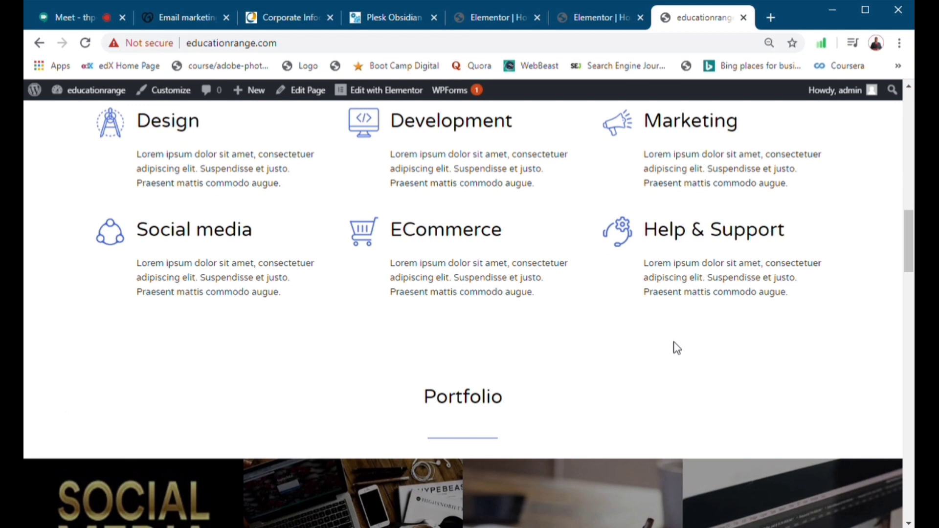
{"action": "scroll", "coordinate": [676, 367], "scroll_direction": "down", "scroll_amount": 10}
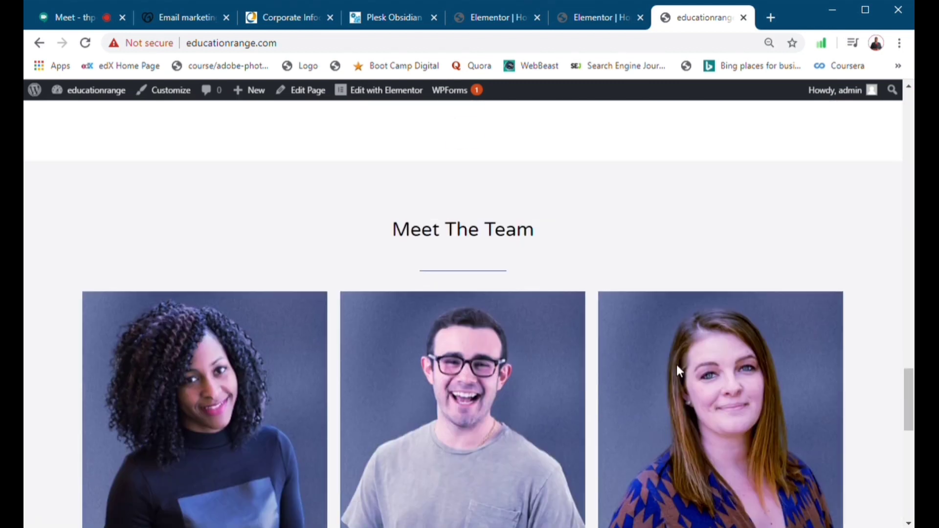
{"action": "scroll", "coordinate": [677, 365], "scroll_direction": "down", "scroll_amount": 3}
{"action": "scroll", "coordinate": [676, 362], "scroll_direction": "up", "scroll_amount": 2}
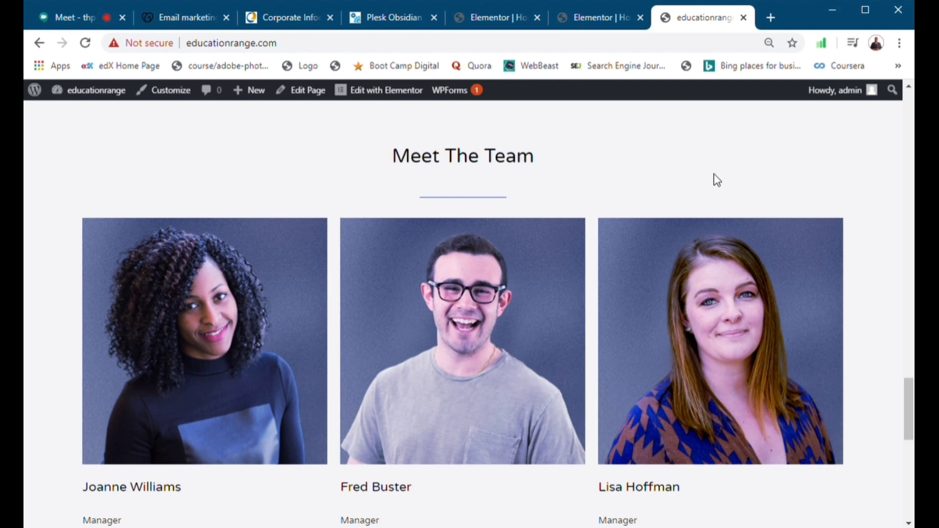
{"action": "scroll", "coordinate": [636, 284], "scroll_direction": "down", "scroll_amount": 8}
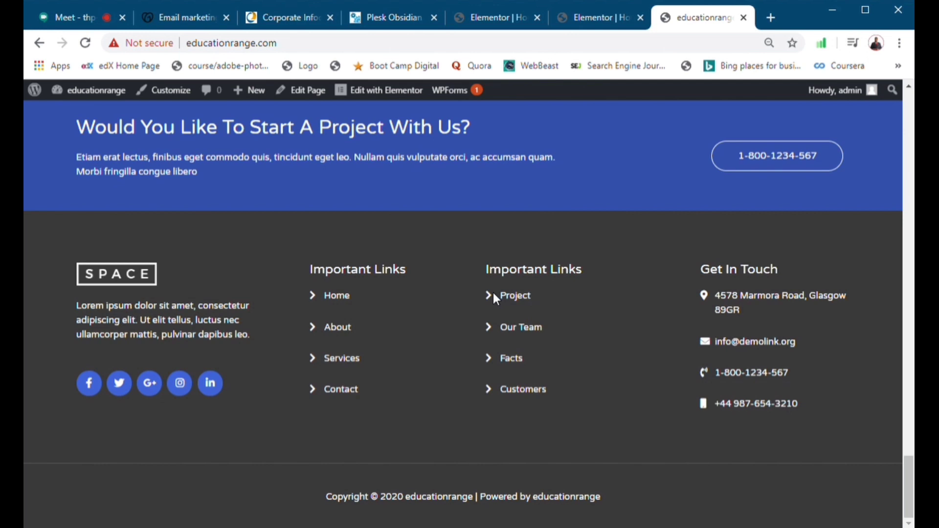
{"action": "scroll", "coordinate": [485, 295], "scroll_direction": "up", "scroll_amount": 15}
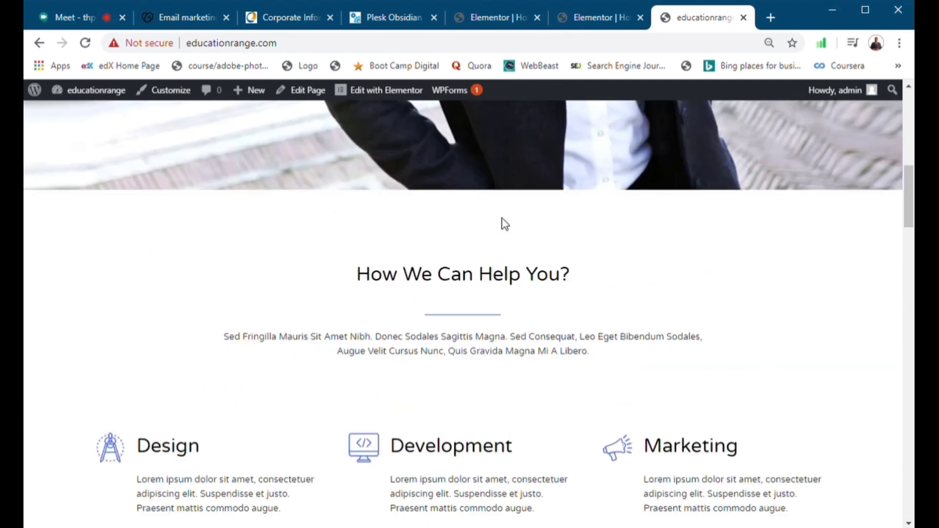
{"action": "scroll", "coordinate": [504, 220], "scroll_direction": "up", "scroll_amount": 8}
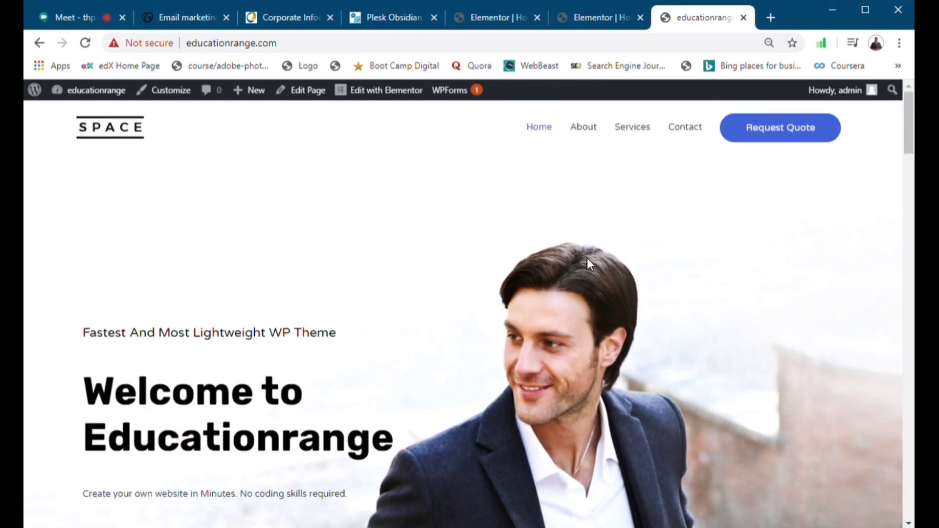
{"action": "scroll", "coordinate": [589, 264], "scroll_direction": "down", "scroll_amount": 2}
{"action": "scroll", "coordinate": [600, 254], "scroll_direction": "down", "scroll_amount": 18}
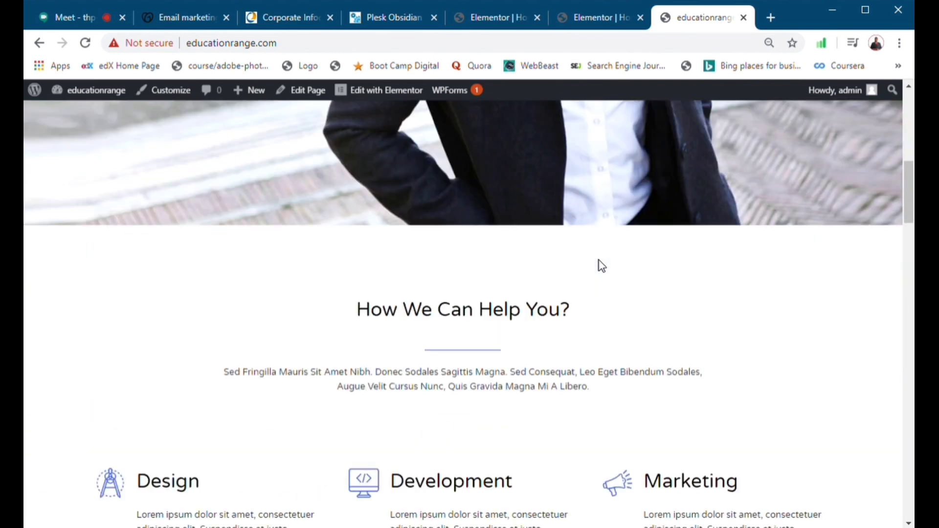
{"action": "scroll", "coordinate": [608, 283], "scroll_direction": "down", "scroll_amount": 10}
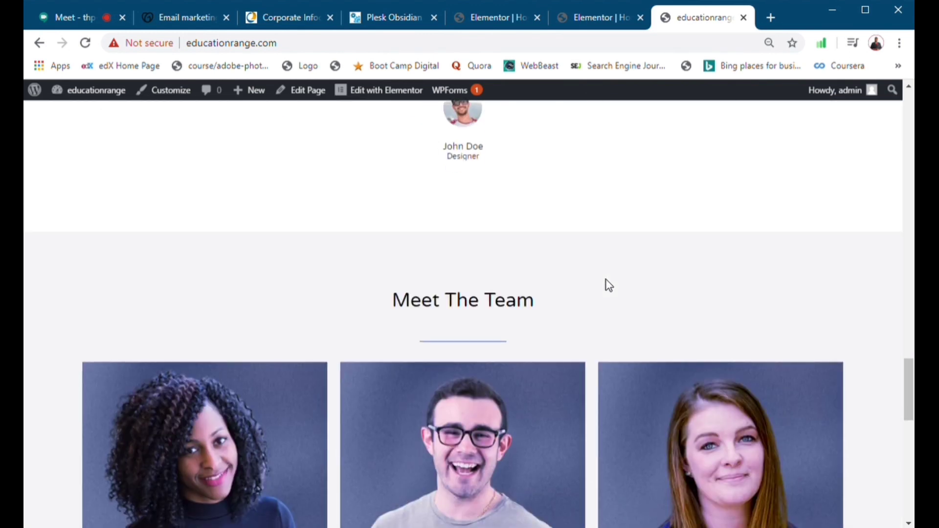
{"action": "scroll", "coordinate": [608, 285], "scroll_direction": "down", "scroll_amount": 6}
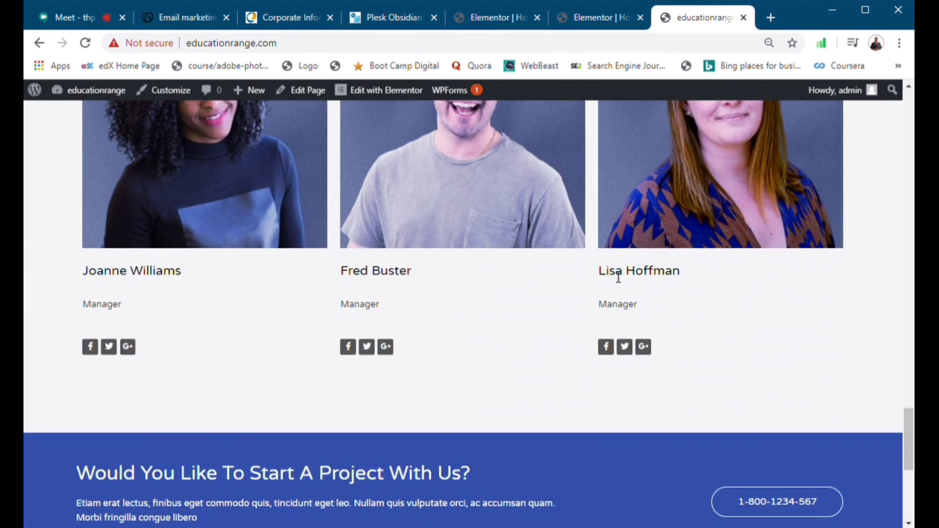
{"action": "scroll", "coordinate": [626, 274], "scroll_direction": "down", "scroll_amount": 6}
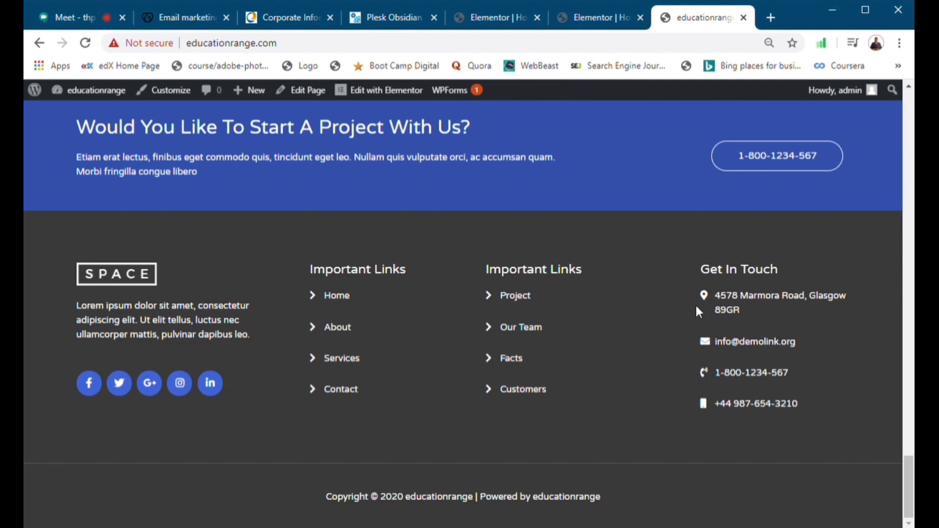
{"action": "scroll", "coordinate": [622, 365], "scroll_direction": "up", "scroll_amount": 5}
{"action": "scroll", "coordinate": [728, 350], "scroll_direction": "down", "scroll_amount": 5}
Close the extra Elementor browser tab and exit the Home page editor to the WordPress Pages list
{"action": "left_click", "coordinate": [596, 17]}
{"action": "scroll", "coordinate": [586, 388], "scroll_direction": "down", "scroll_amount": 10}
{"action": "left_click", "coordinate": [641, 17]}
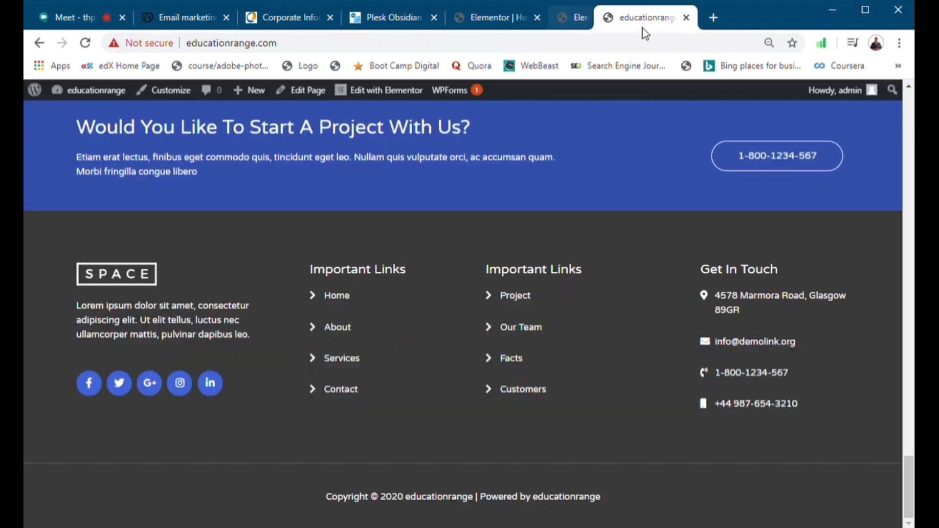
{"action": "left_click", "coordinate": [538, 17]}
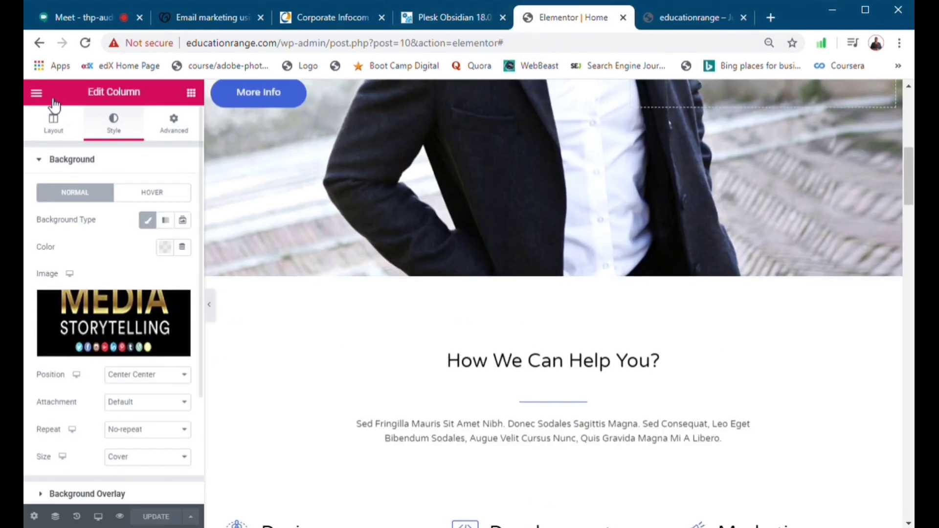
{"action": "left_click", "coordinate": [36, 92]}
{"action": "left_click", "coordinate": [93, 454]}
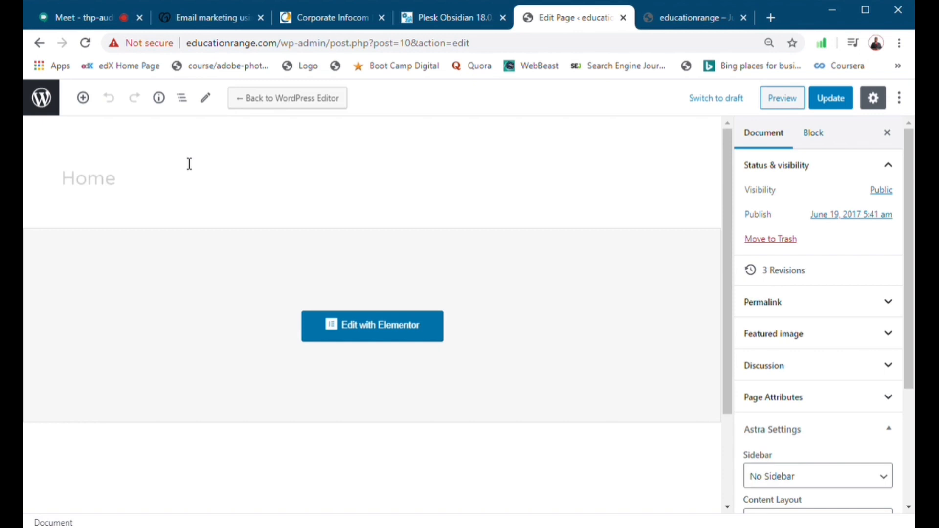
{"action": "left_click", "coordinate": [39, 107]}
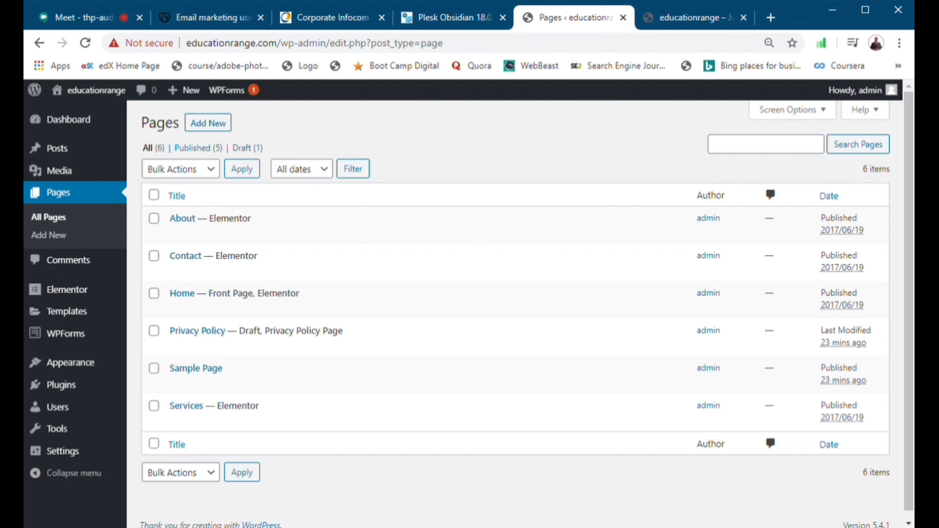
View the installed themes, then open the site customizer from the dashboard and go to the header's Site Identity settings
{"action": "mouse_move", "coordinate": [98, 366]}
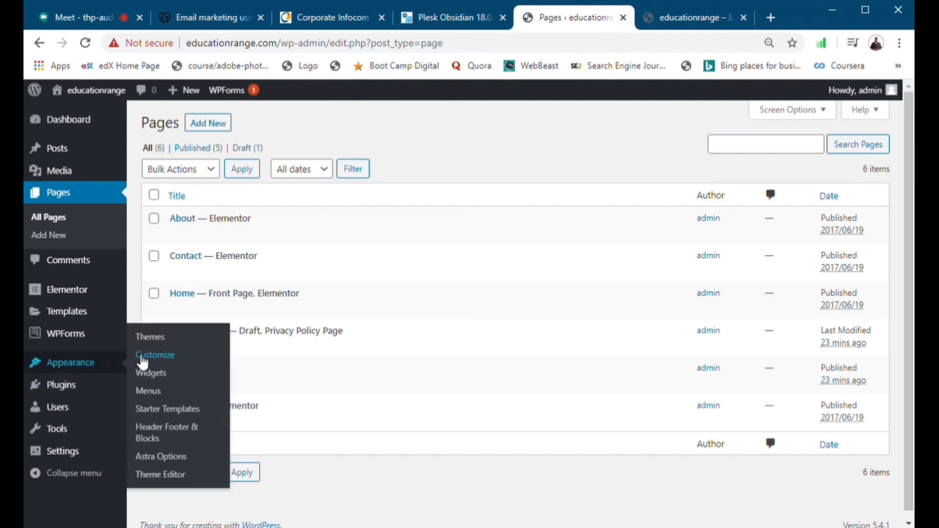
{"action": "left_click", "coordinate": [146, 337]}
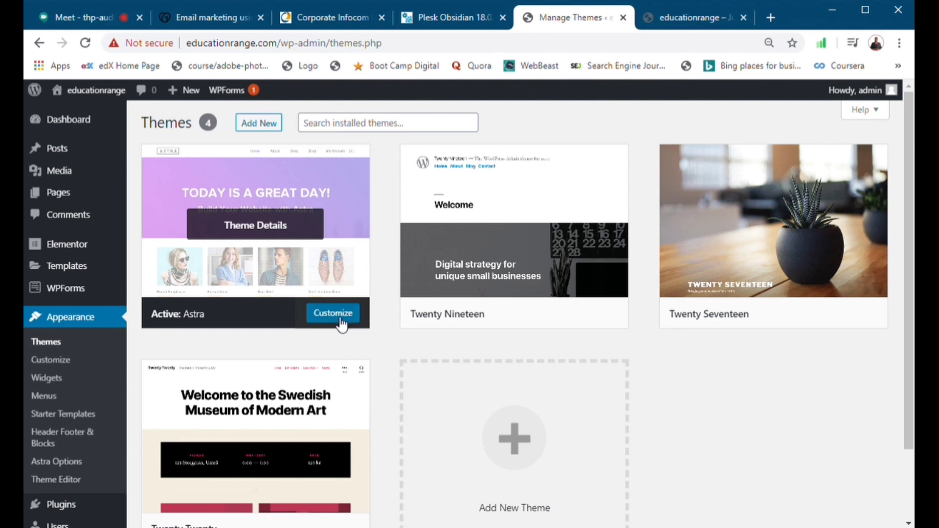
{"action": "left_click", "coordinate": [58, 119]}
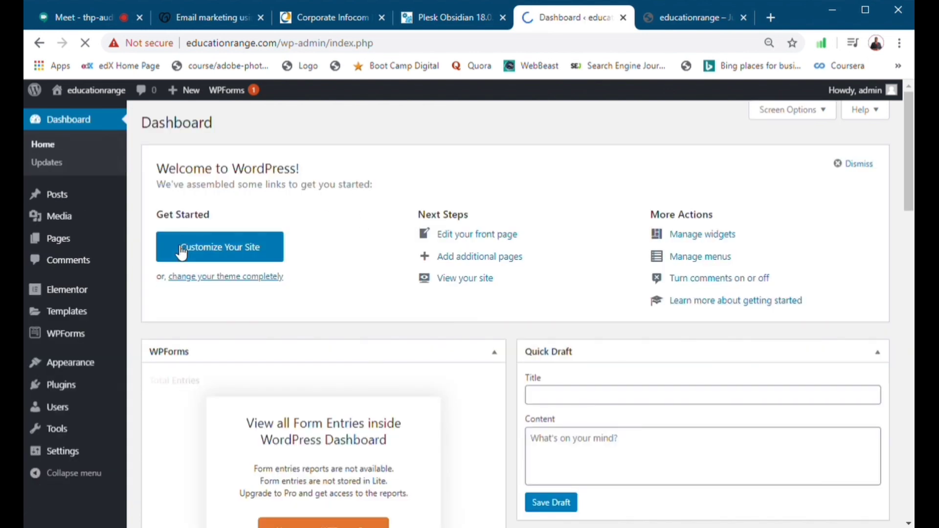
{"action": "left_click", "coordinate": [261, 250]}
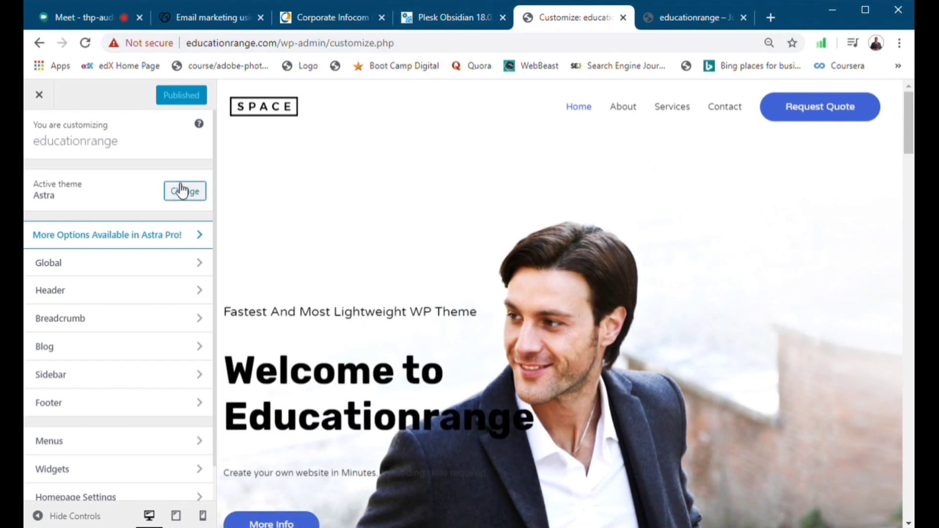
{"action": "left_click", "coordinate": [200, 295]}
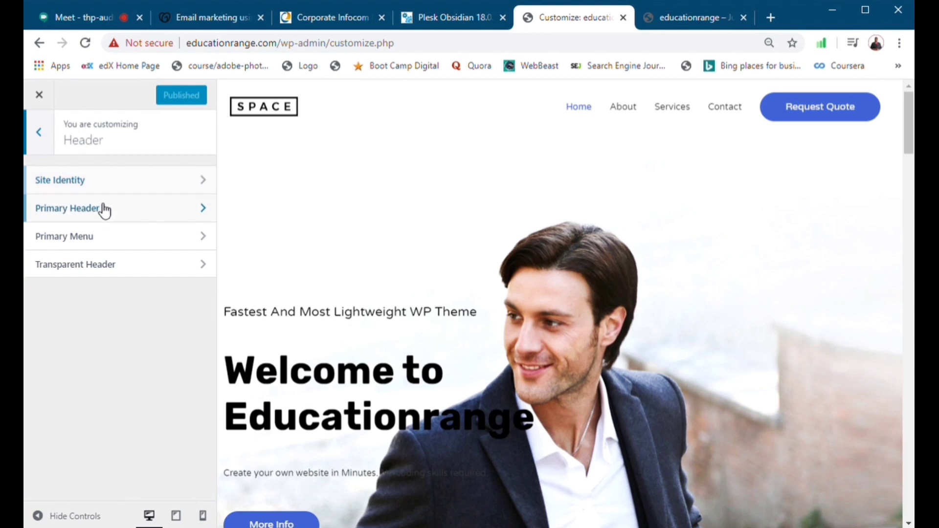
{"action": "left_click", "coordinate": [183, 191]}
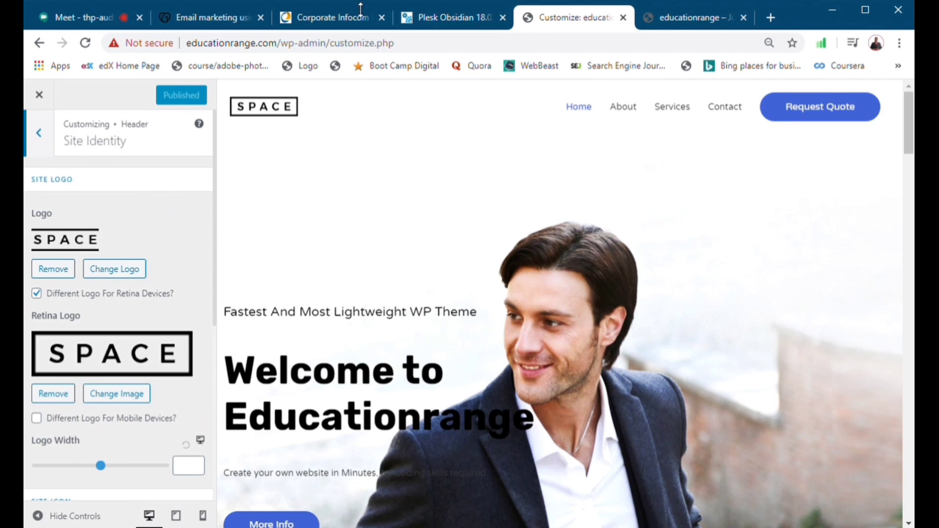
Remove the SPACE site logo and upload meetupart-logo-for-website.jpg as its replacement
{"action": "left_click", "coordinate": [65, 271]}
{"action": "left_click", "coordinate": [142, 247]}
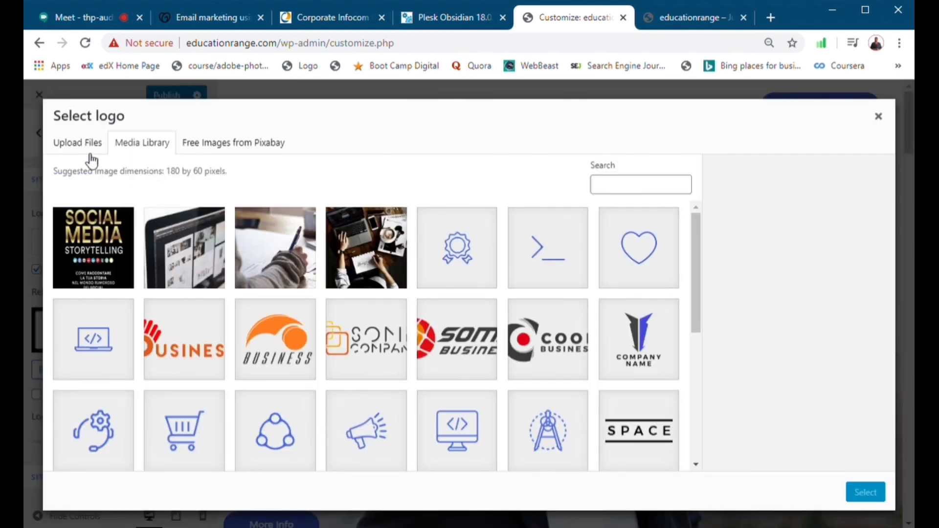
{"action": "left_click", "coordinate": [78, 143]}
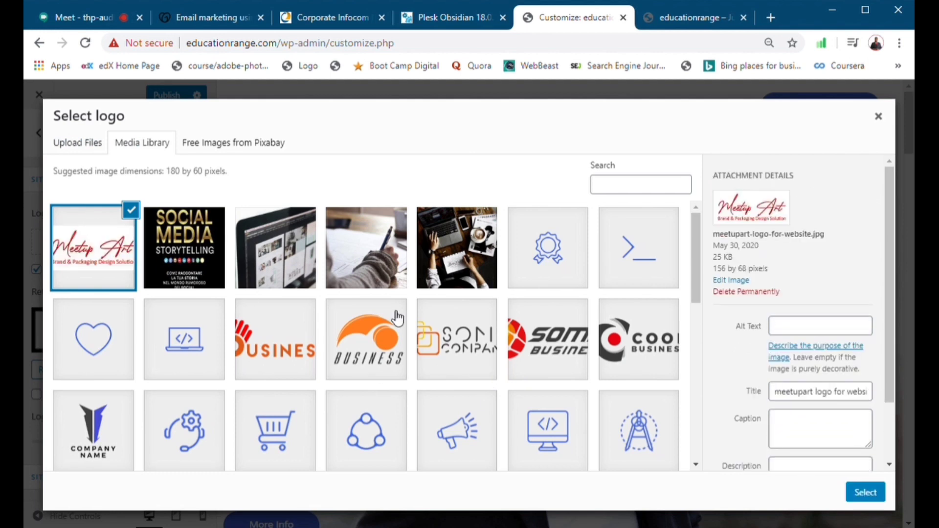
{"action": "left_click", "coordinate": [861, 493]}
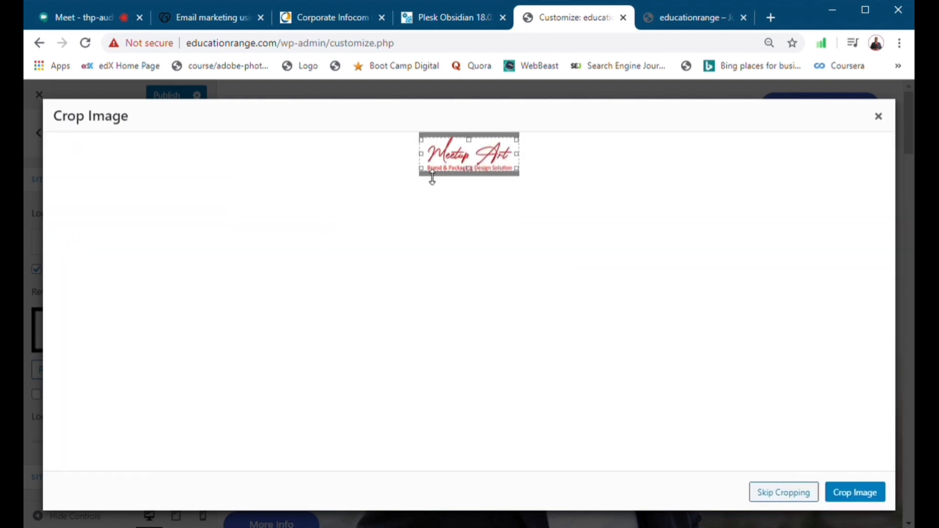
Extend the logo's crop area to the image's lower edge, crop it and publish the change
{"action": "left_click_drag", "start_coordinate": [471, 177], "coordinate": [470, 185]}
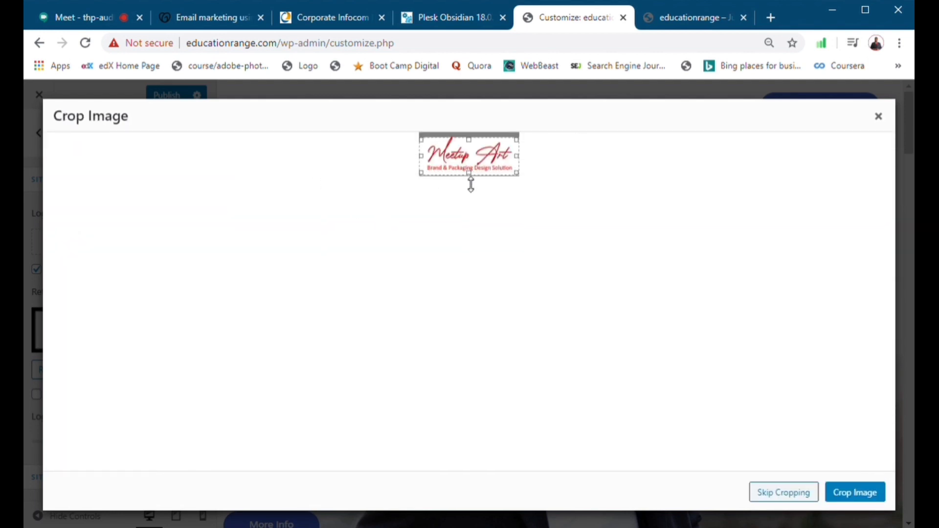
{"action": "left_click", "coordinate": [851, 499]}
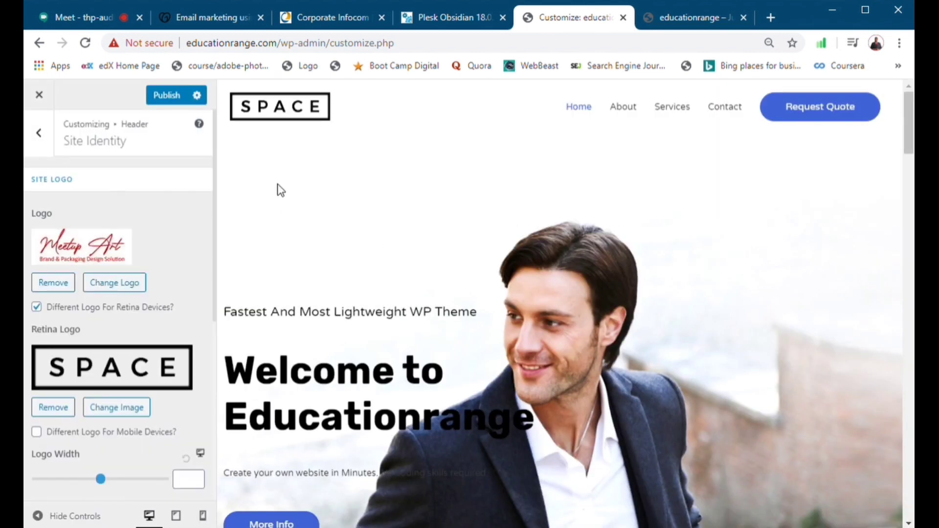
{"action": "left_click", "coordinate": [160, 98]}
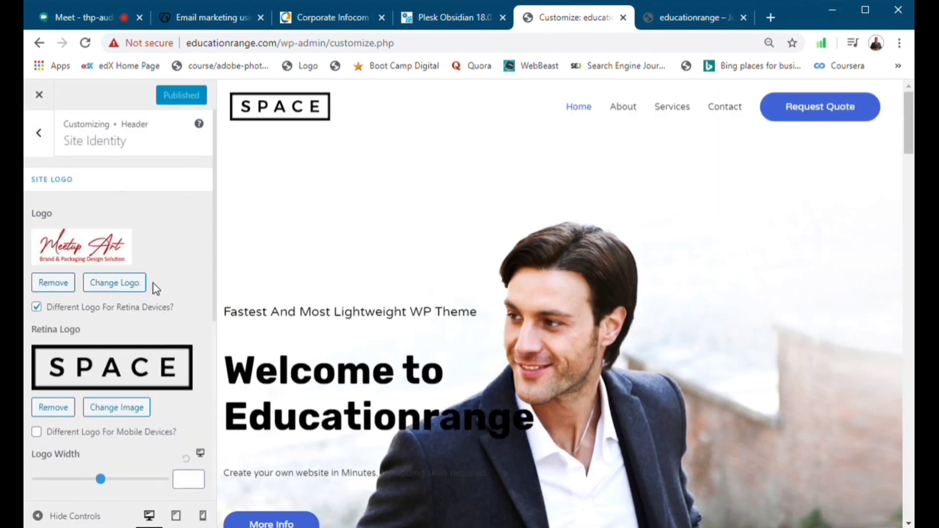
Reload the live educationrange.com home page to check the header logo
{"action": "left_click", "coordinate": [729, 5]}
{"action": "left_click", "coordinate": [85, 43]}
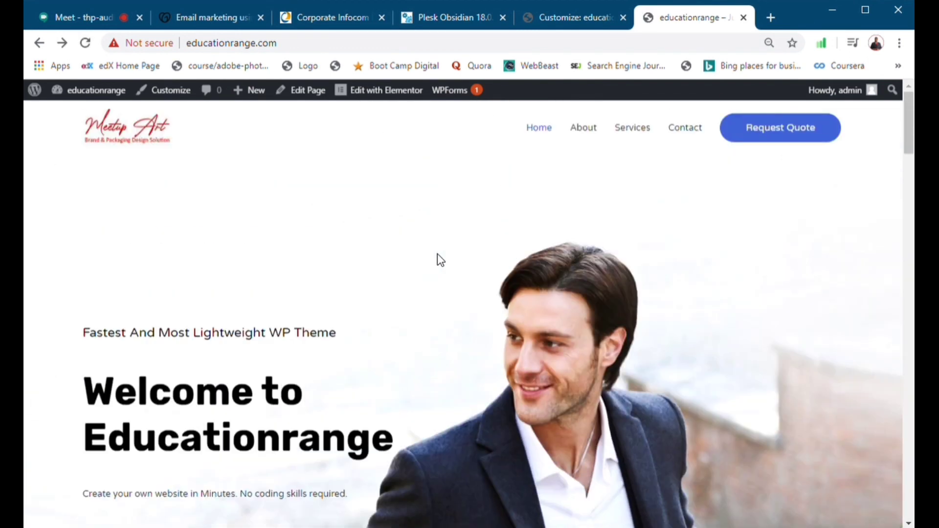
Remove the SPACE retina logo in the Site Identity settings, publish the change and close the customizer
{"action": "left_click", "coordinate": [561, 19]}
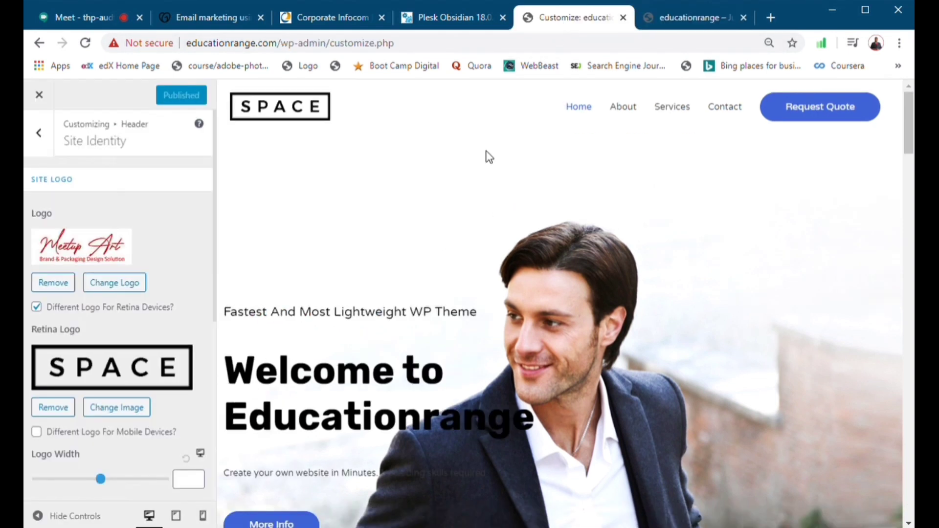
{"action": "left_click", "coordinate": [56, 409]}
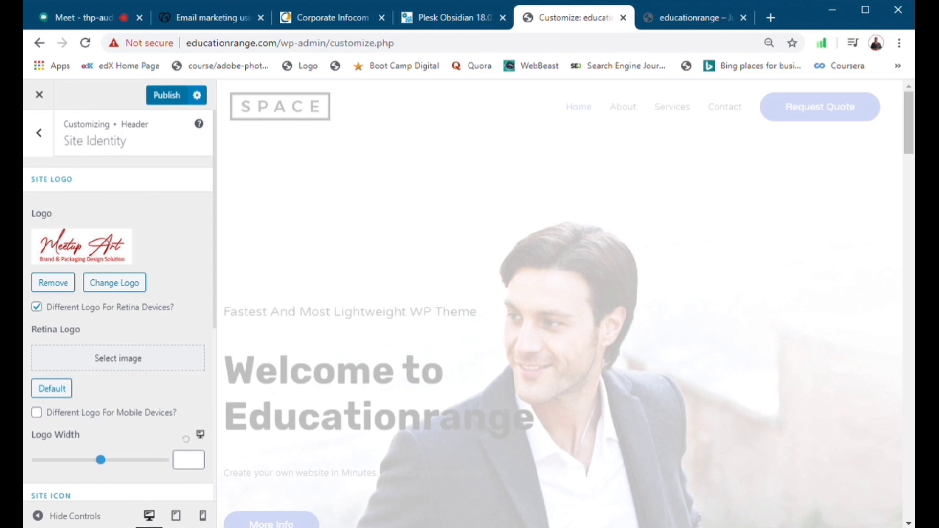
{"action": "left_click", "coordinate": [162, 95]}
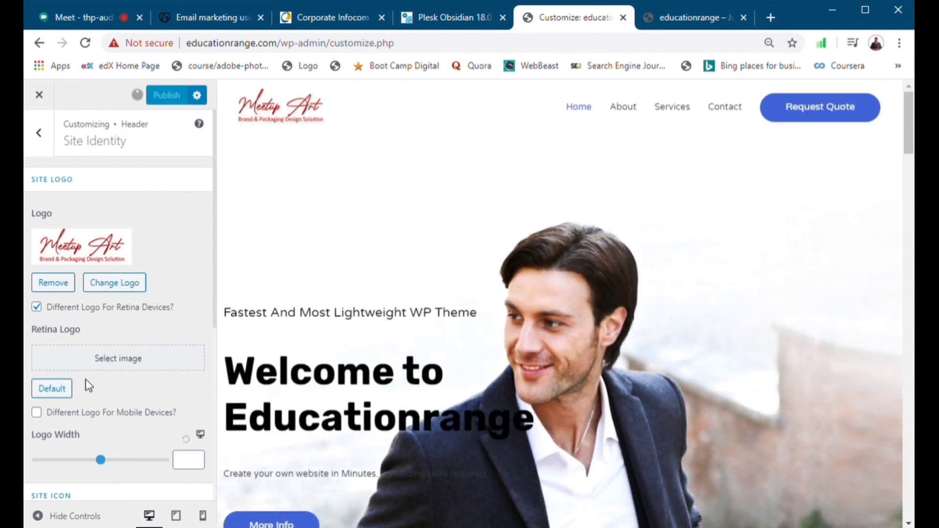
{"action": "left_click", "coordinate": [39, 95]}
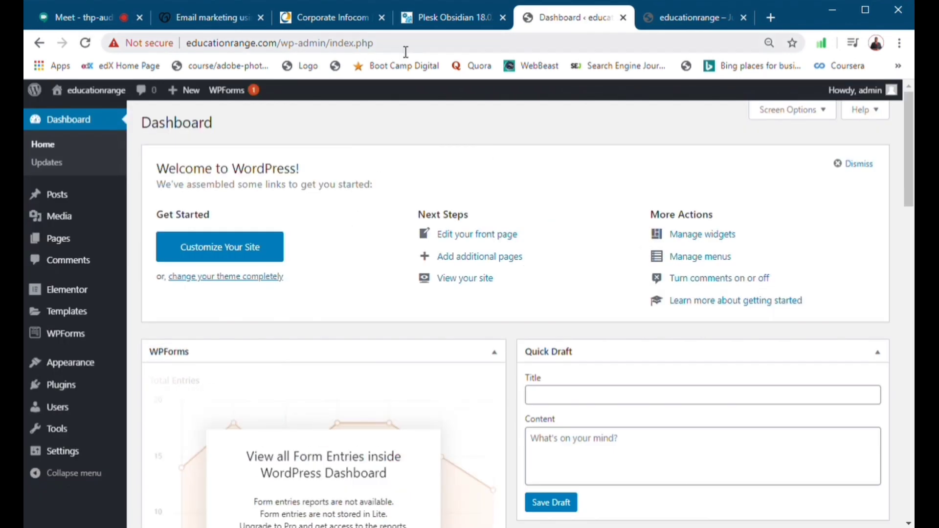
Go to YouTube, search for itfaceoff and open the Digital Itfaceoff channel
{"action": "left_click", "coordinate": [406, 52]}
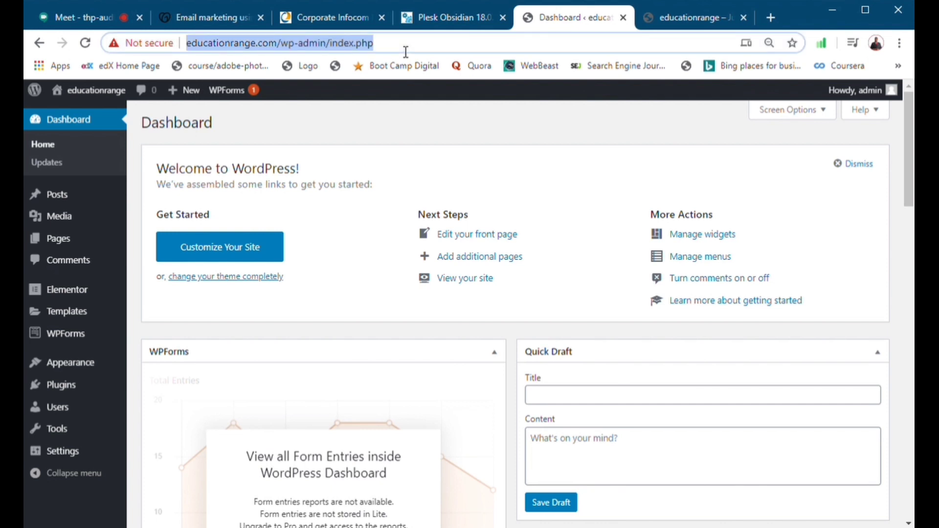
{"action": "type", "text": "y"}
{"action": "key", "text": "Return"}
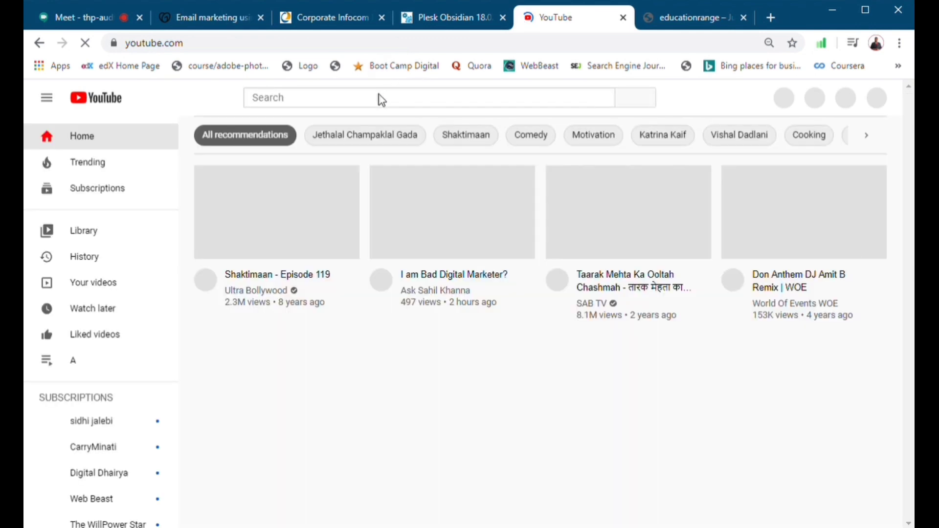
{"action": "left_click", "coordinate": [383, 98]}
{"action": "type", "text": "it"}
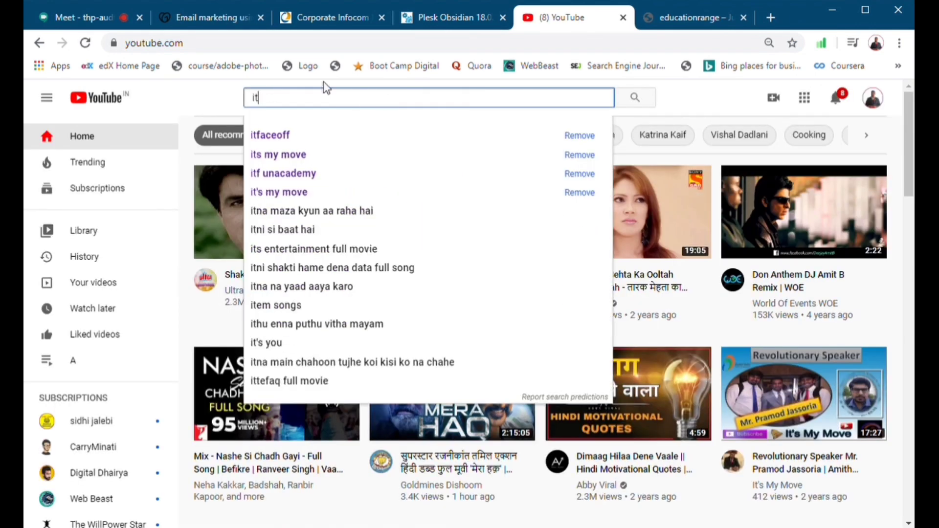
{"action": "left_click", "coordinate": [318, 138]}
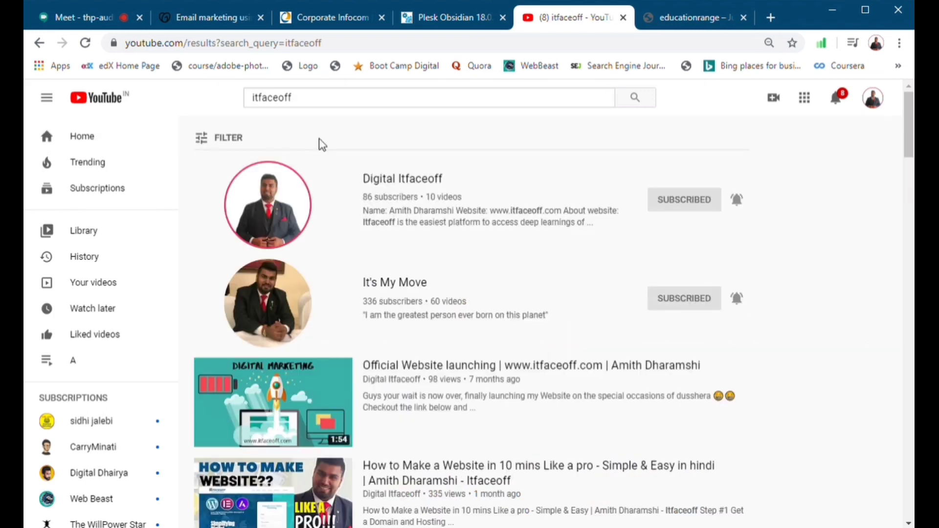
{"action": "left_click", "coordinate": [420, 194]}
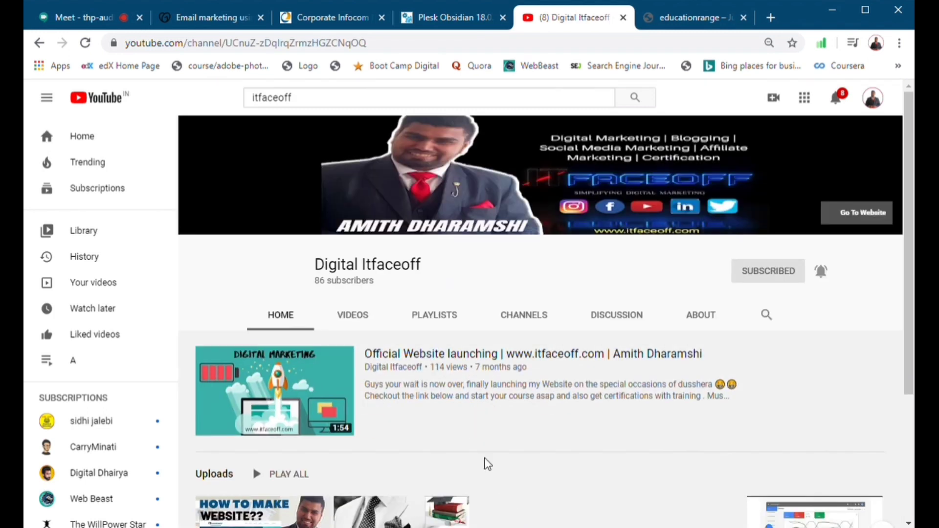
Open the channel's "How to Make a Website in 10 mins" video, adjust its playback quality and view its description, closing YouTube when done
{"action": "scroll", "coordinate": [484, 382], "scroll_direction": "down", "scroll_amount": 4}
{"action": "left_click", "coordinate": [254, 391]}
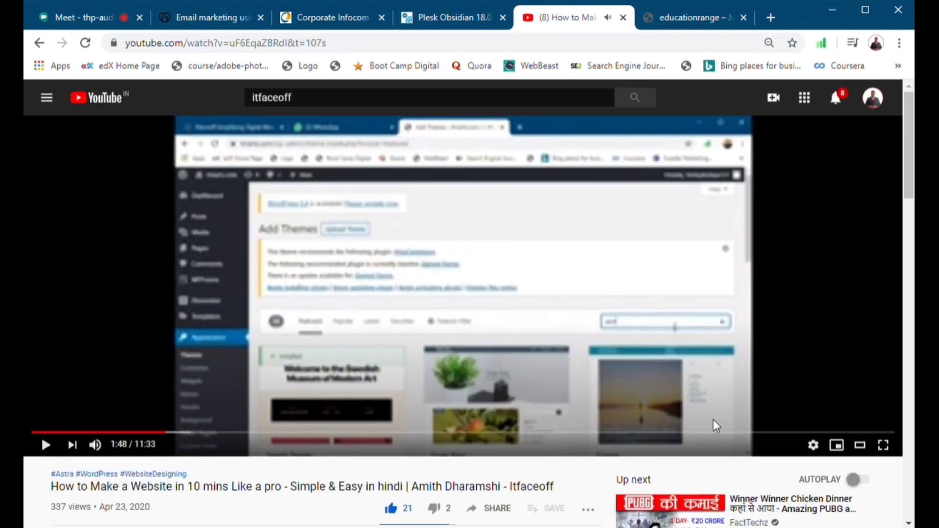
{"action": "left_click", "coordinate": [814, 444]}
{"action": "left_click", "coordinate": [782, 405]}
{"action": "left_click", "coordinate": [793, 325]}
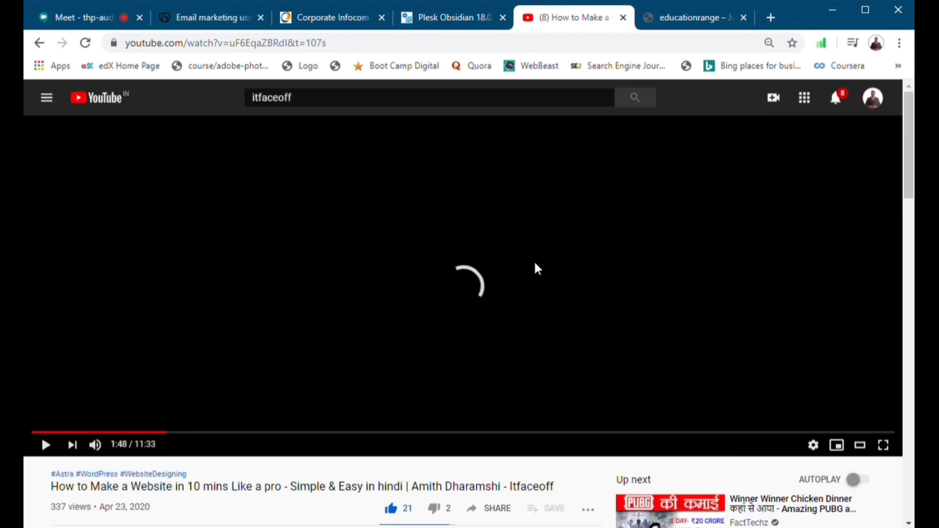
{"action": "scroll", "coordinate": [533, 252], "scroll_direction": "down", "scroll_amount": 1}
{"action": "scroll", "coordinate": [346, 325], "scroll_direction": "down", "scroll_amount": 5}
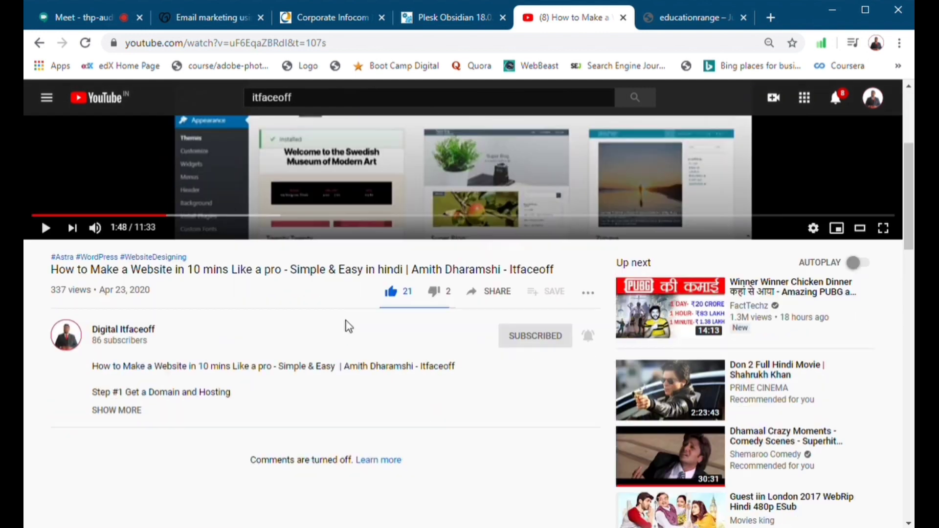
{"action": "scroll", "coordinate": [307, 308], "scroll_direction": "up", "scroll_amount": 5}
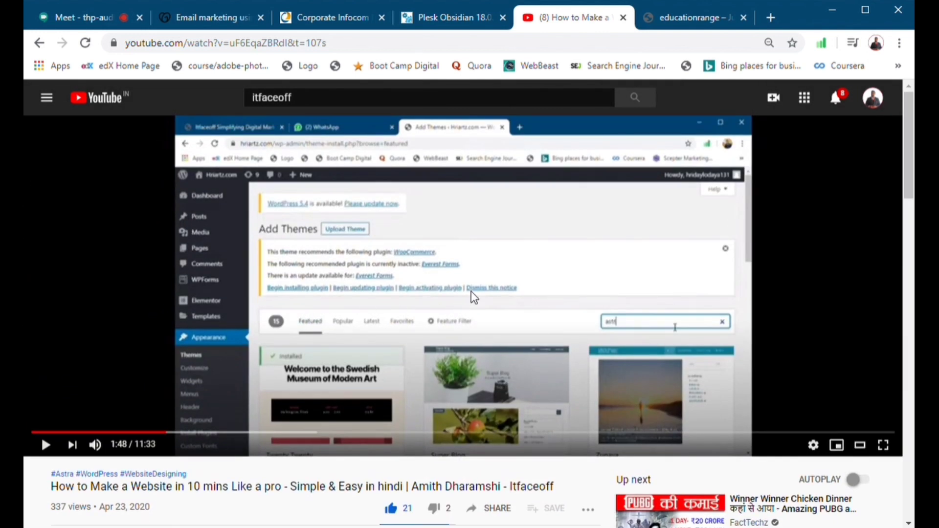
{"action": "key", "text": "alt+Left"}
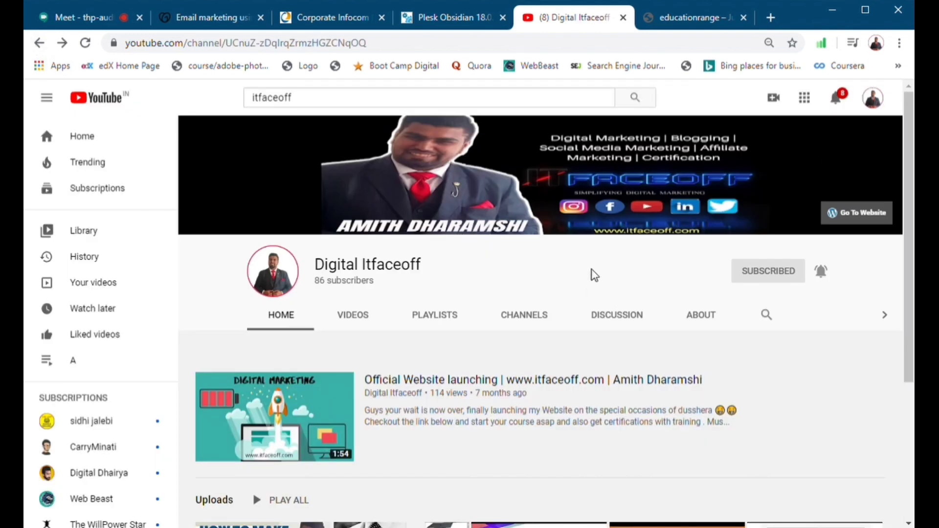
{"action": "left_click", "coordinate": [623, 18]}
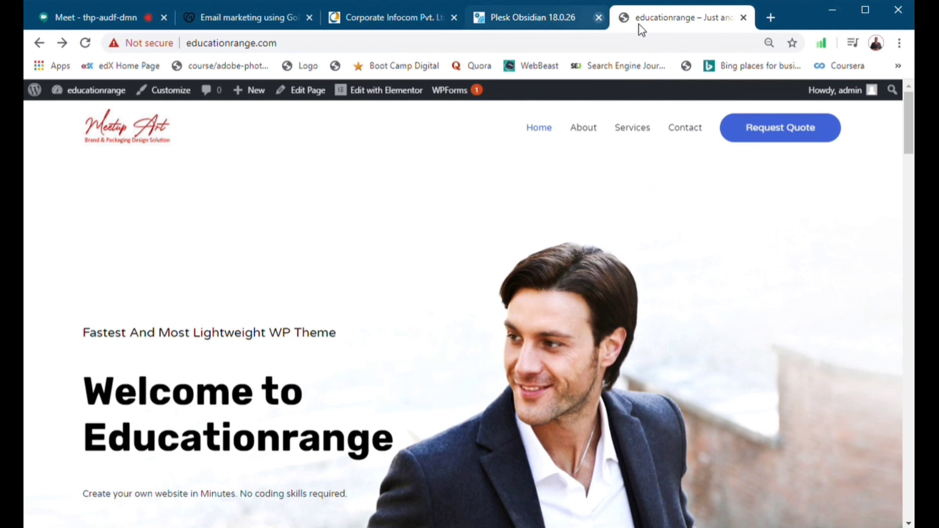
Open the WordPress dashboard from the live site and view the list of all posts
{"action": "left_click", "coordinate": [73, 112]}
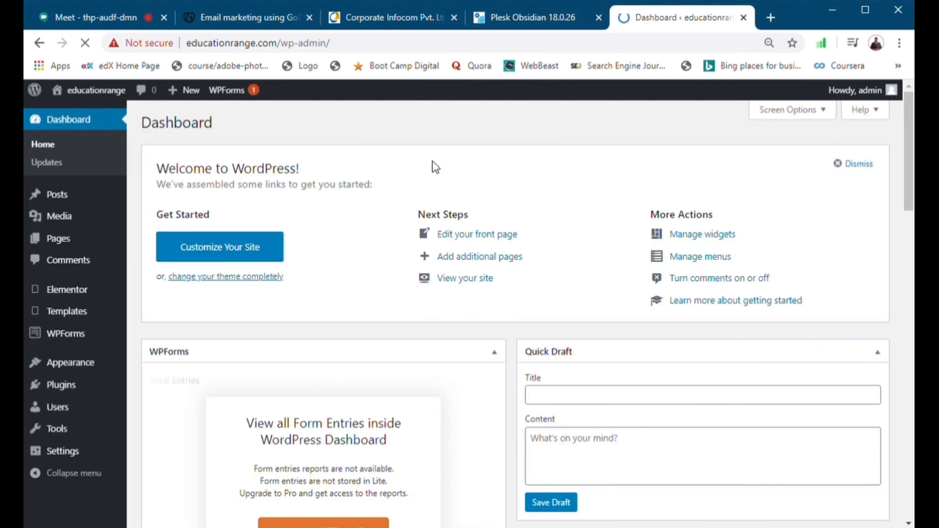
{"action": "mouse_move", "coordinate": [81, 203]}
{"action": "left_click", "coordinate": [154, 195]}
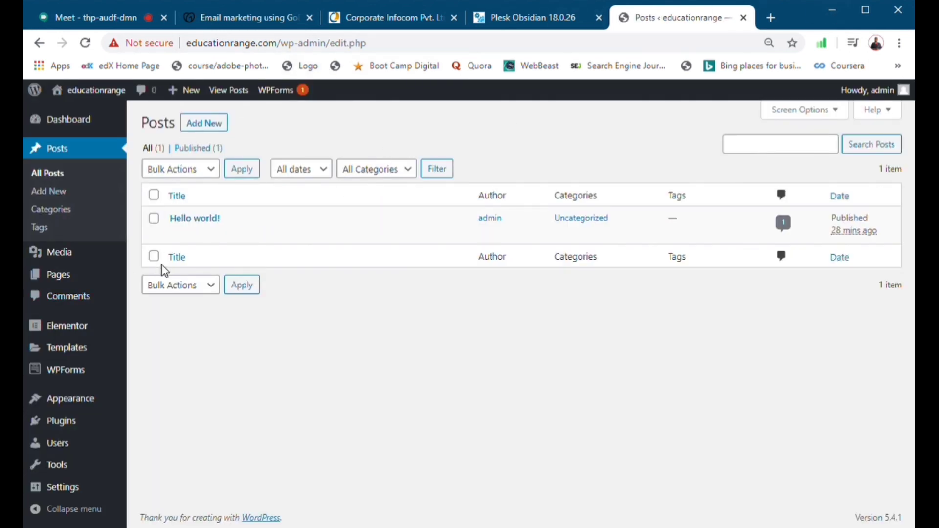
List all the site's pages and open the About page in the Elementor editor
{"action": "mouse_move", "coordinate": [54, 276]}
{"action": "left_click", "coordinate": [152, 275]}
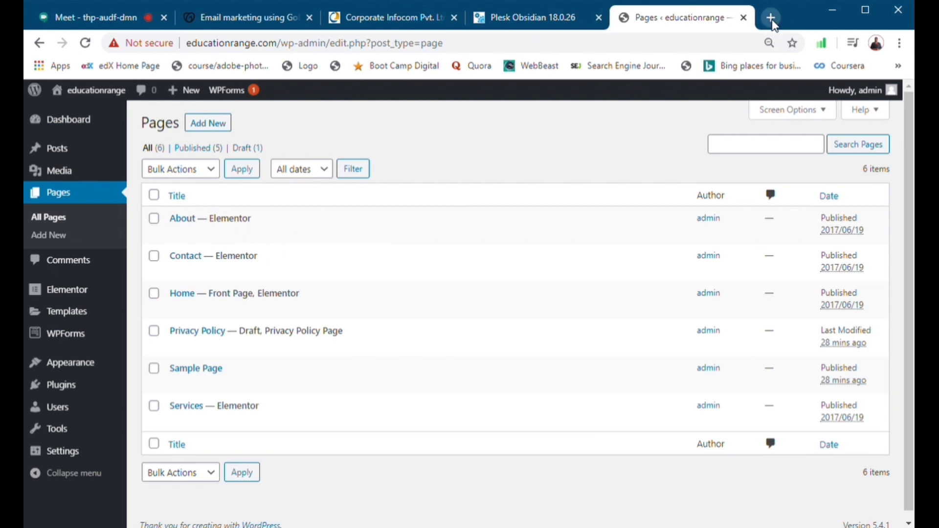
{"action": "mouse_move", "coordinate": [73, 315]}
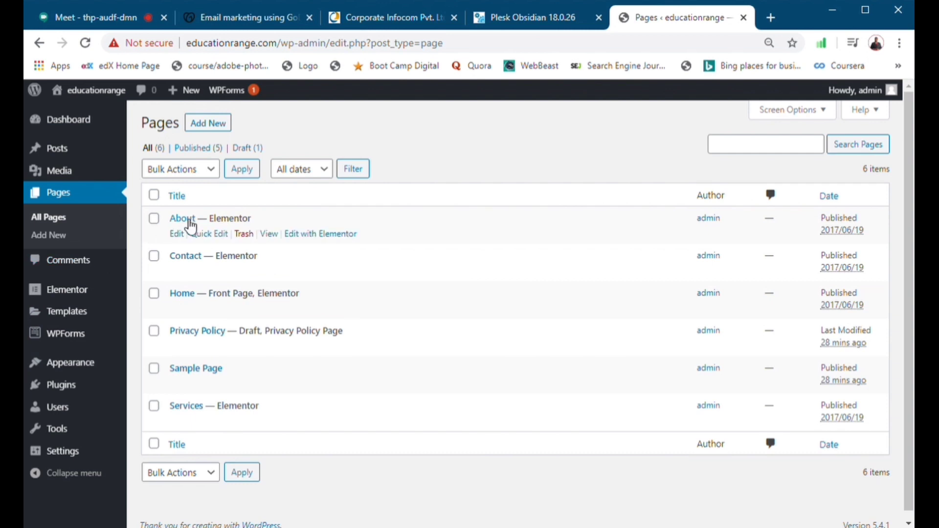
{"action": "left_click", "coordinate": [337, 236]}
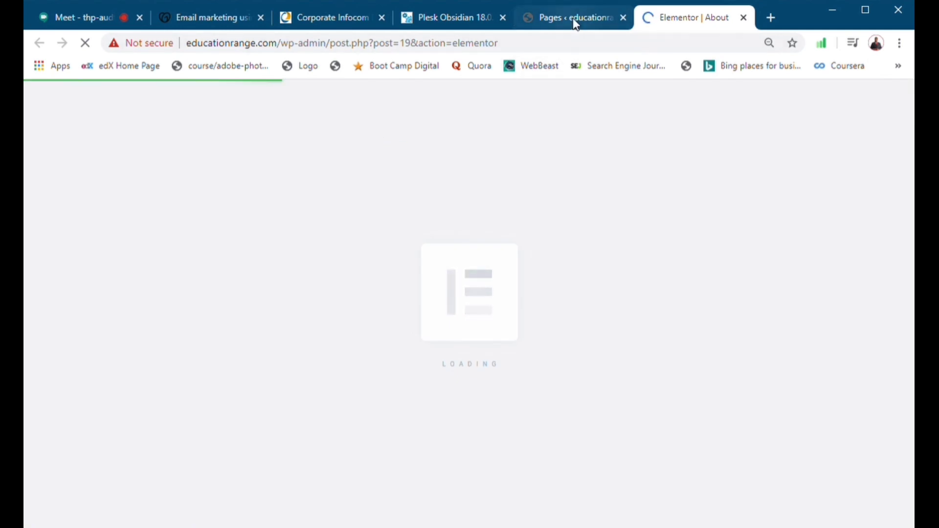
Copy the educationrange.com address and load the live home page in a separate browser tab
{"action": "left_click", "coordinate": [771, 19]}
{"action": "key", "text": "ctrl+shift+Tab"}
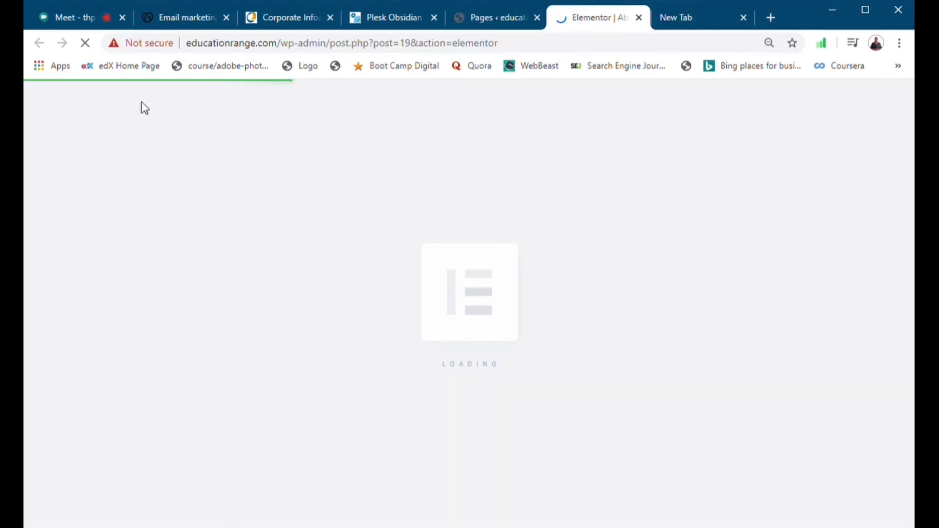
{"action": "left_click_drag", "start_coordinate": [284, 43], "coordinate": [163, 75]}
{"action": "key", "text": "ctrl+c"}
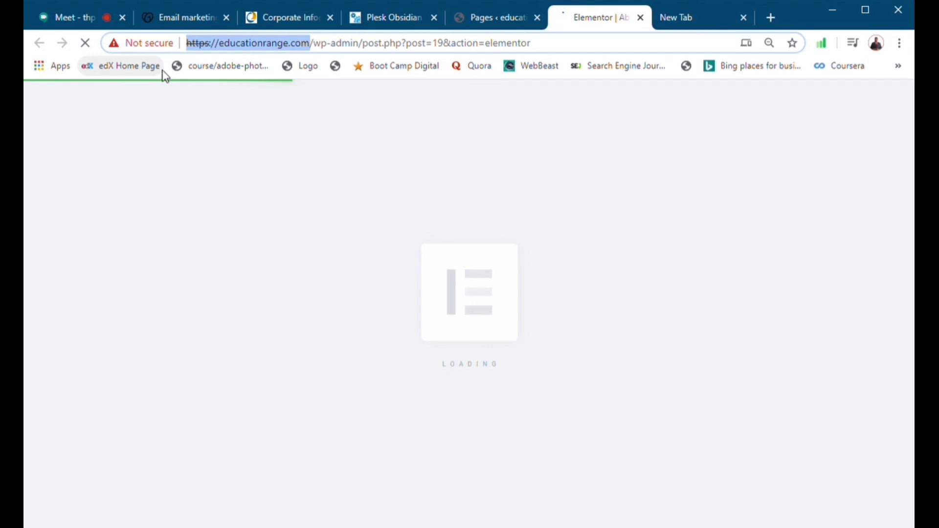
{"action": "left_click", "coordinate": [749, 23]}
{"action": "left_click", "coordinate": [360, 48]}
{"action": "key", "text": "ctrl+v"}
{"action": "key", "text": "Return"}
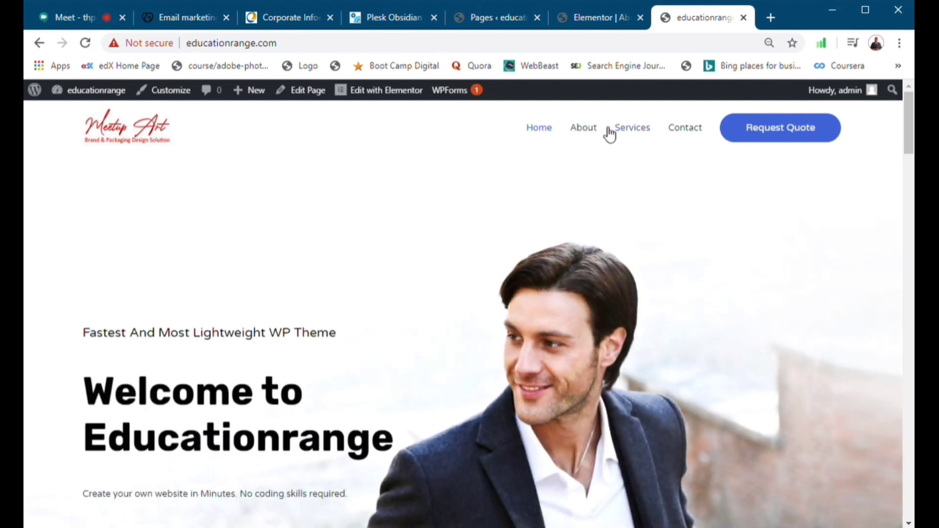
Look through the live About page, from the About Us banner down to the project statistics
{"action": "left_click", "coordinate": [586, 131]}
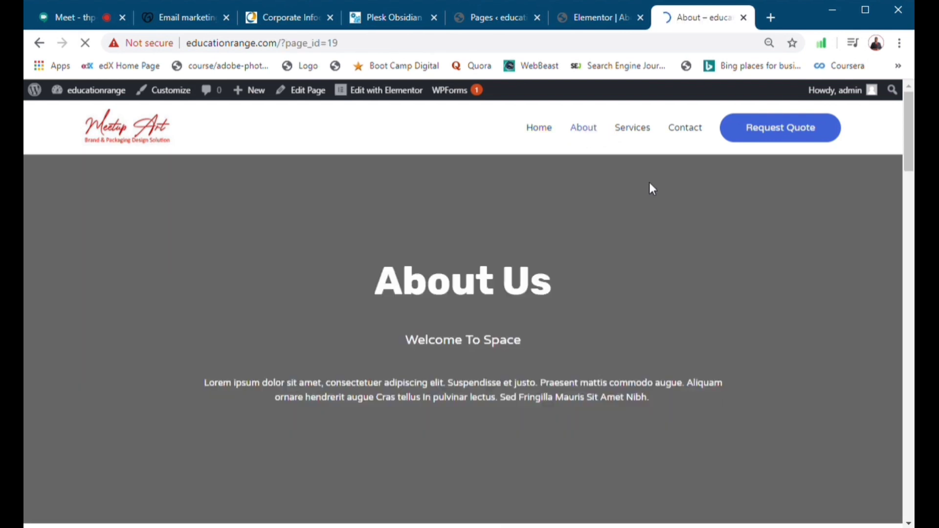
{"action": "scroll", "coordinate": [512, 213], "scroll_direction": "down", "scroll_amount": 12}
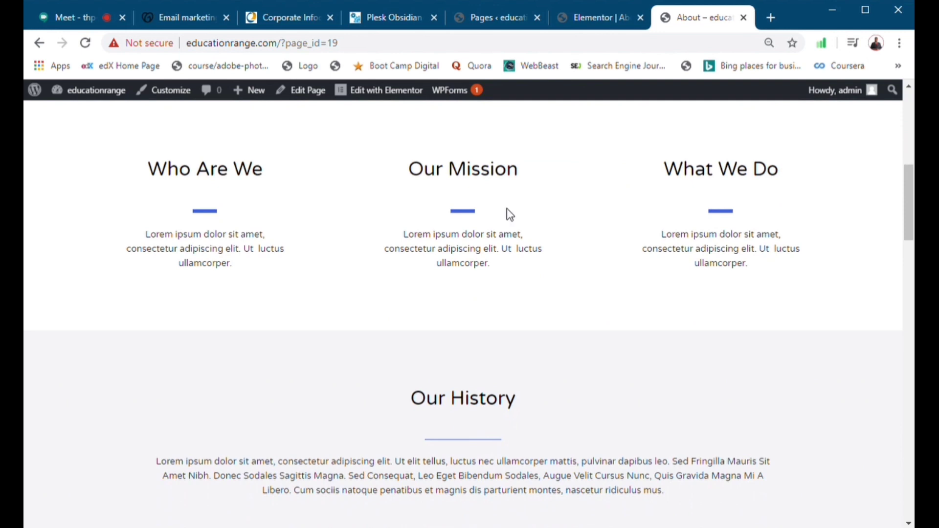
{"action": "scroll", "coordinate": [513, 214], "scroll_direction": "down", "scroll_amount": 20}
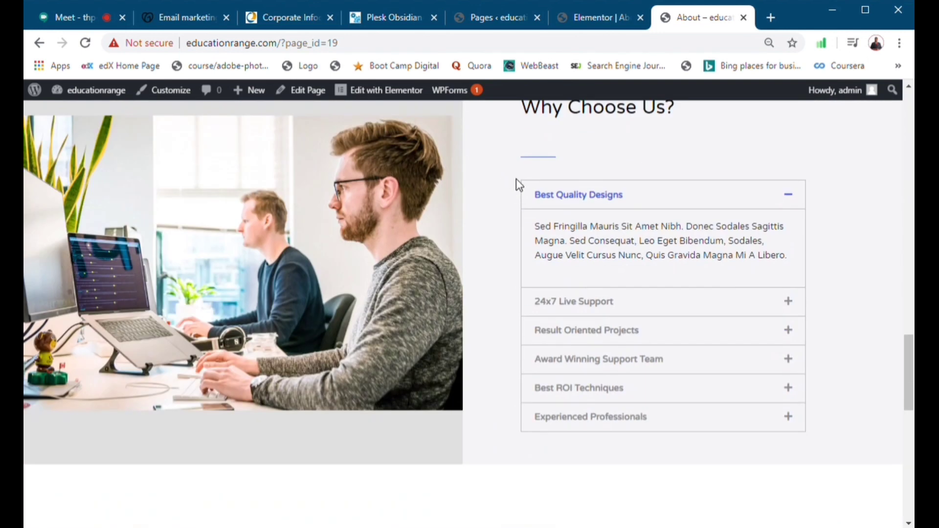
{"action": "scroll", "coordinate": [524, 188], "scroll_direction": "down", "scroll_amount": 2}
{"action": "scroll", "coordinate": [520, 181], "scroll_direction": "up", "scroll_amount": 9}
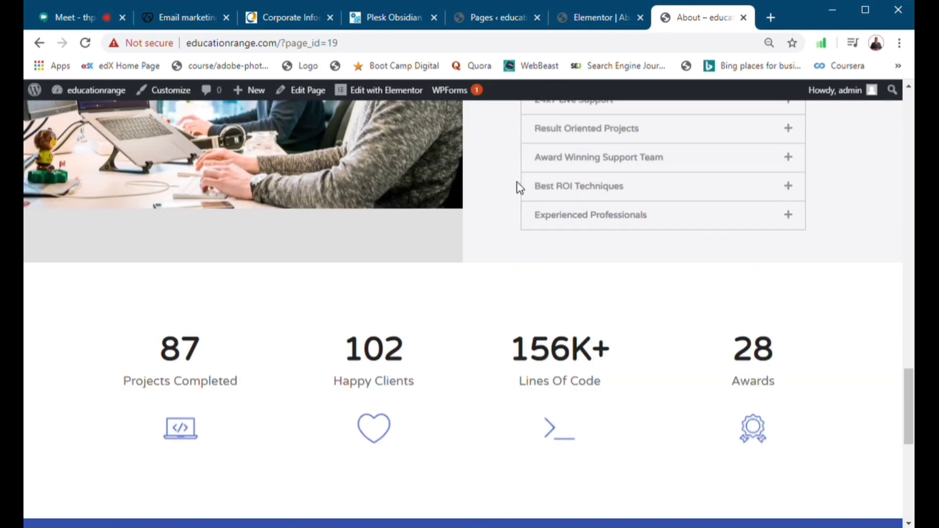
{"action": "scroll", "coordinate": [516, 185], "scroll_direction": "up", "scroll_amount": 12}
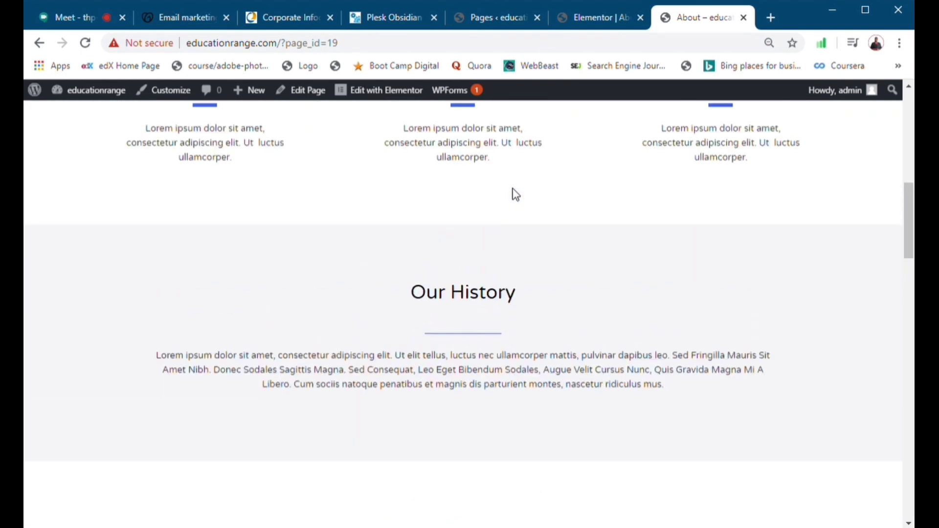
{"action": "scroll", "coordinate": [516, 195], "scroll_direction": "up", "scroll_amount": 10}
Look through the live Services page down to its footer
{"action": "left_click", "coordinate": [627, 133]}
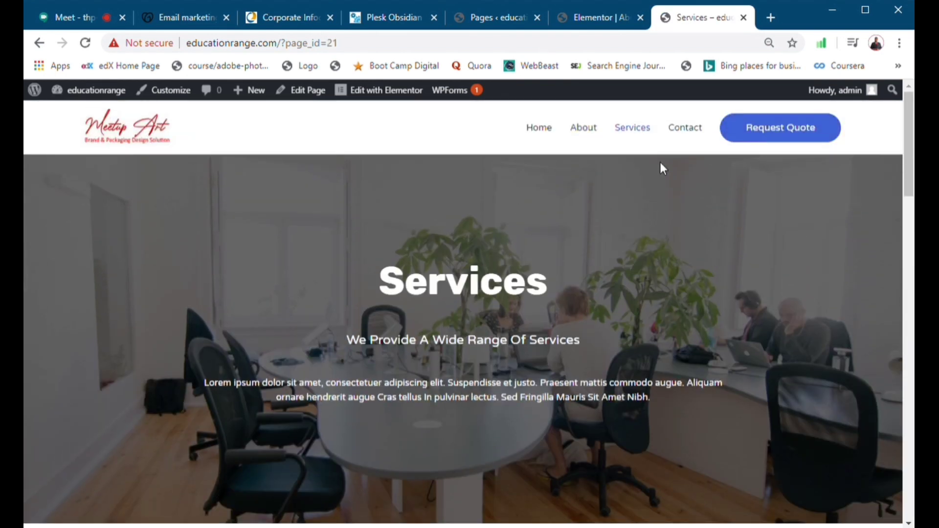
{"action": "scroll", "coordinate": [550, 200], "scroll_direction": "down", "scroll_amount": 12}
{"action": "scroll", "coordinate": [558, 176], "scroll_direction": "down", "scroll_amount": 10}
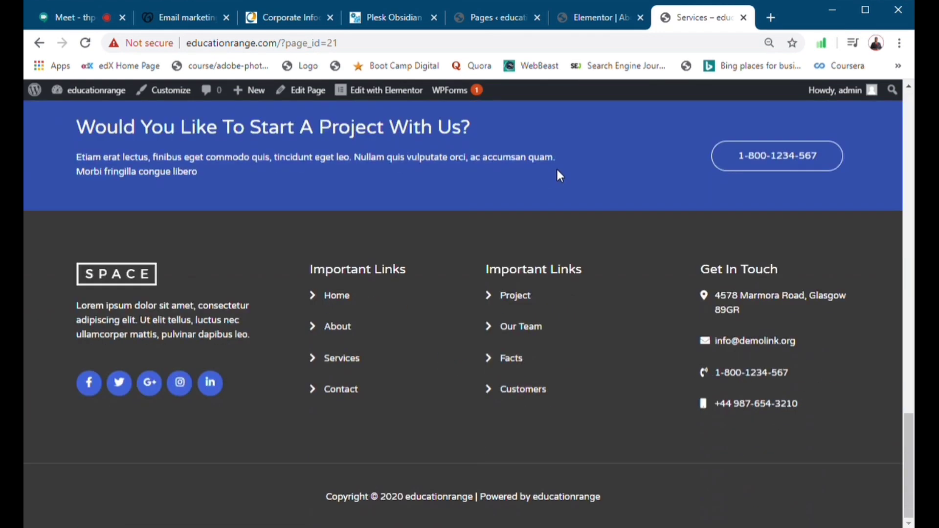
{"action": "scroll", "coordinate": [556, 166], "scroll_direction": "up", "scroll_amount": 2}
{"action": "scroll", "coordinate": [558, 163], "scroll_direction": "up", "scroll_amount": 20}
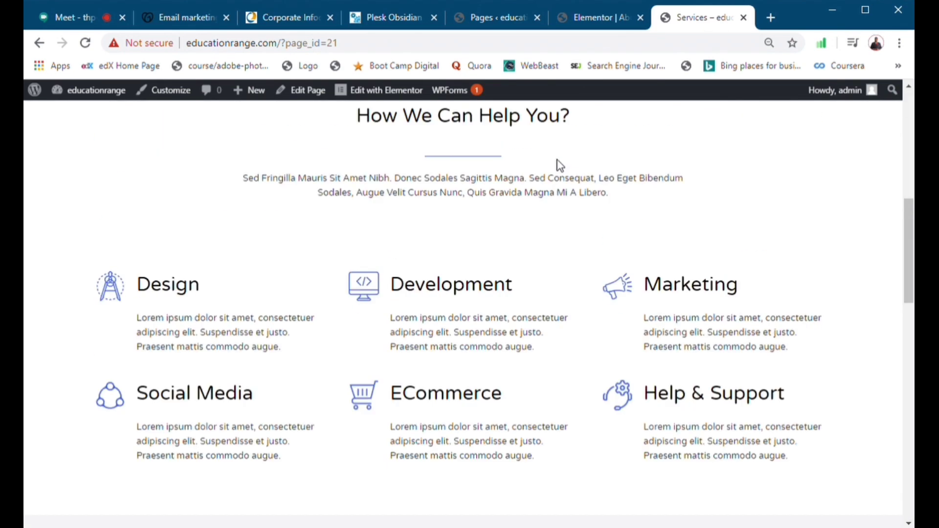
Look through the live Contact page, including its consultation form and map
{"action": "left_click", "coordinate": [678, 140]}
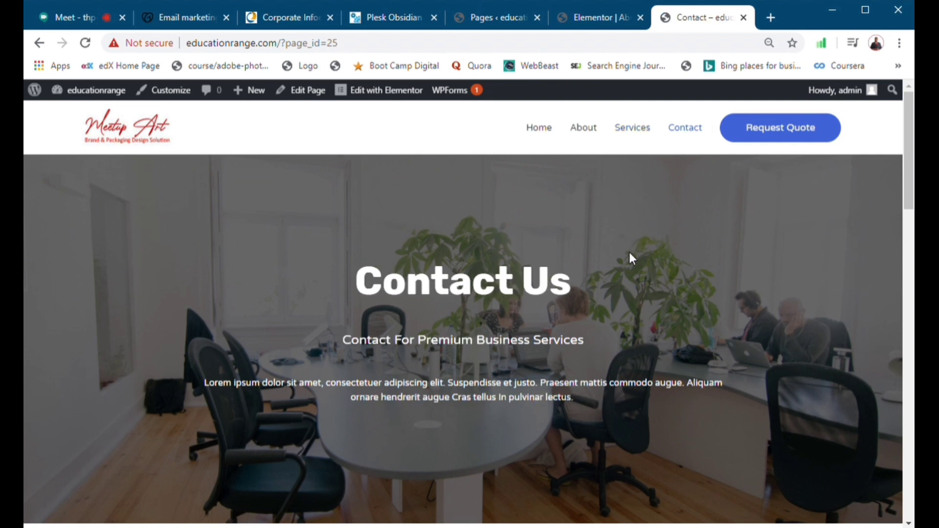
{"action": "scroll", "coordinate": [631, 262], "scroll_direction": "down", "scroll_amount": 10}
{"action": "scroll", "coordinate": [631, 264], "scroll_direction": "up", "scroll_amount": 2}
{"action": "scroll", "coordinate": [621, 243], "scroll_direction": "down", "scroll_amount": 5}
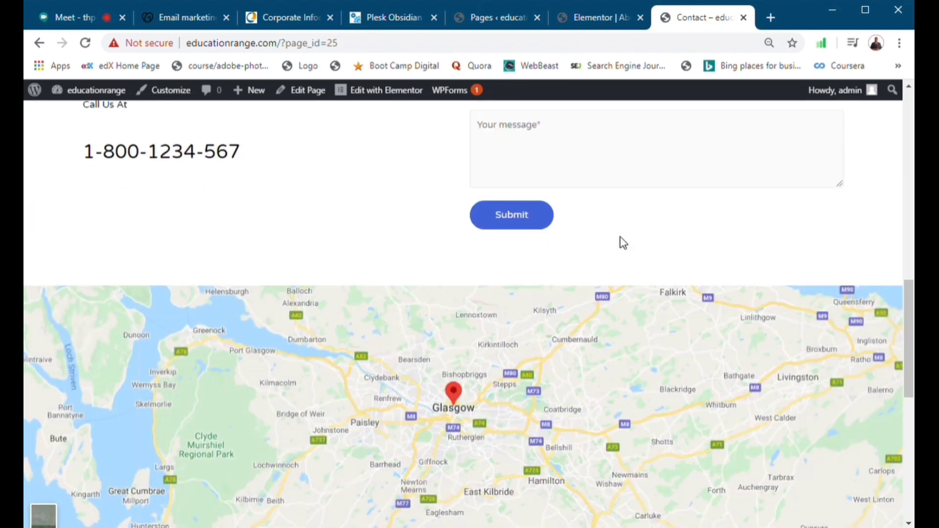
{"action": "scroll", "coordinate": [622, 243], "scroll_direction": "down", "scroll_amount": 8}
{"action": "scroll", "coordinate": [619, 239], "scroll_direction": "up", "scroll_amount": 20}
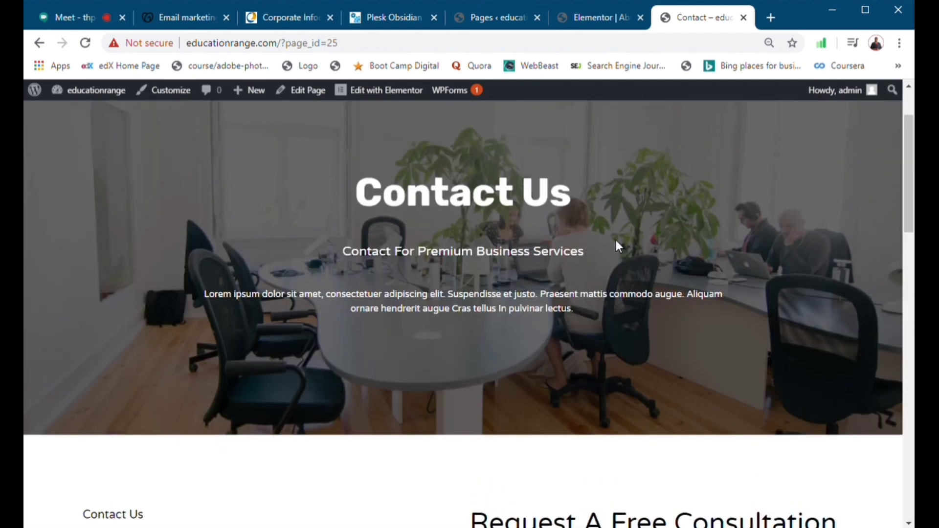
{"action": "scroll", "coordinate": [616, 242], "scroll_direction": "up", "scroll_amount": 2}
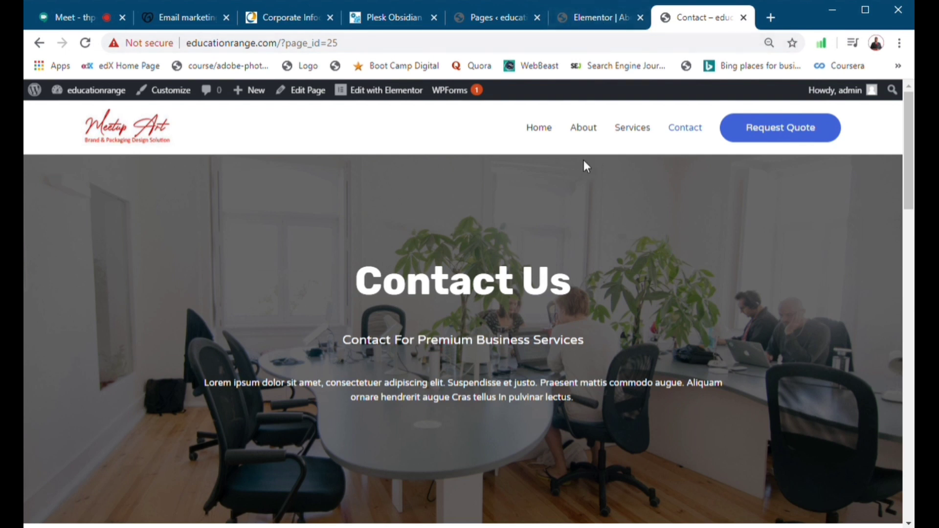
Return to the live Home page, look it over and open it for editing with Elementor
{"action": "left_click", "coordinate": [577, 17]}
{"action": "left_click", "coordinate": [686, 23]}
{"action": "left_click", "coordinate": [548, 124]}
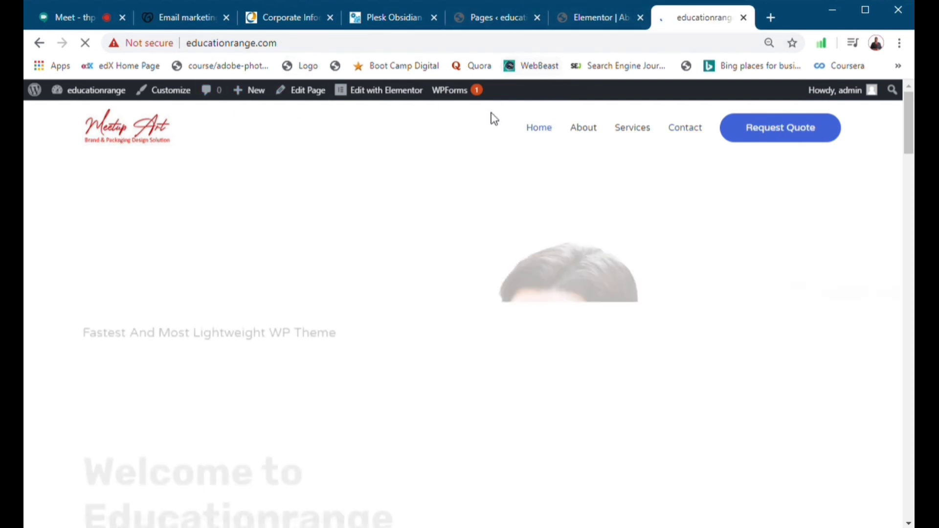
{"action": "scroll", "coordinate": [415, 252], "scroll_direction": "down", "scroll_amount": 10}
{"action": "scroll", "coordinate": [400, 246], "scroll_direction": "up", "scroll_amount": 10}
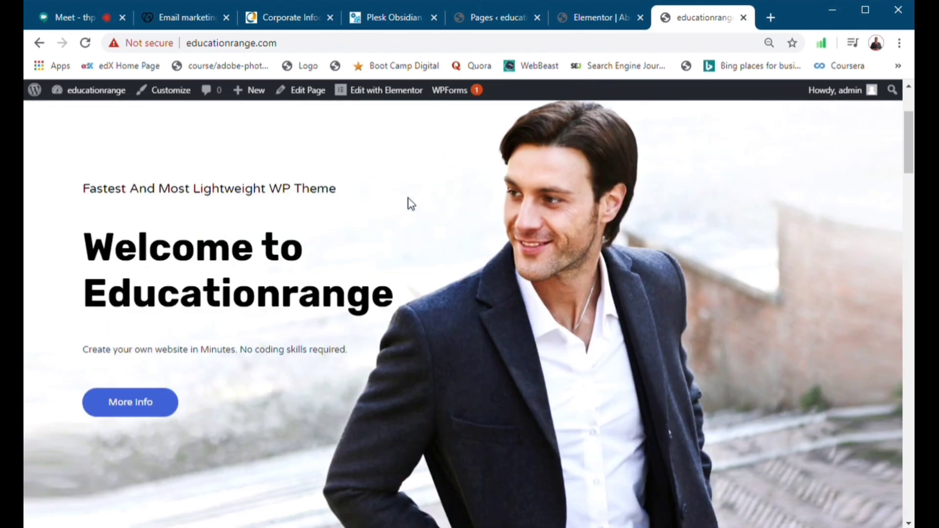
{"action": "scroll", "coordinate": [562, 249], "scroll_direction": "up", "scroll_amount": 3}
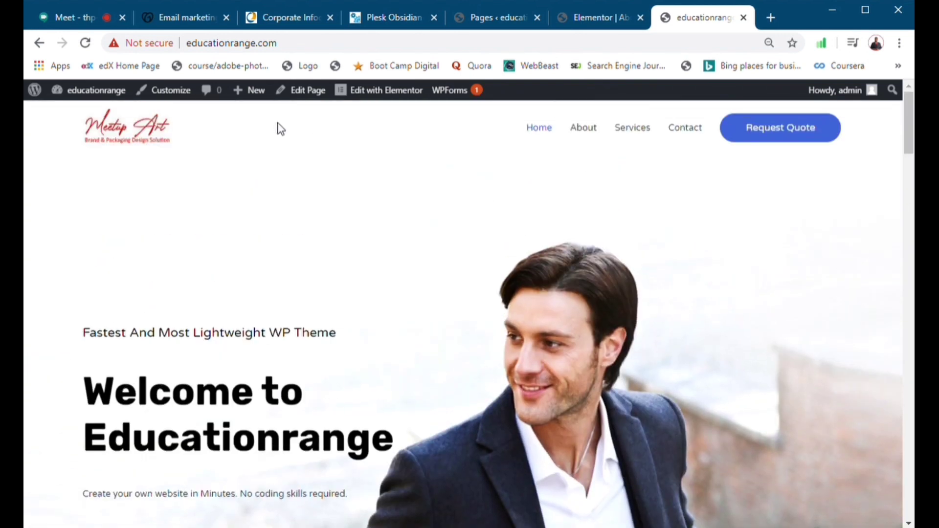
{"action": "left_click", "coordinate": [388, 91]}
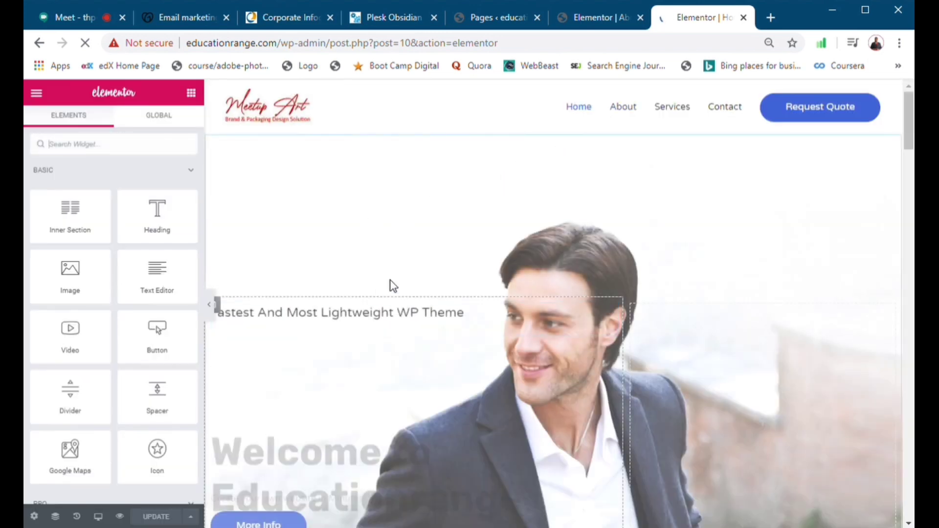
{"action": "scroll", "coordinate": [372, 286], "scroll_direction": "down", "scroll_amount": 5}
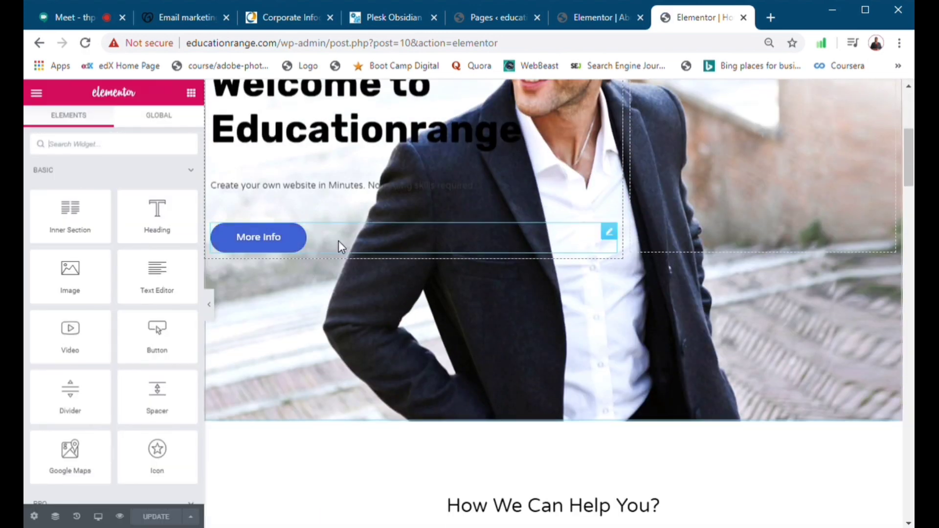